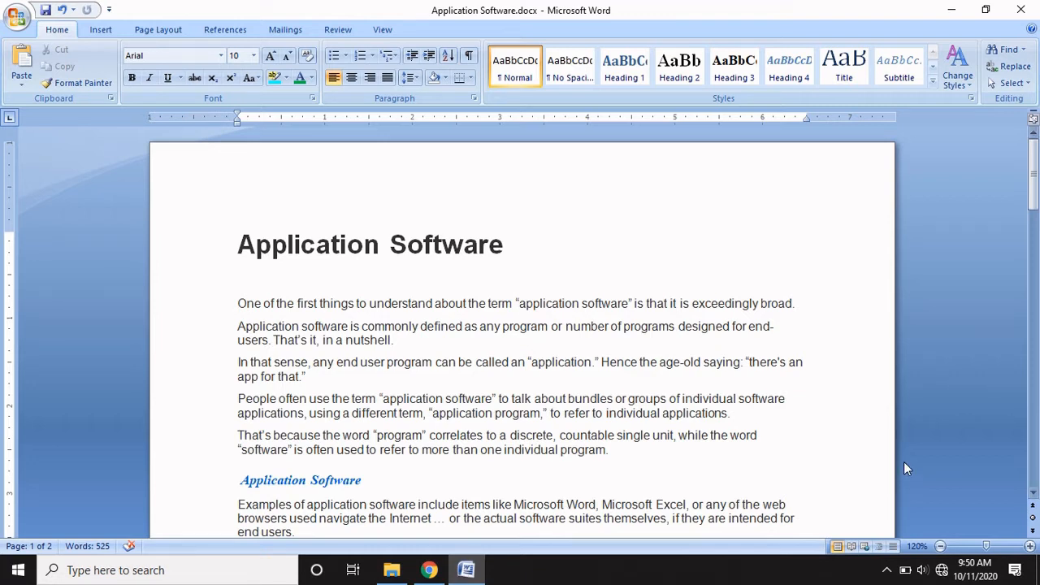
- Select the whole document and justify its text
left_click_drag(1032, 213, 1035, 182)
left_click(1011, 84)
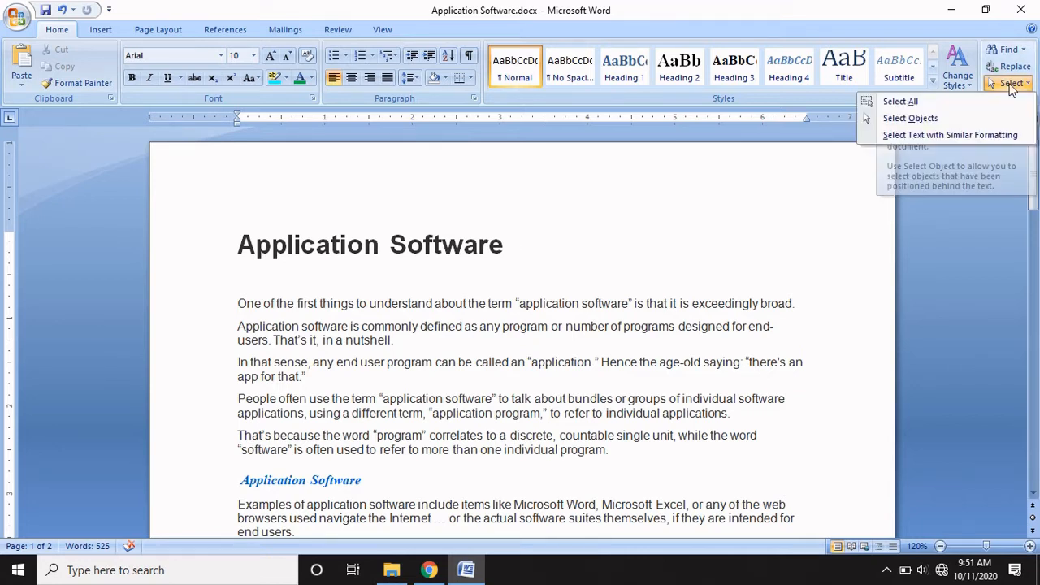
left_click(994, 101)
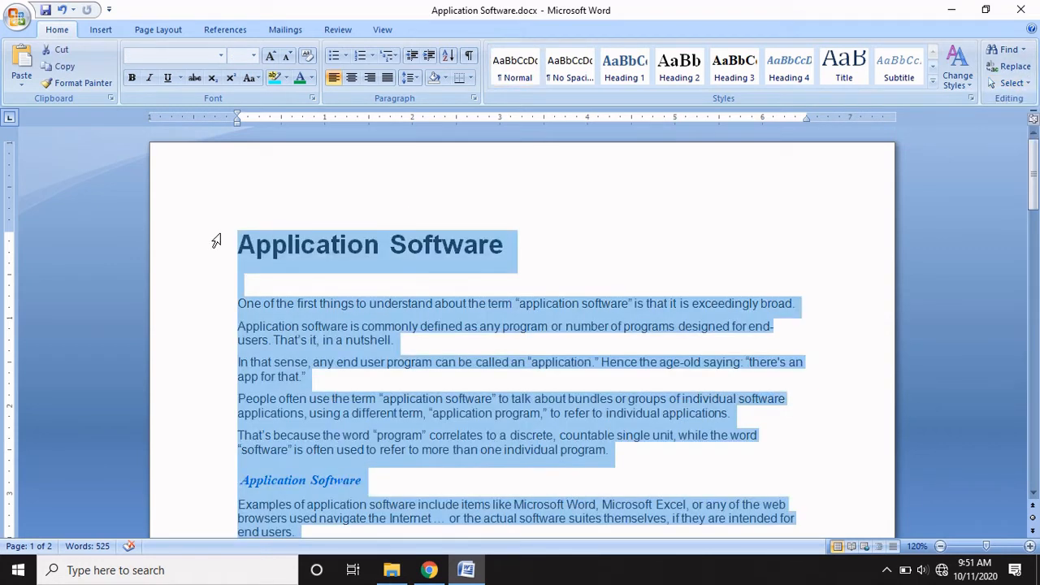
left_click(387, 78)
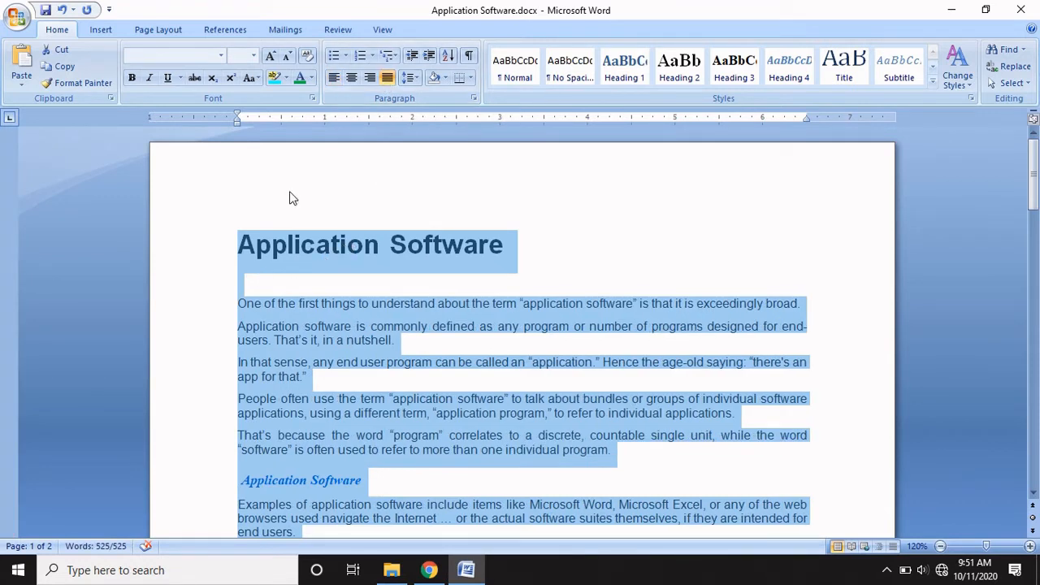
- Apply the Normal style to the entire document and justify all of its paragraphs
left_click(529, 79)
key("ctrl+a")
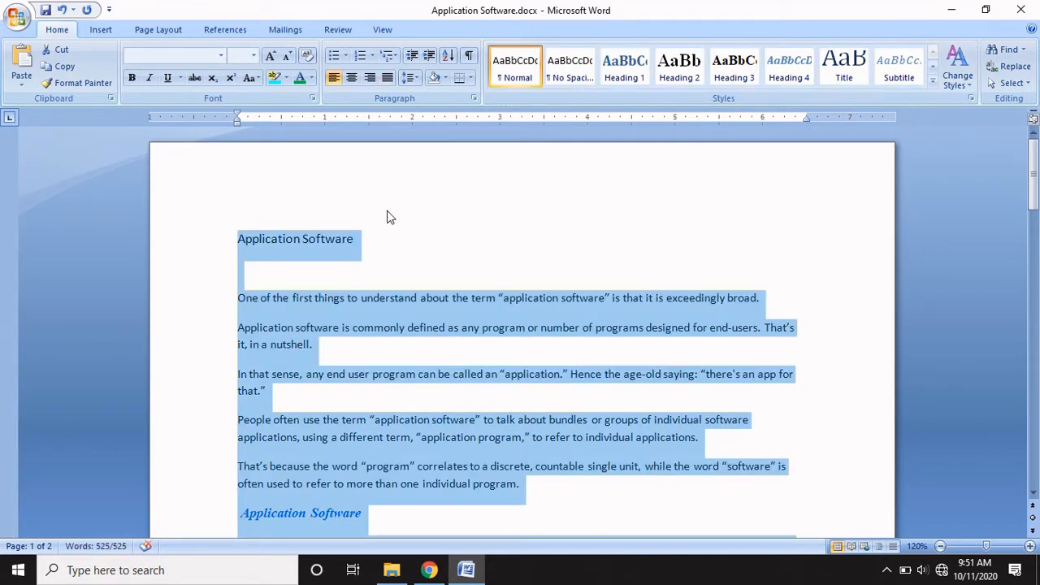
left_click(388, 78)
left_click(598, 378)
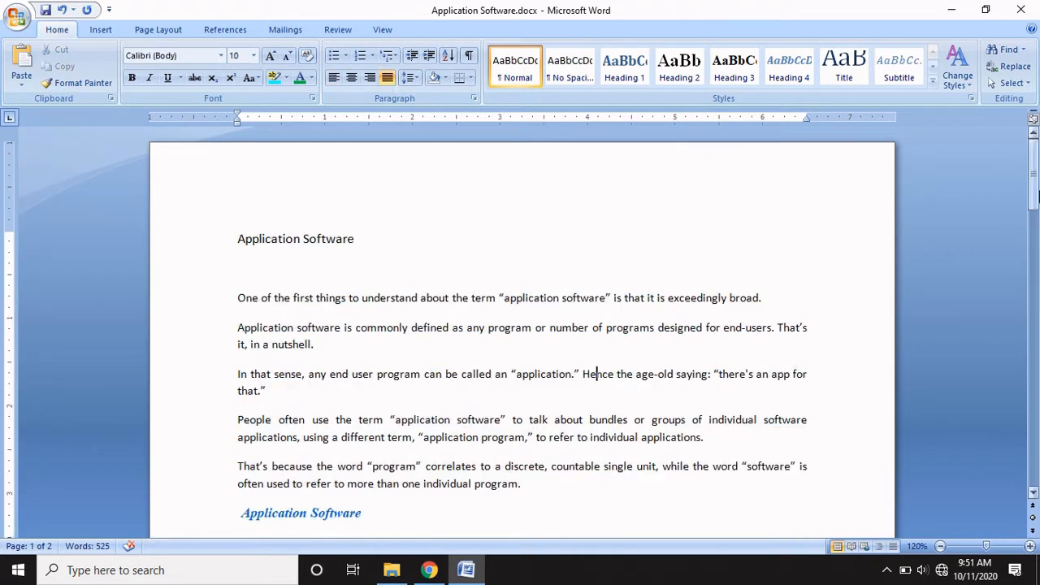
- Apply the Modern style set to the document
left_click_drag(1037, 195, 1020, 146)
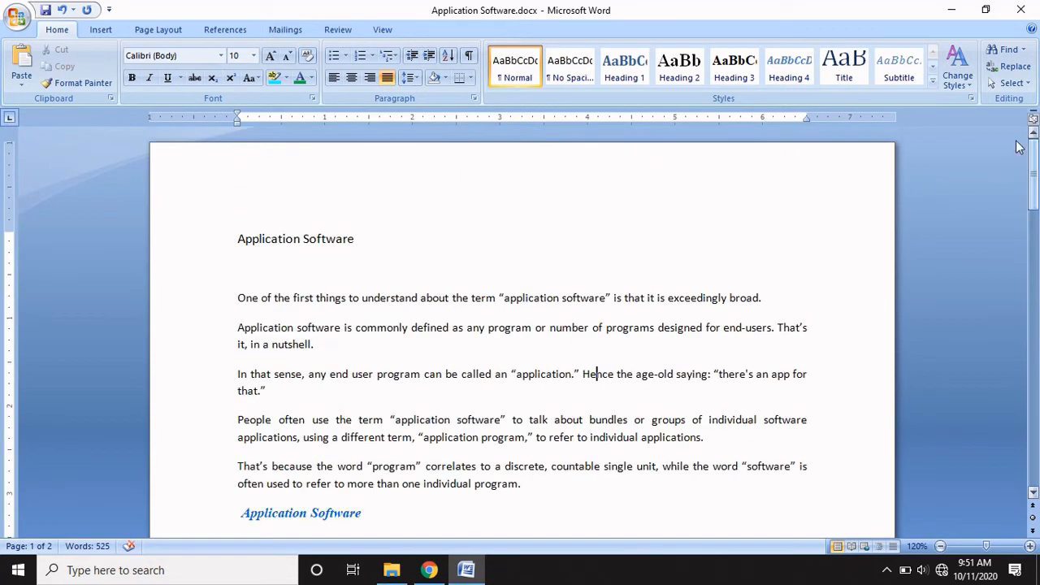
left_click(963, 79)
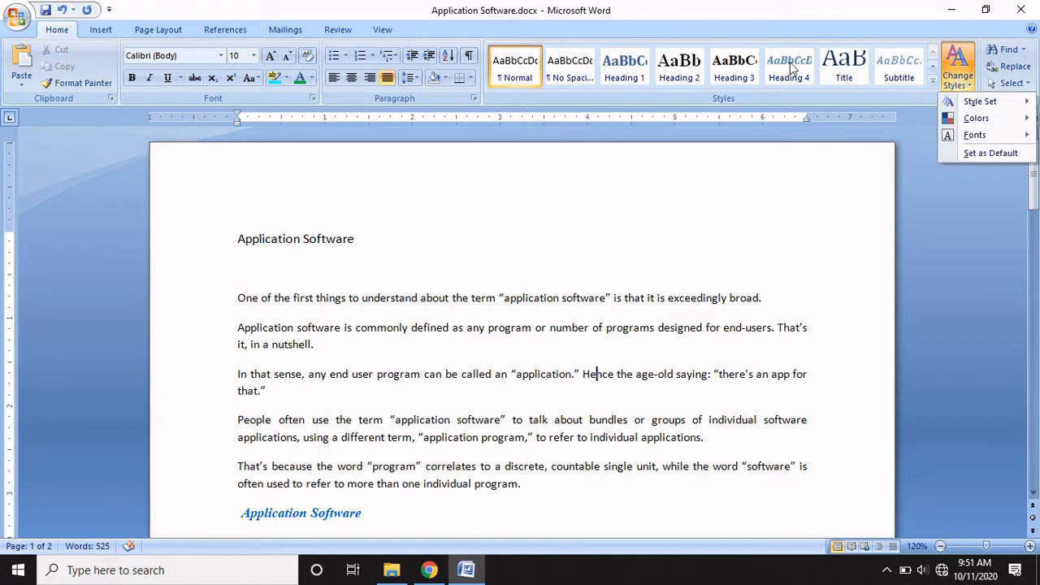
mouse_move(967, 103)
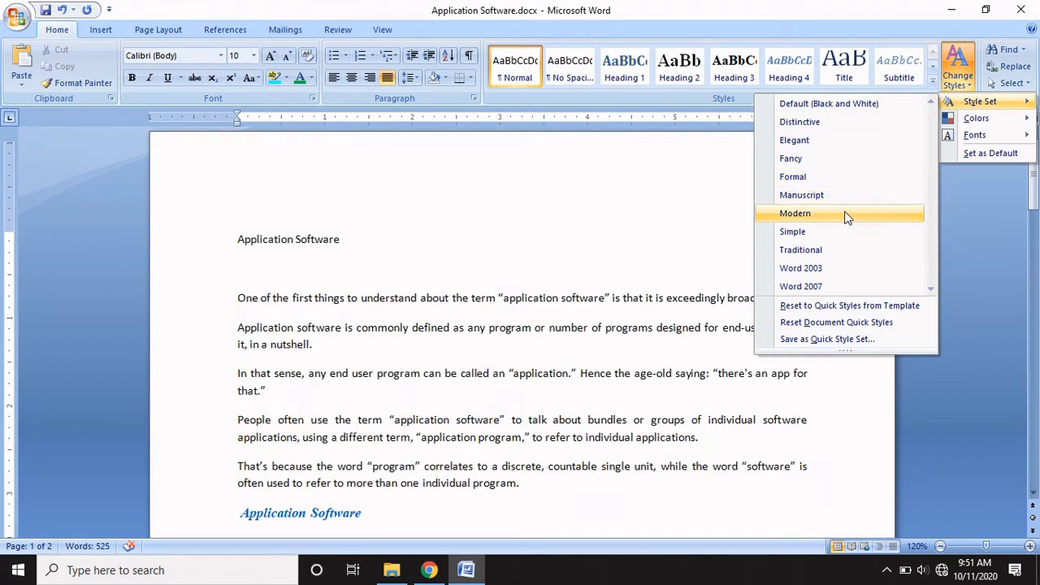
left_click(845, 214)
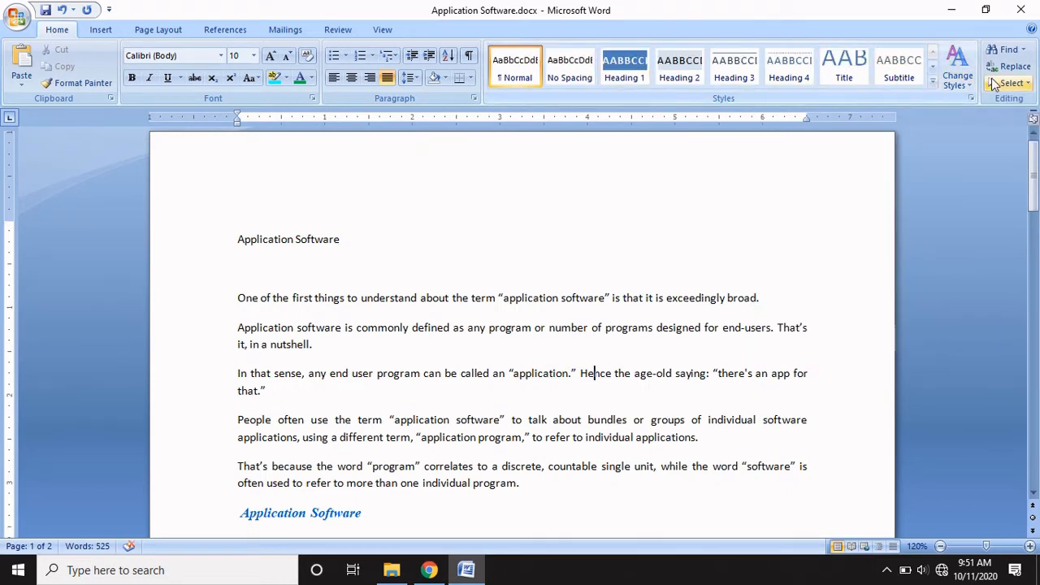
- Change the document's theme colors to a different built-in color scheme
left_click(933, 81)
left_click(957, 80)
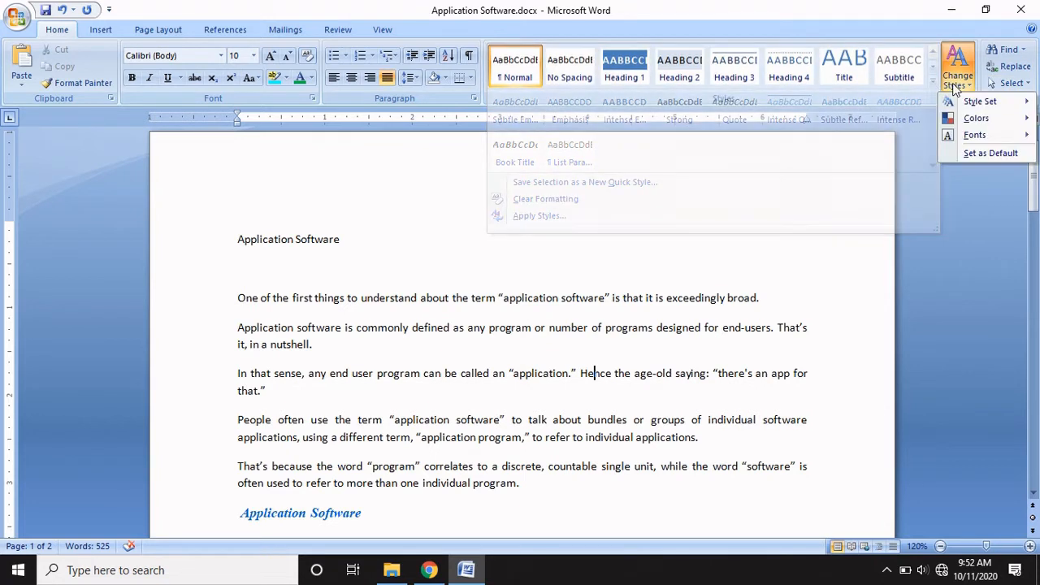
mouse_move(959, 120)
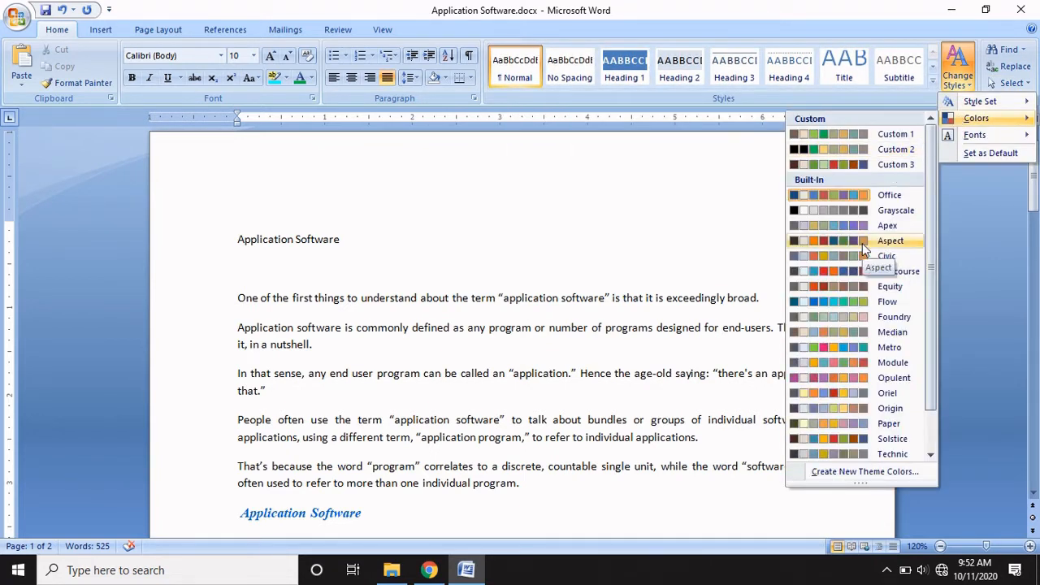
left_click(851, 295)
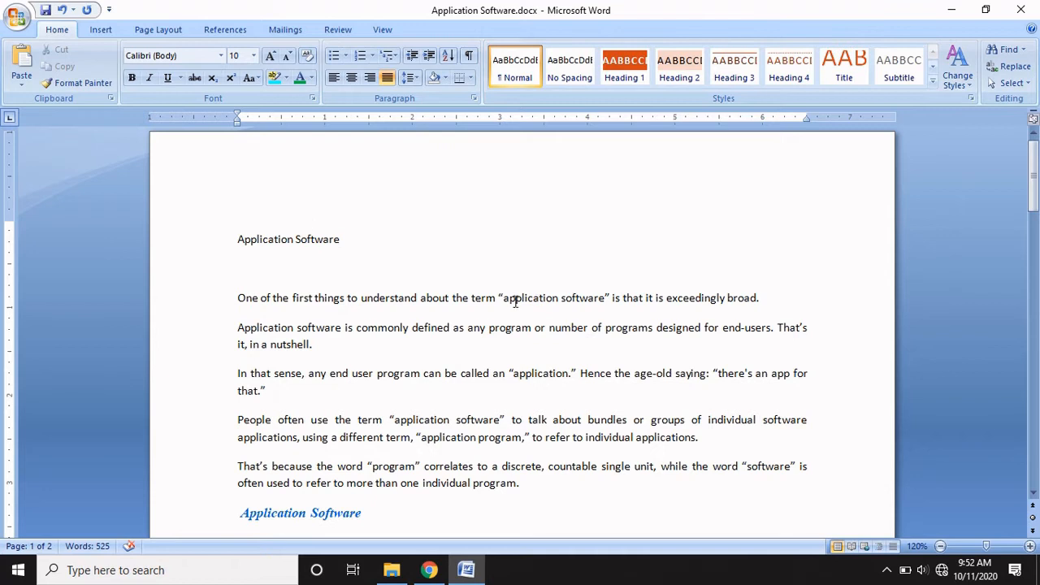
- Apply the Title style to the 'Application Software' title and center it
mouse_move(1034, 175)
left_mouse_down()
mouse_move(1035, 301)
mouse_move(1036, 171)
left_mouse_up()
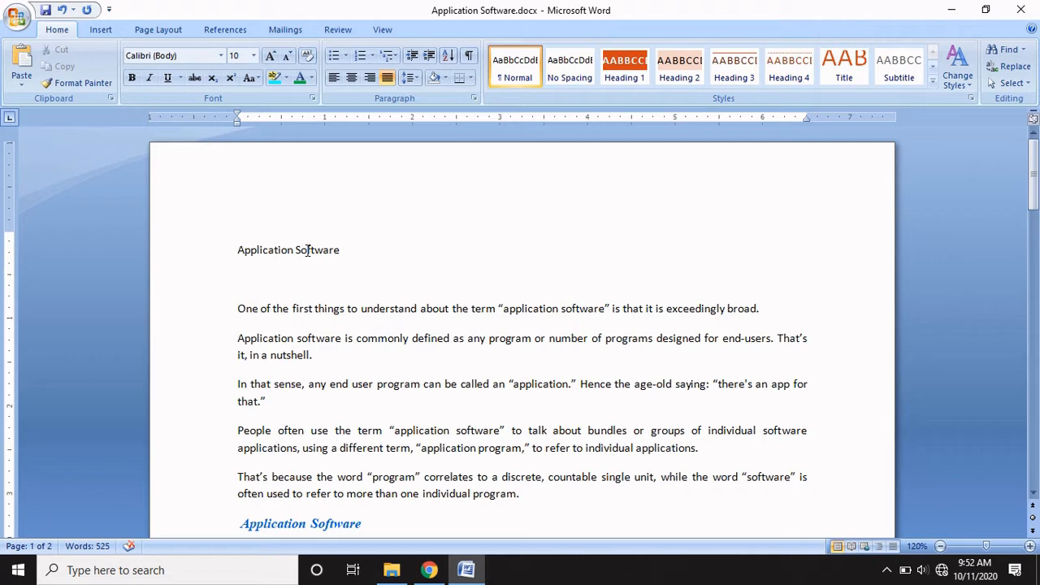
triple_click(307, 252)
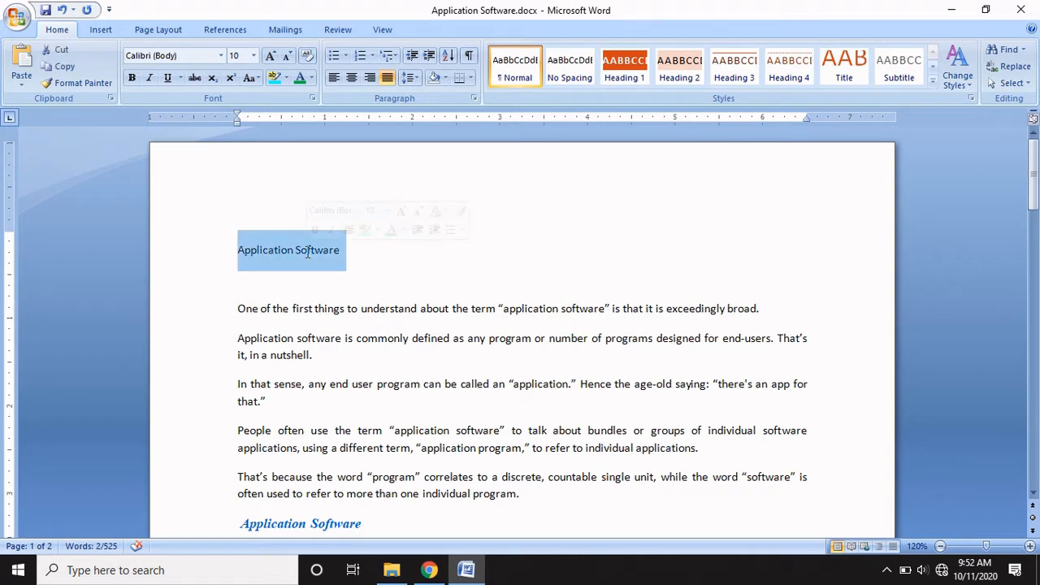
left_click(932, 81)
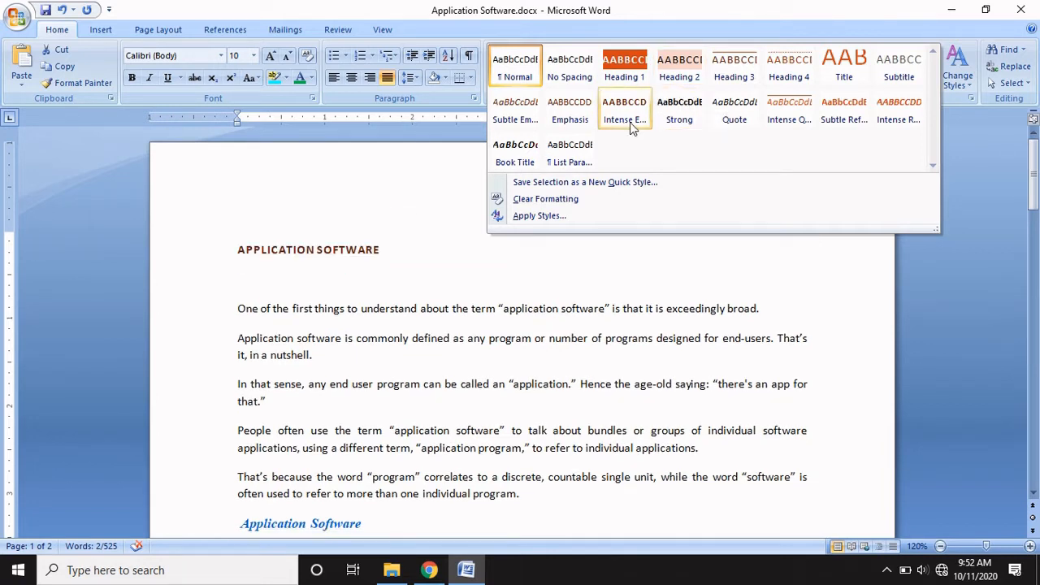
left_click(838, 76)
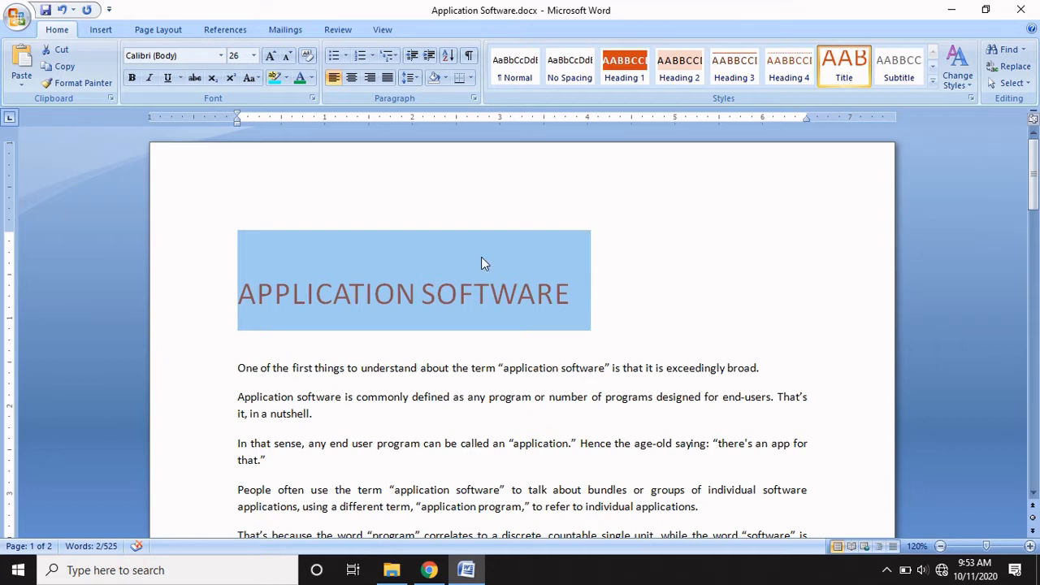
left_click(352, 78)
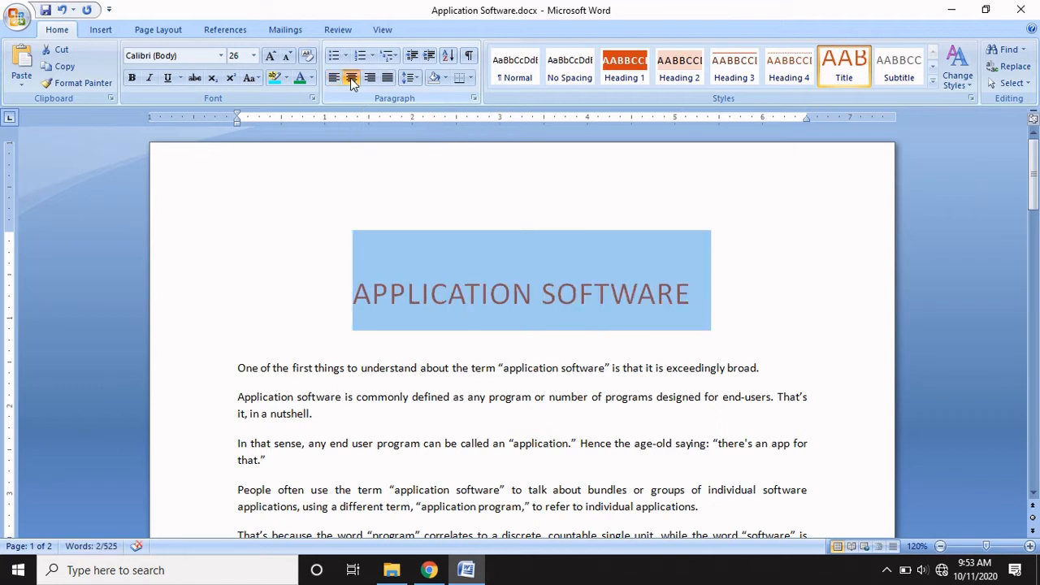
- Set the line spacing of the five introductory paragraphs to 1.0
left_click_drag(1036, 194, 1037, 213)
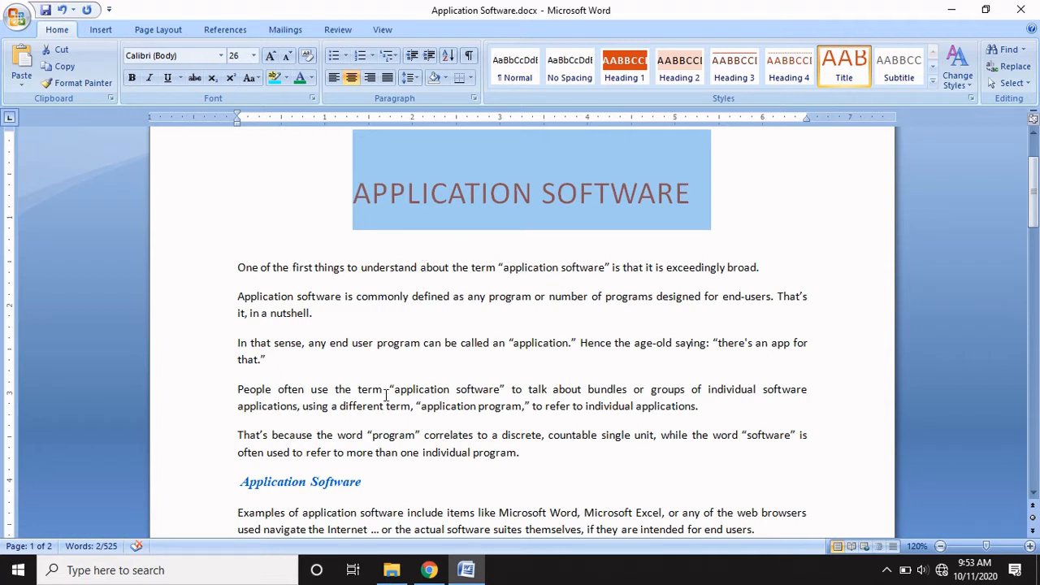
left_click_drag(529, 454, 221, 262)
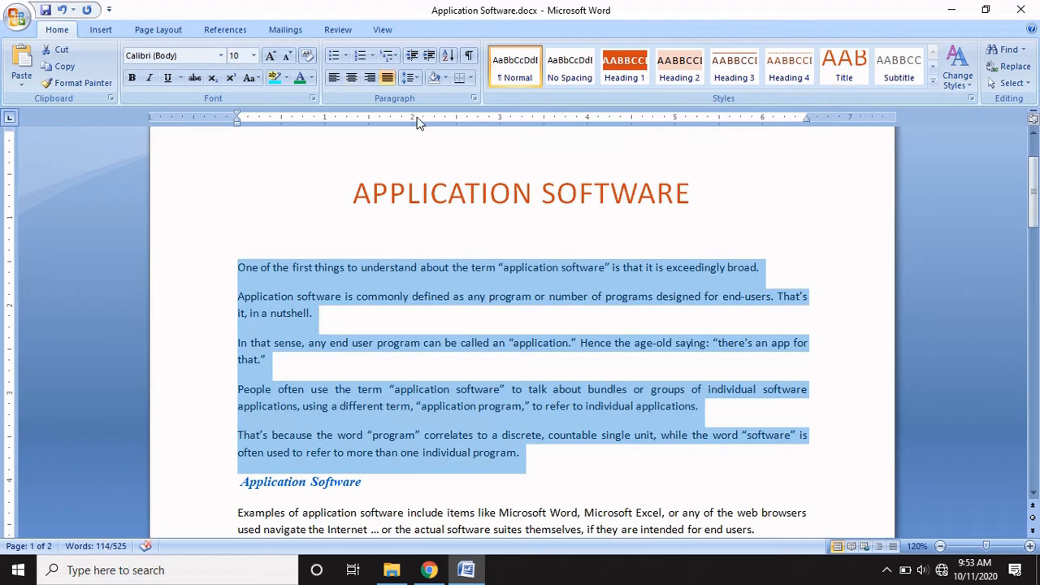
left_click(413, 78)
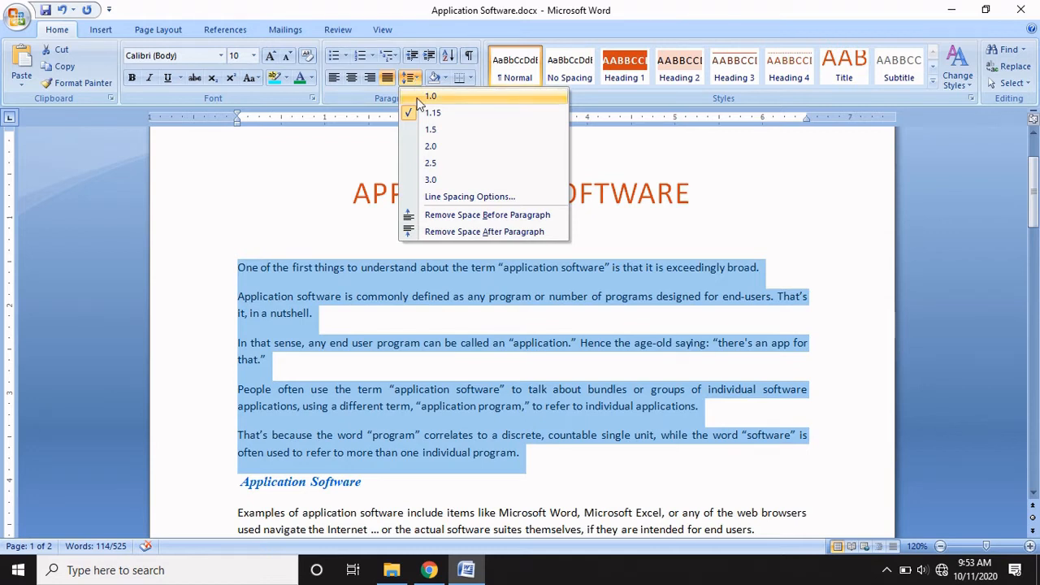
left_click(419, 97)
left_click(314, 343)
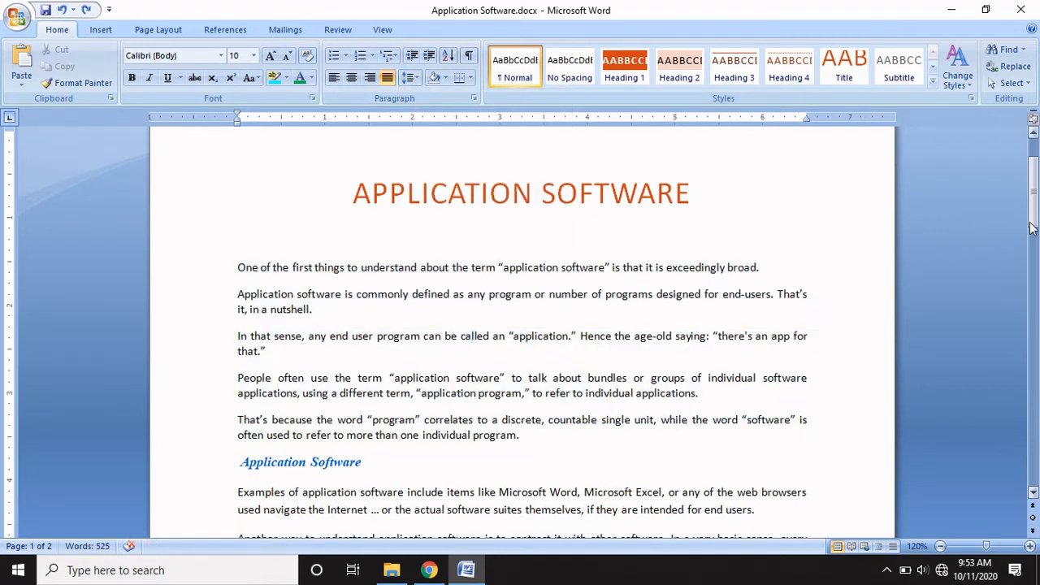
- Apply Heading 1 to the italic 'Application Software' subheading
mouse_move(1037, 203)
left_mouse_down()
mouse_move(1037, 248)
mouse_move(1036, 222)
left_mouse_up()
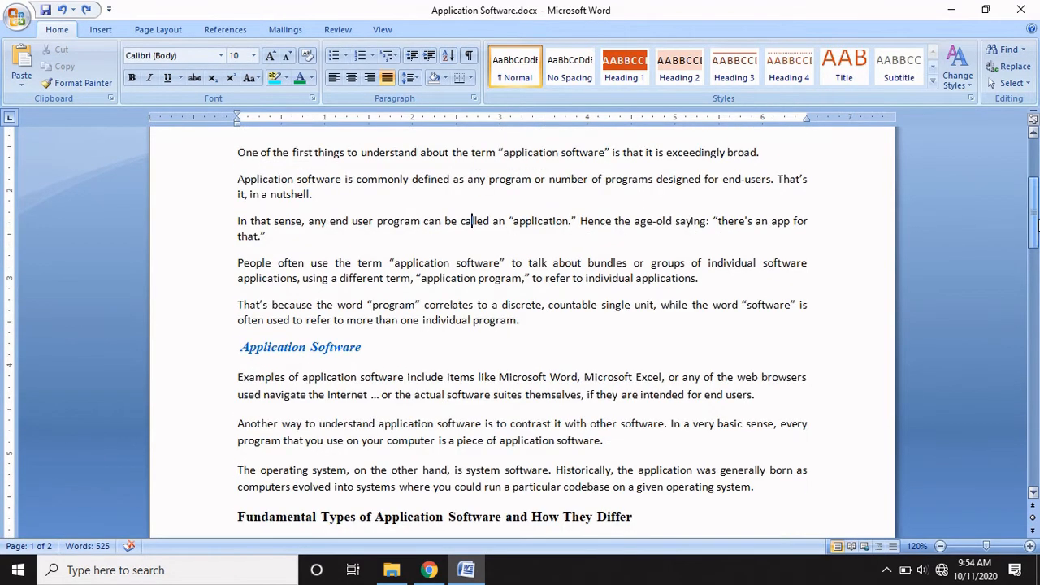
triple_click(293, 349)
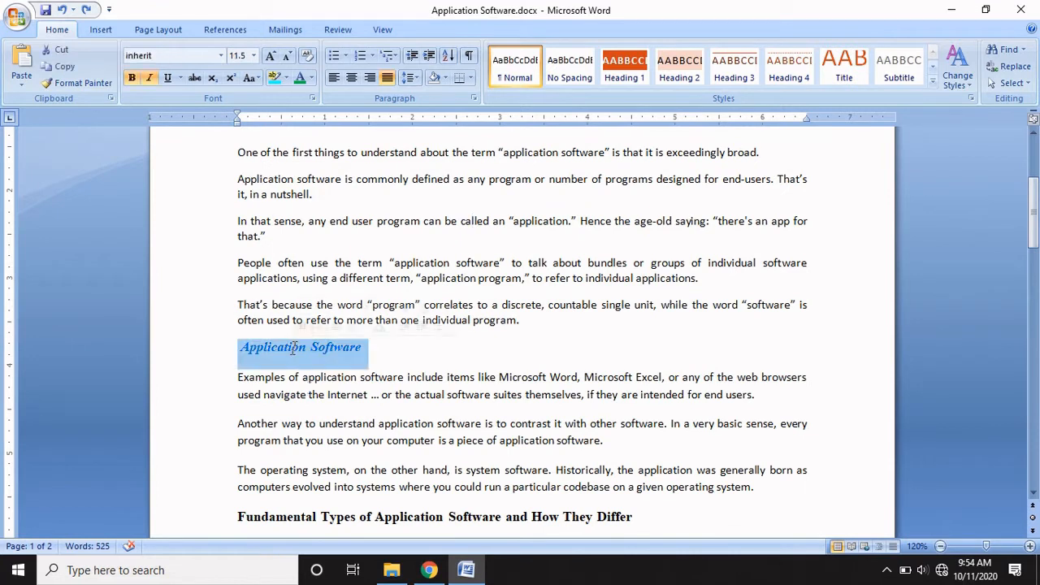
left_click(634, 71)
- Apply Heading 1 to the 'Fundamental Types of Application Software and How They Differ' heading
left_click_drag(1033, 238, 1037, 275)
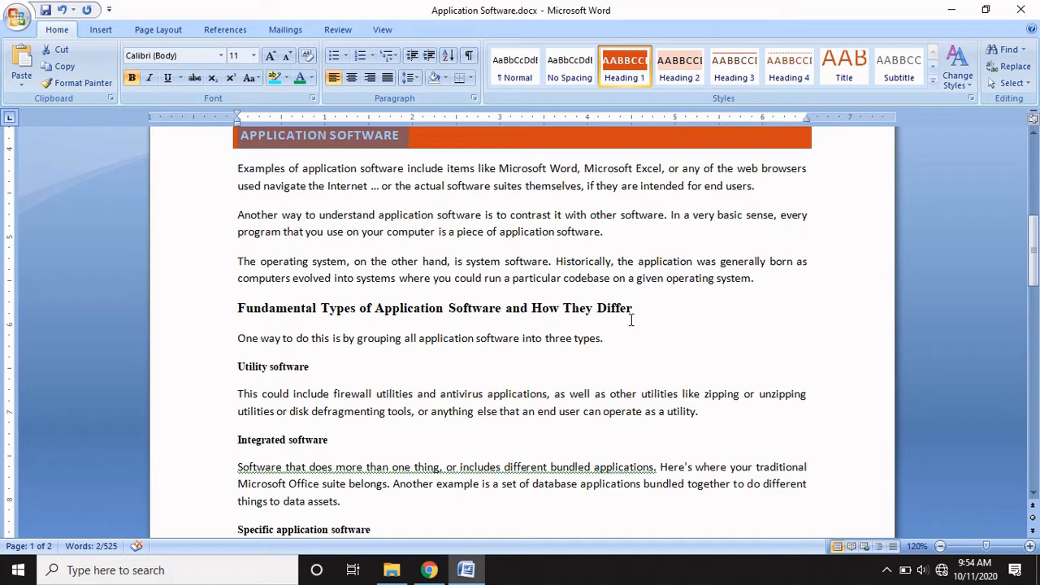
double_click(518, 308)
triple_click(521, 309)
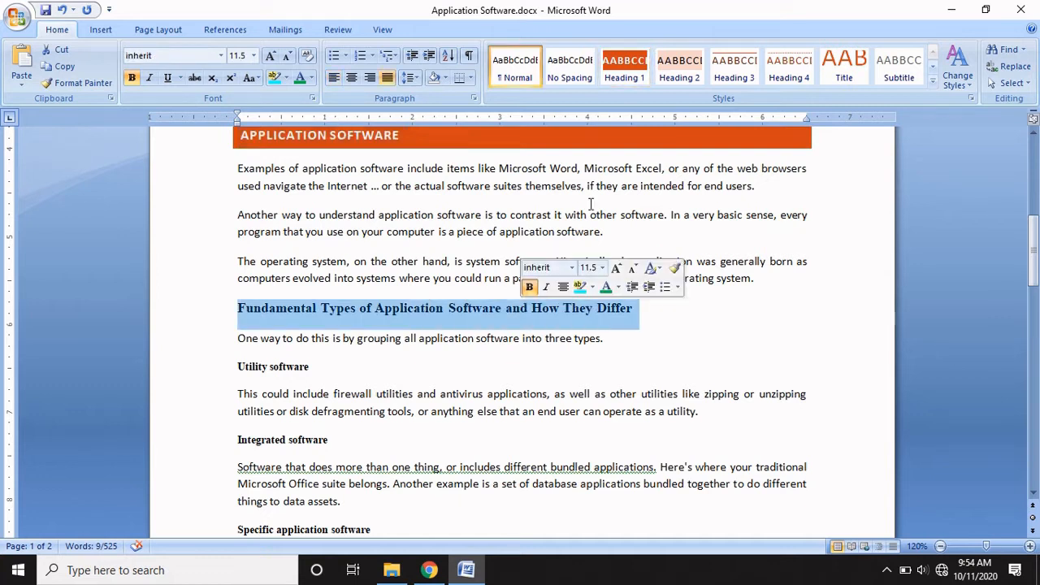
left_click(637, 78)
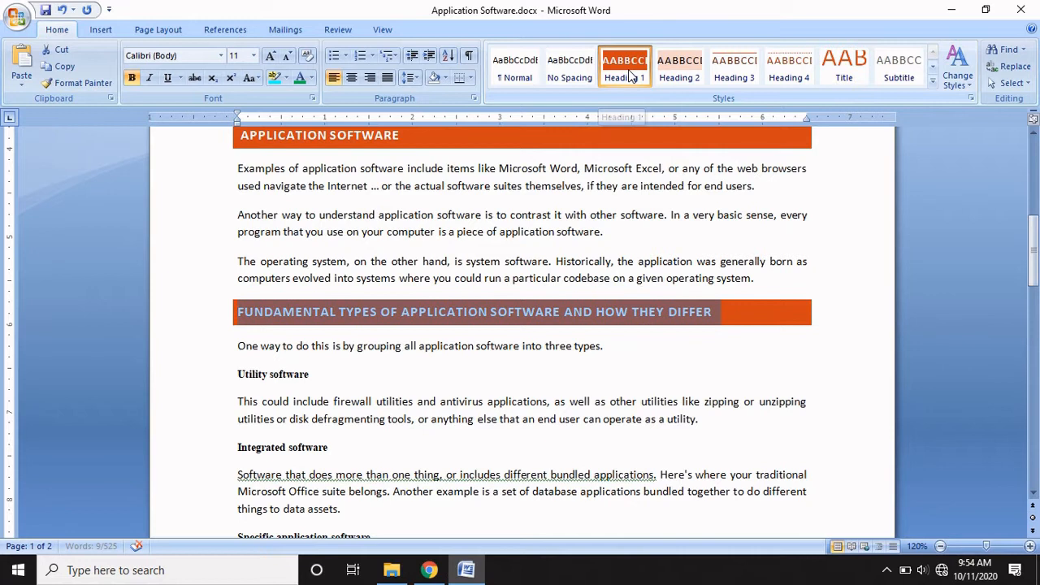
- Apply Heading 2 to the Utility software, Integrated software and Specific application software subheadings
left_click(1034, 275)
left_click_drag(1034, 275, 1038, 287)
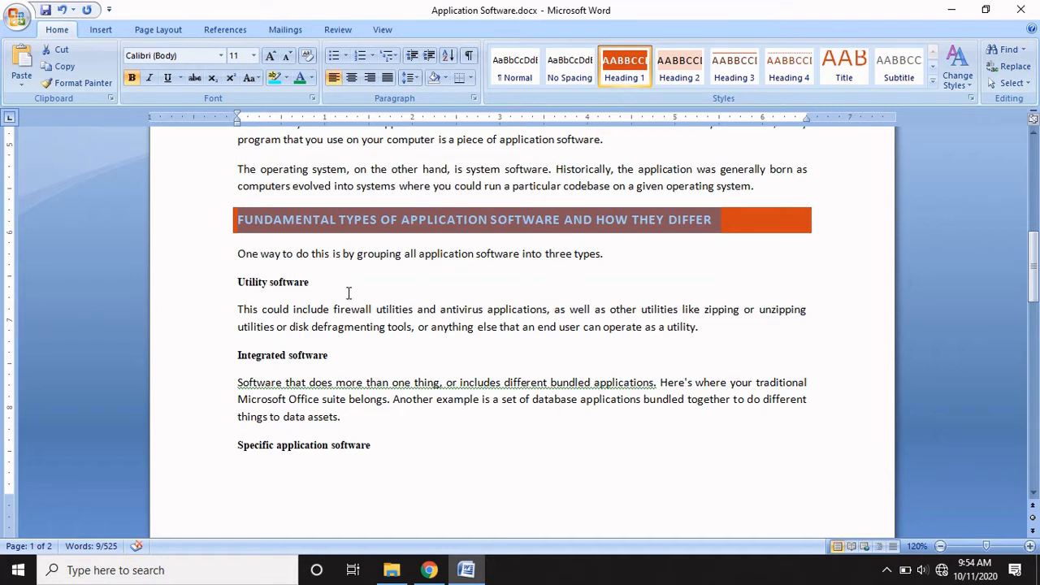
left_click(237, 281)
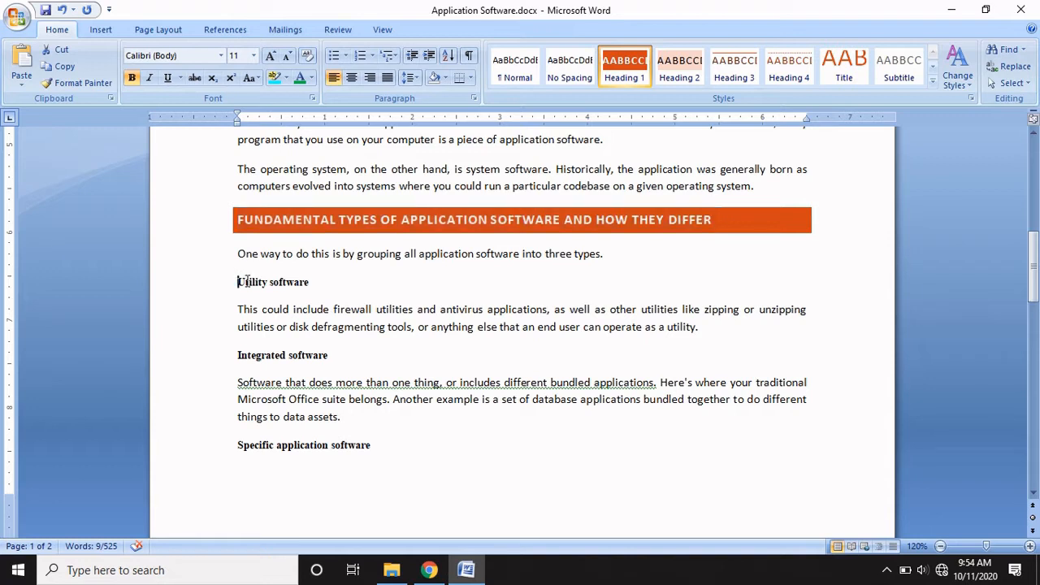
left_click_drag(246, 281, 306, 282)
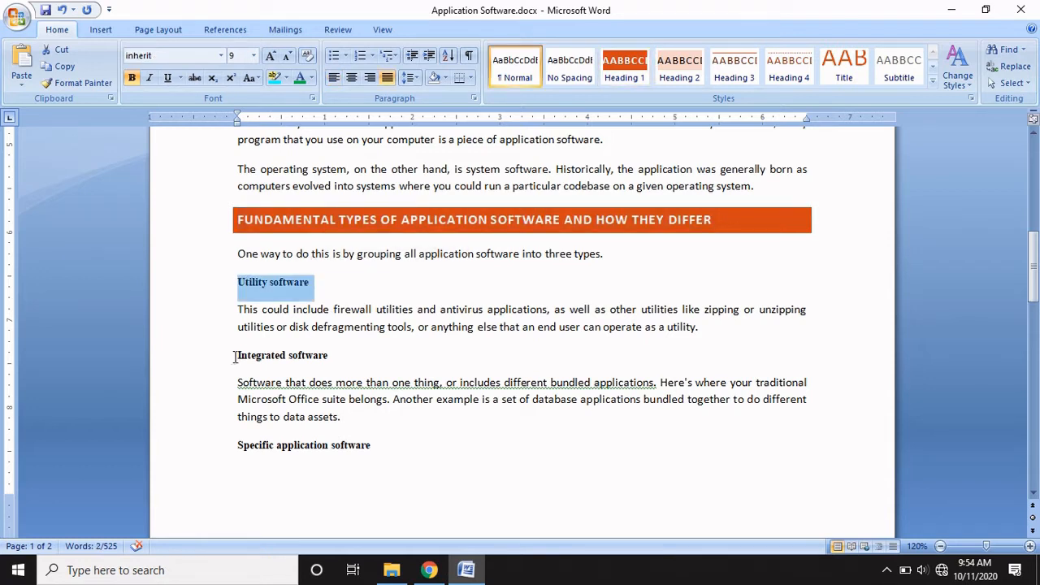
left_click_drag(238, 355, 340, 357)
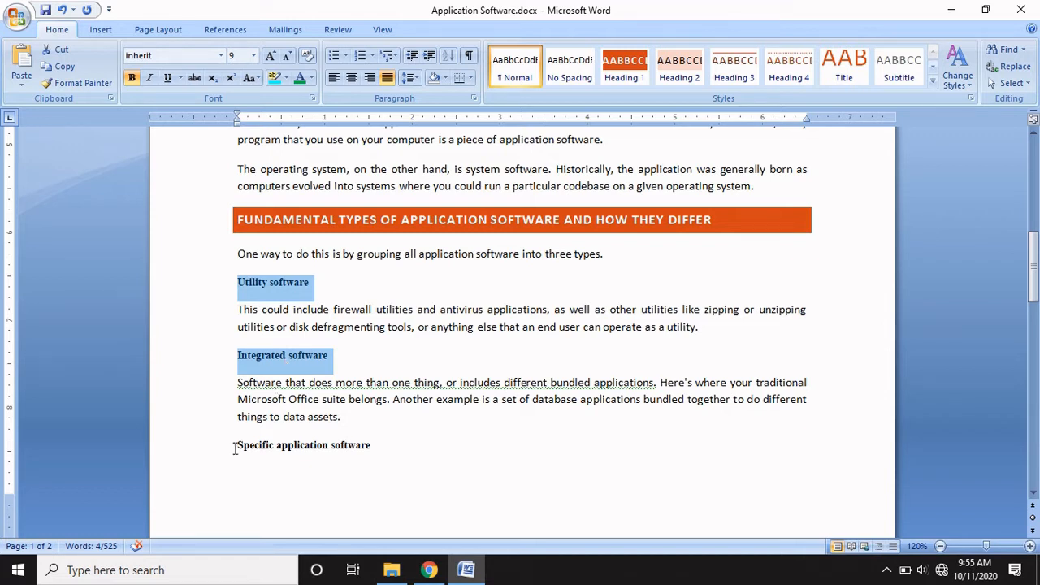
left_click_drag(235, 445, 375, 446)
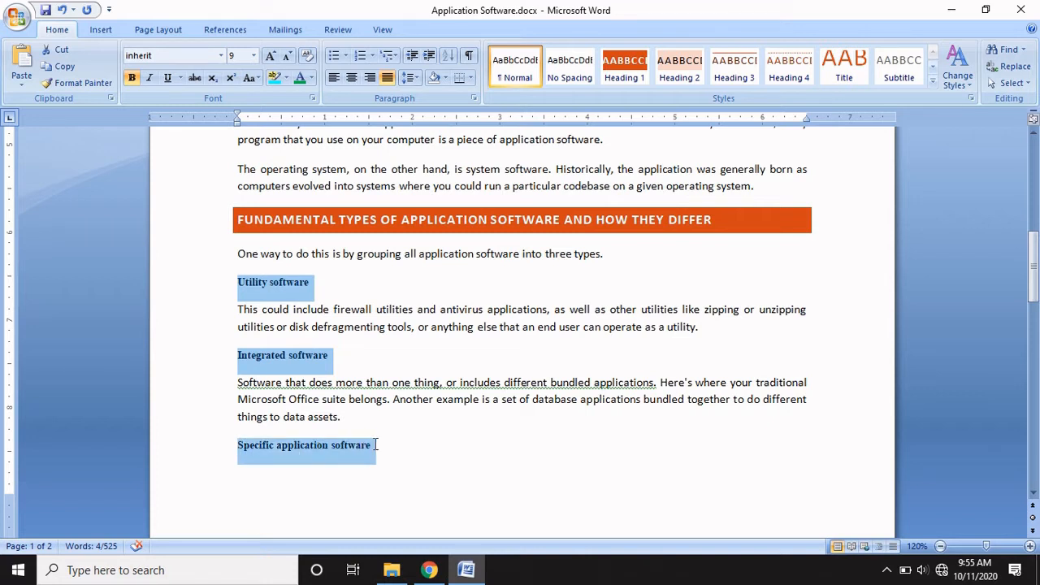
mouse_move(1035, 256)
left_mouse_down()
mouse_move(1035, 329)
mouse_move(1035, 268)
left_mouse_up()
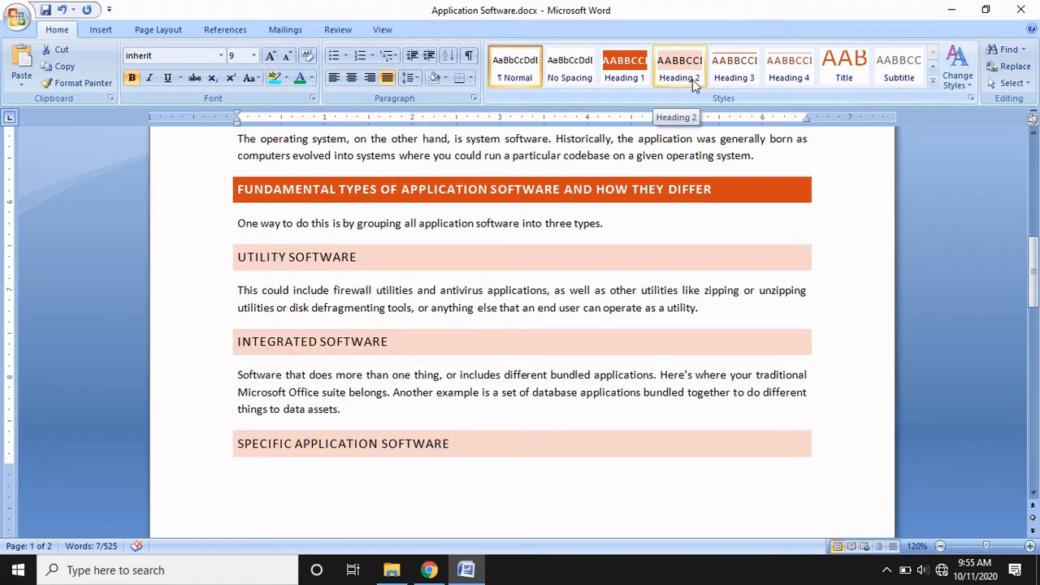
left_click(692, 80)
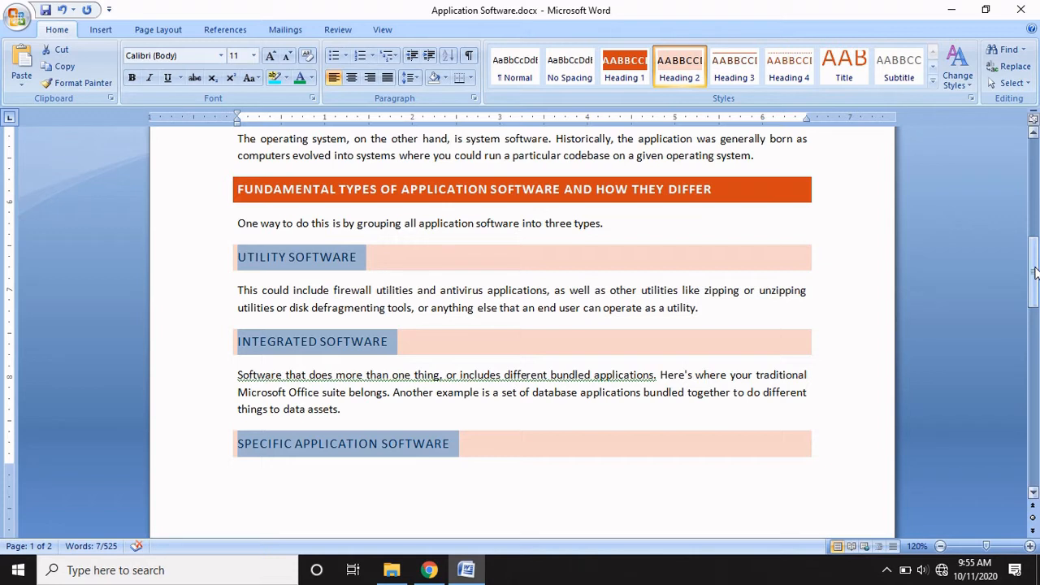
- Apply Heading 1 to the 'How Should I Think Of Application Software?' heading
left_click_drag(1035, 272, 1035, 315)
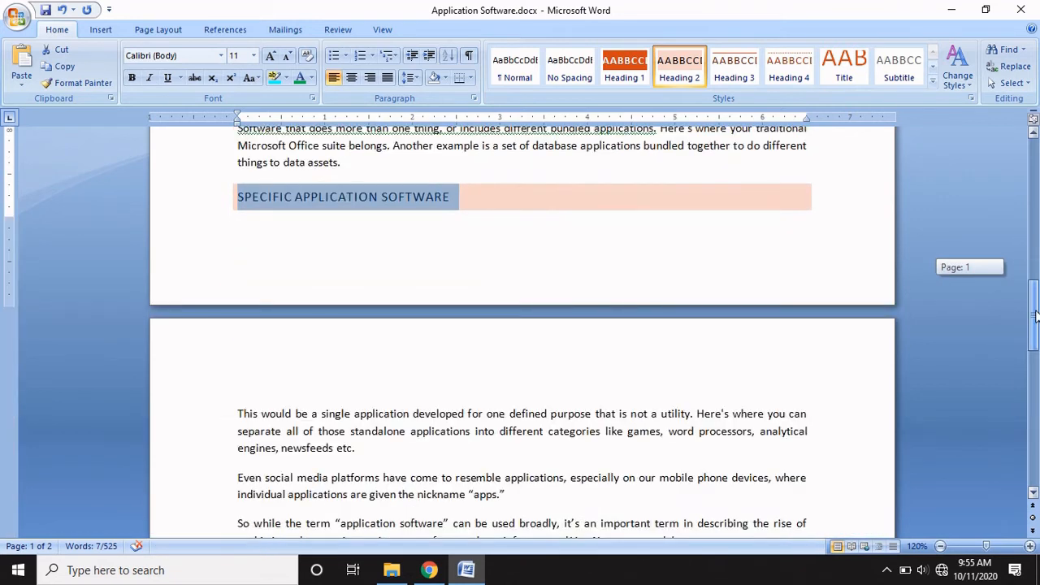
left_click_drag(1034, 315, 1035, 363)
left_click(437, 285)
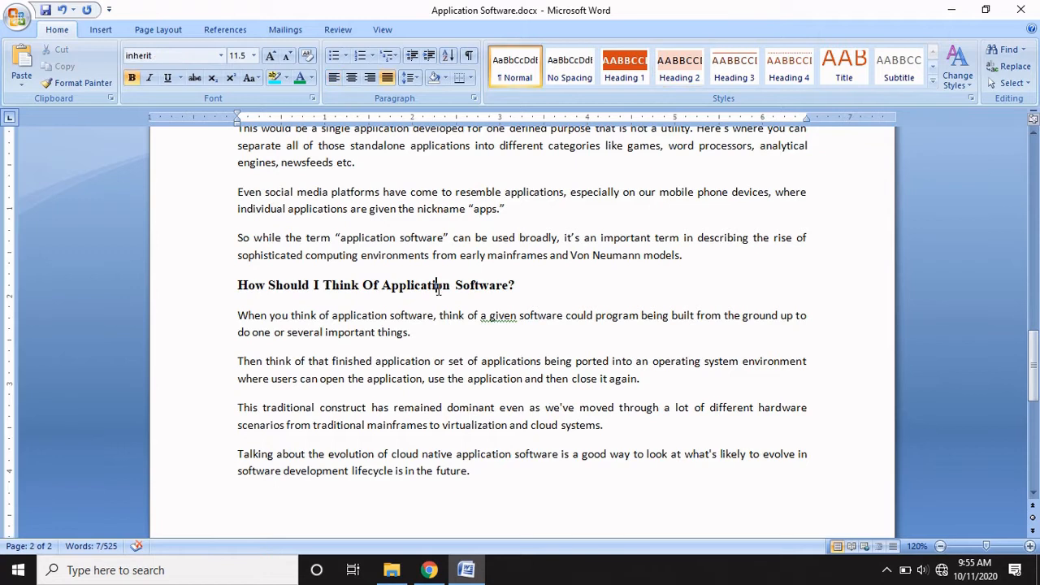
triple_click(437, 285)
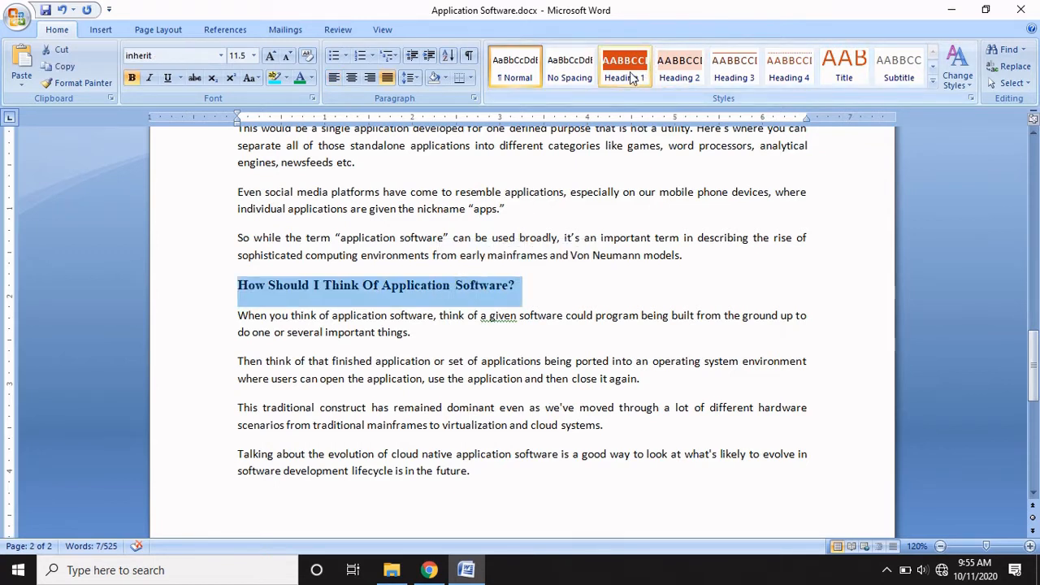
left_click(630, 77)
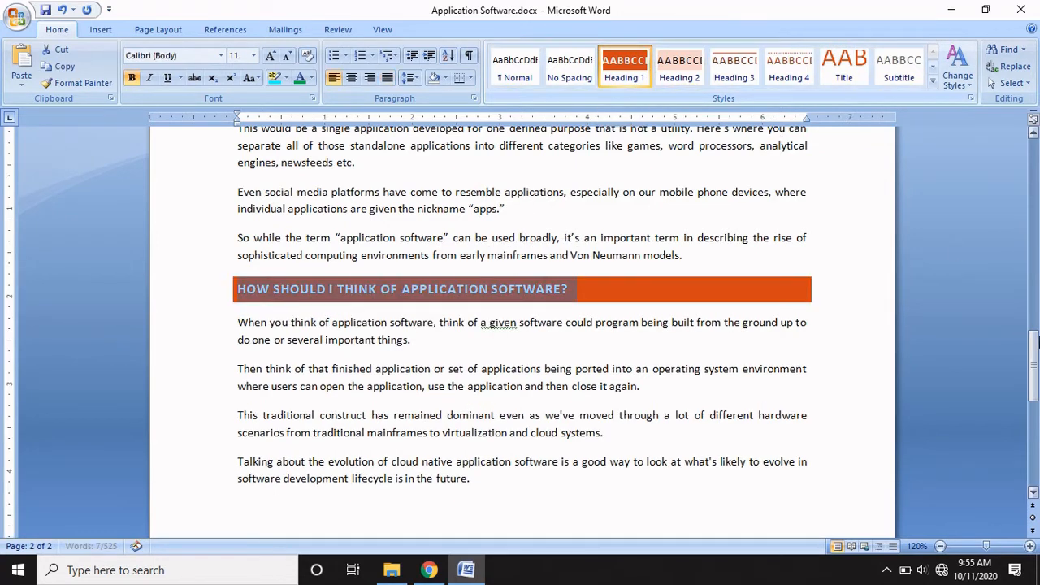
- Number the Utility, Integrated and Specific application software subheadings with A., B., C. lettering and decrease their indent
left_click(1034, 345)
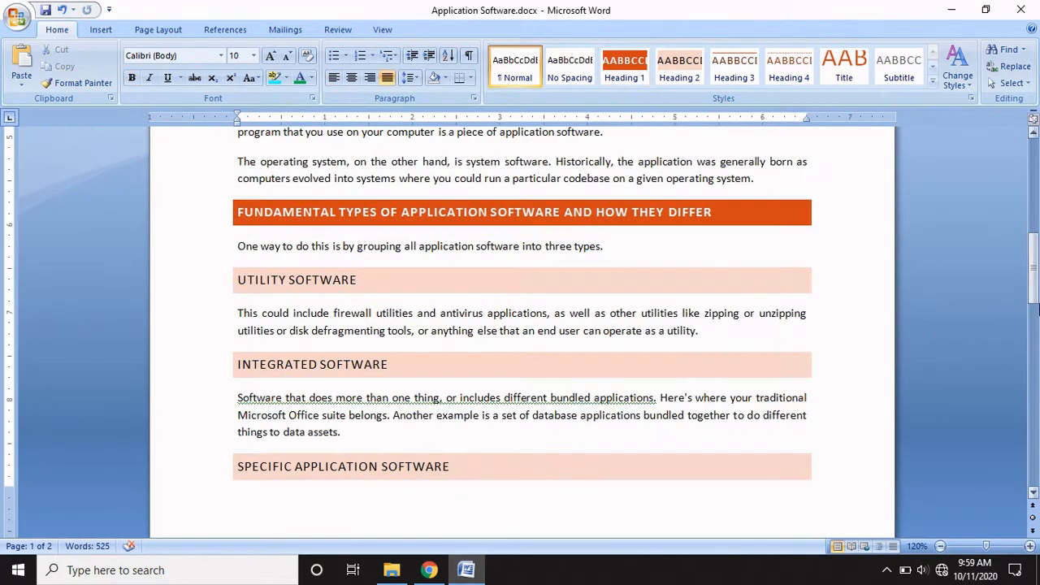
left_click_drag(1036, 342, 1036, 236)
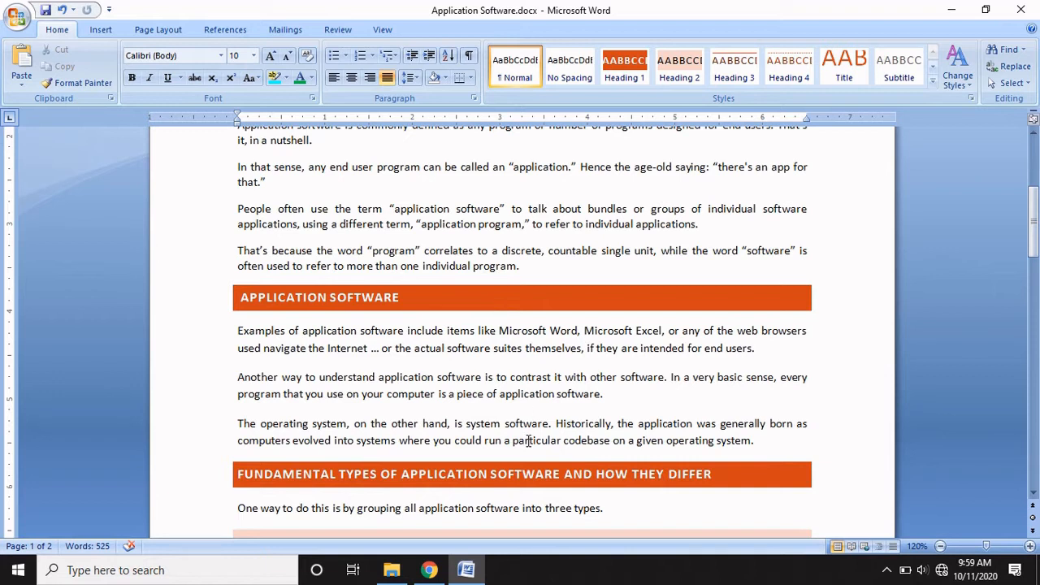
left_click_drag(1035, 239, 1036, 274)
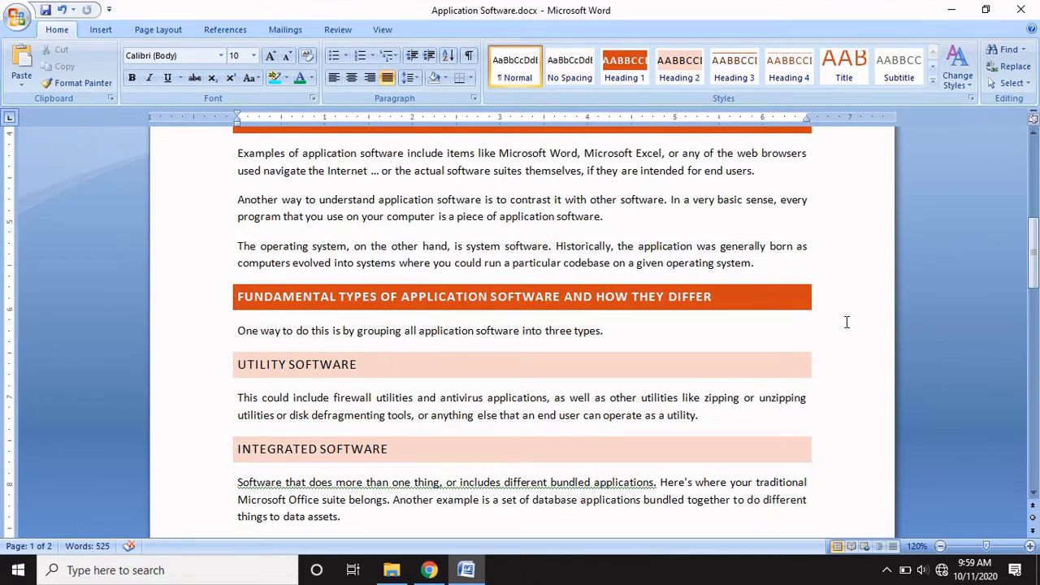
left_click_drag(1034, 244, 1034, 263)
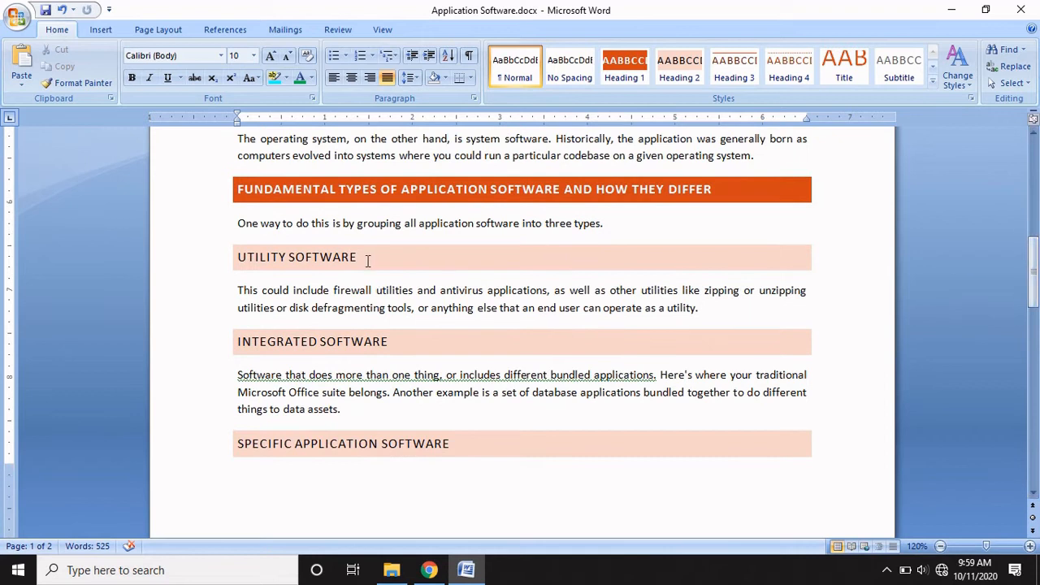
left_click_drag(237, 255, 377, 259)
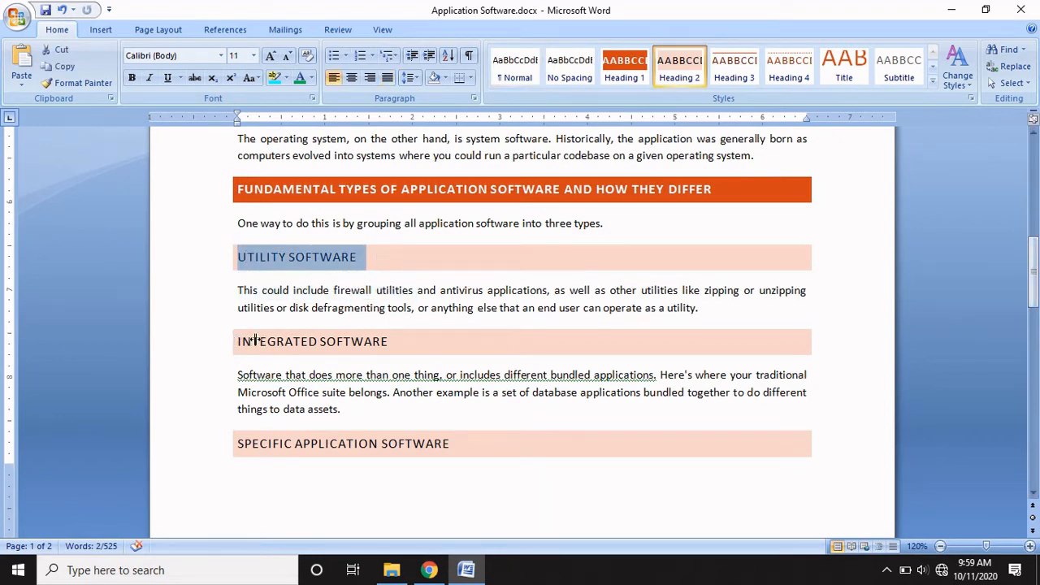
left_click_drag(394, 342, 258, 342)
mouse_move(285, 443)
left_mouse_down()
mouse_move(237, 443)
mouse_move(285, 452)
left_mouse_up()
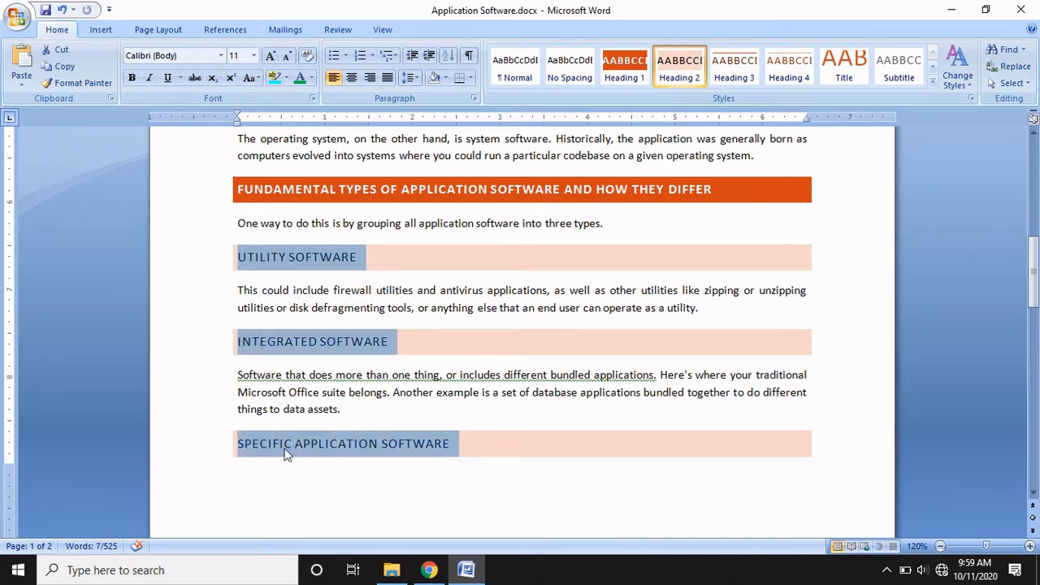
left_click(372, 55)
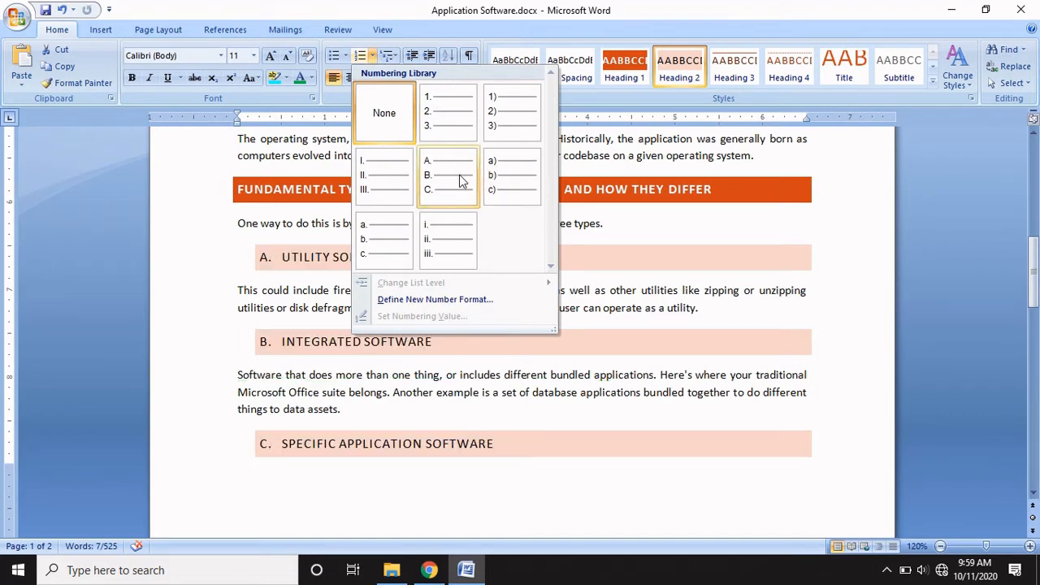
left_click(460, 181)
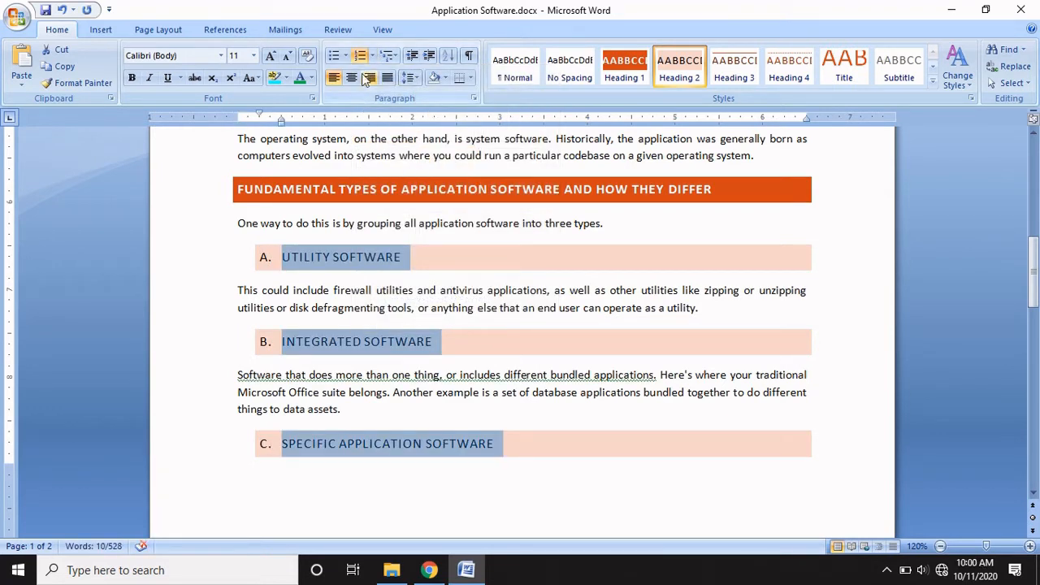
left_click(416, 62)
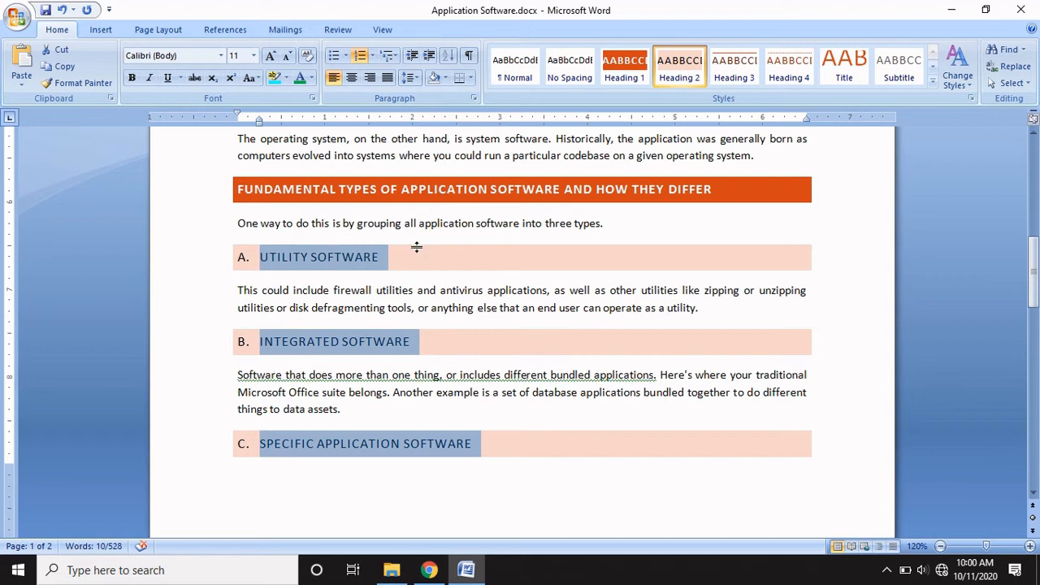
- Copy 'firewall utilities' into a new paragraph under the Utility software heading and apply Heading 3 to it
left_click(377, 283)
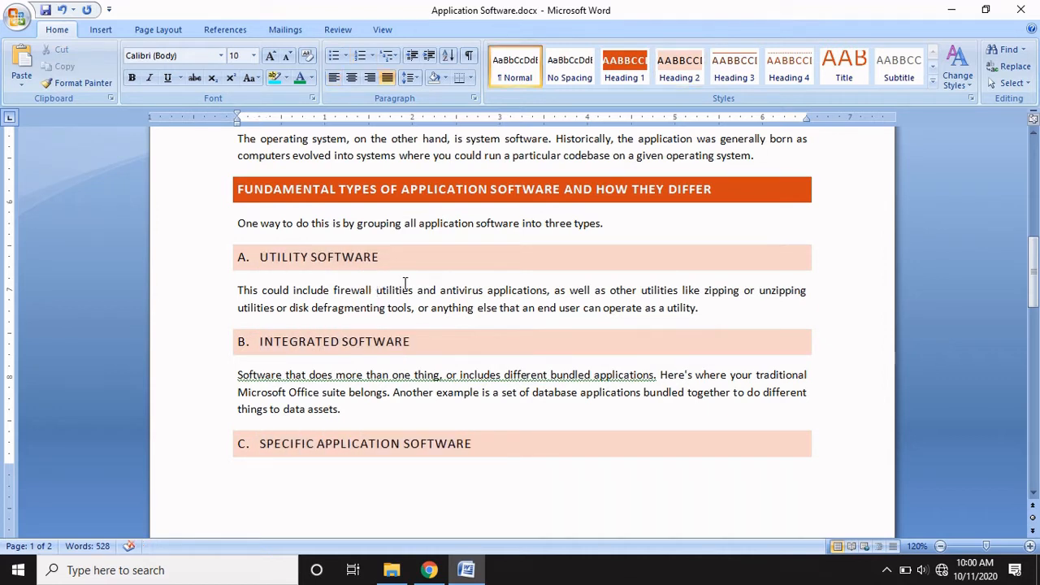
left_click_drag(413, 290, 338, 291)
key("ctrl+c")
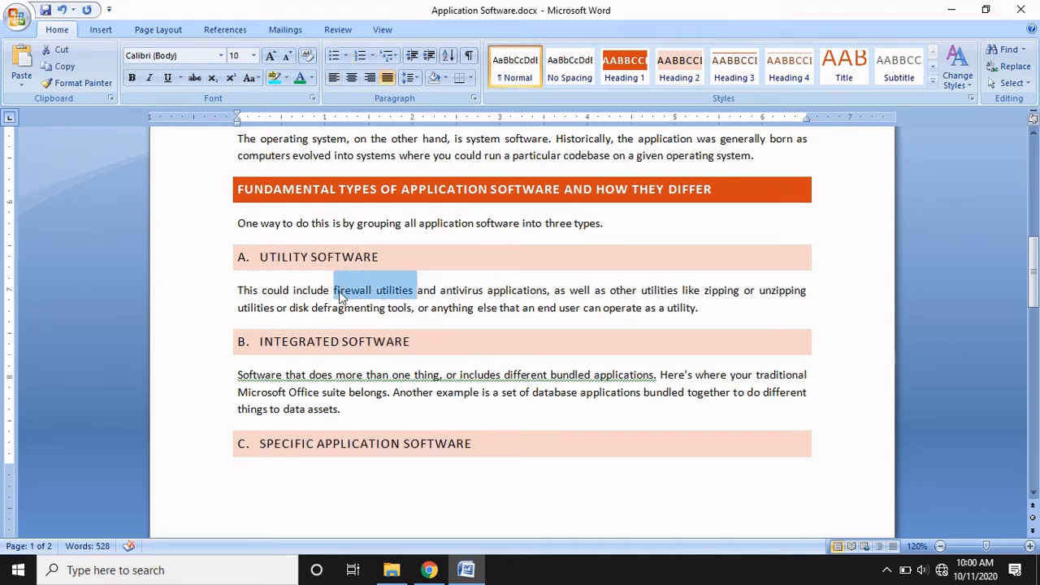
left_click(237, 290)
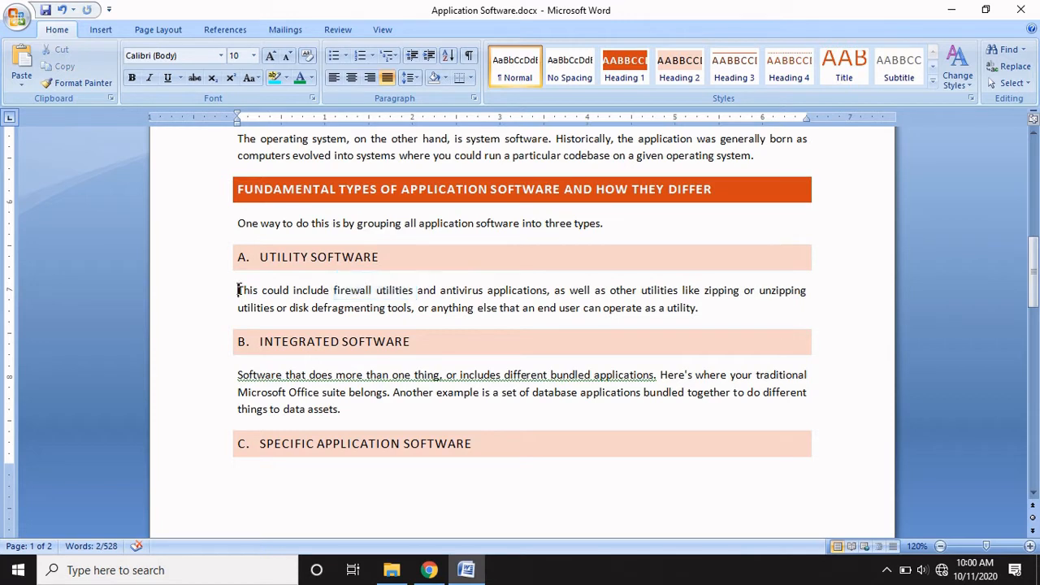
key("Return")
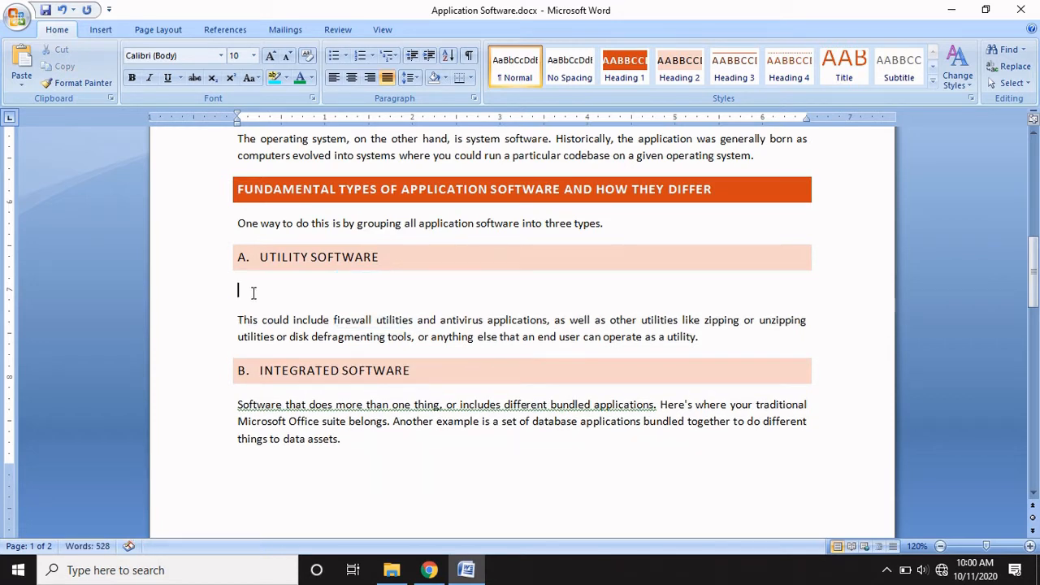
key("ctrl+v")
triple_click(253, 292)
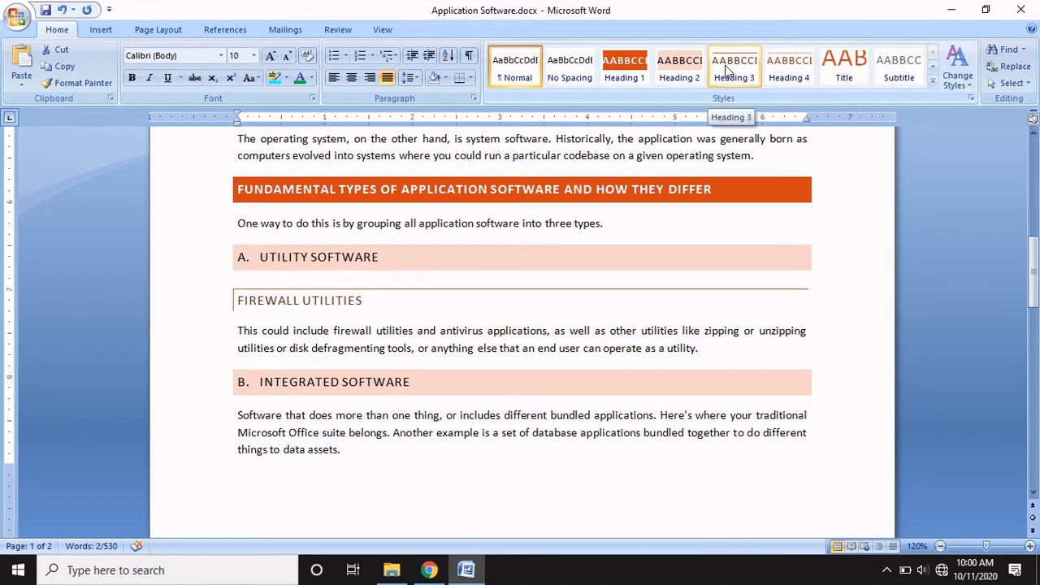
left_click(755, 73)
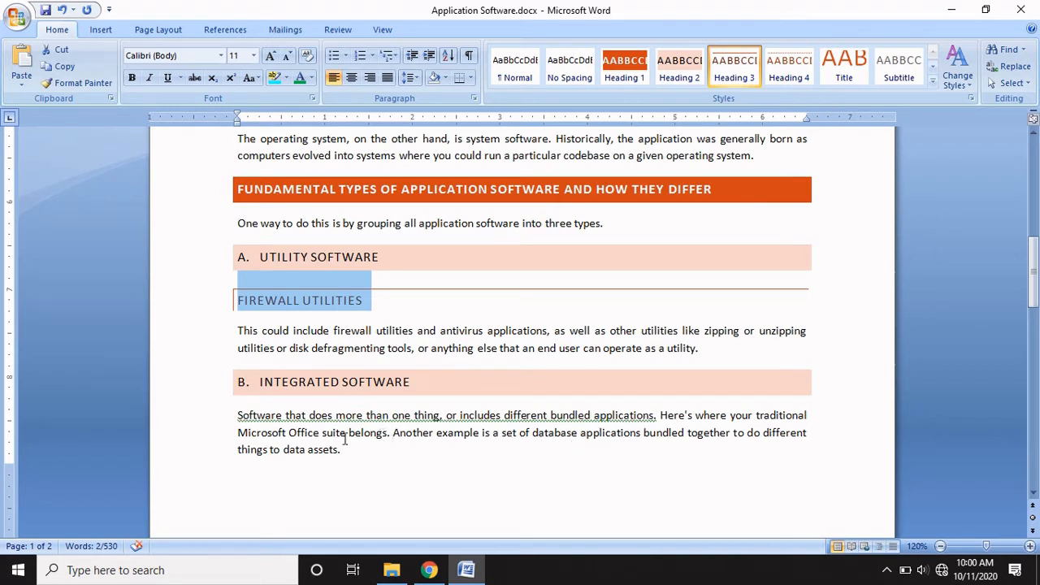
- Copy 'Software' into a new line under the Integrated software heading and apply Heading 3 to it
left_click_drag(288, 416, 230, 422)
key("ctrl+c")
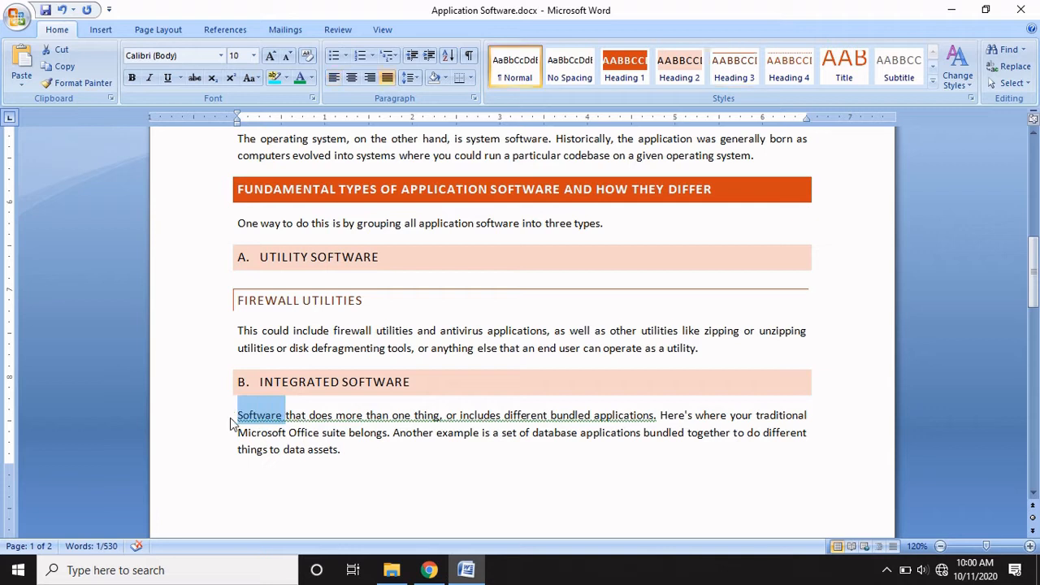
left_click(417, 382)
key("Return")
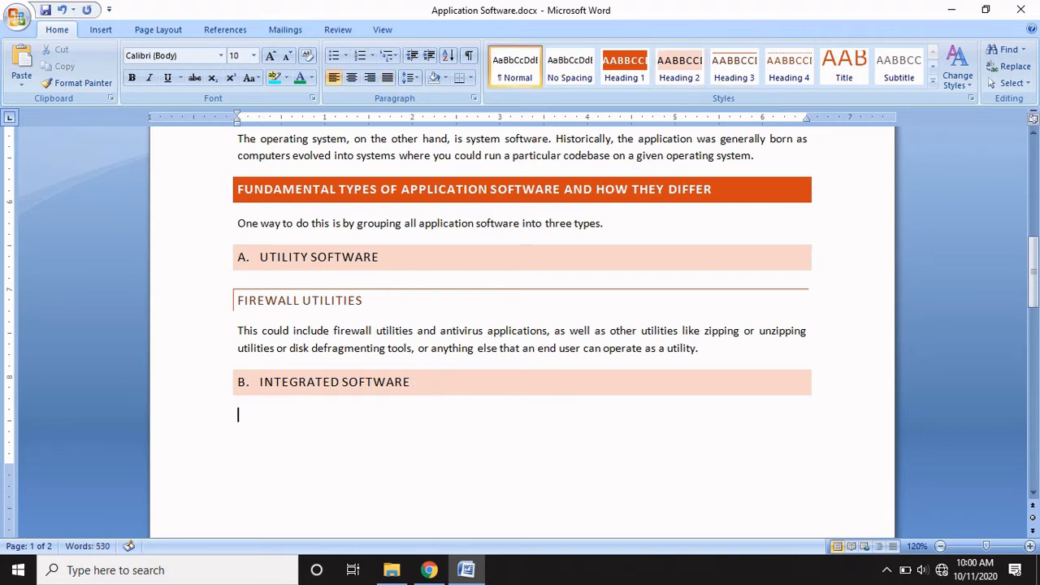
key("ctrl+v")
double_click(257, 414)
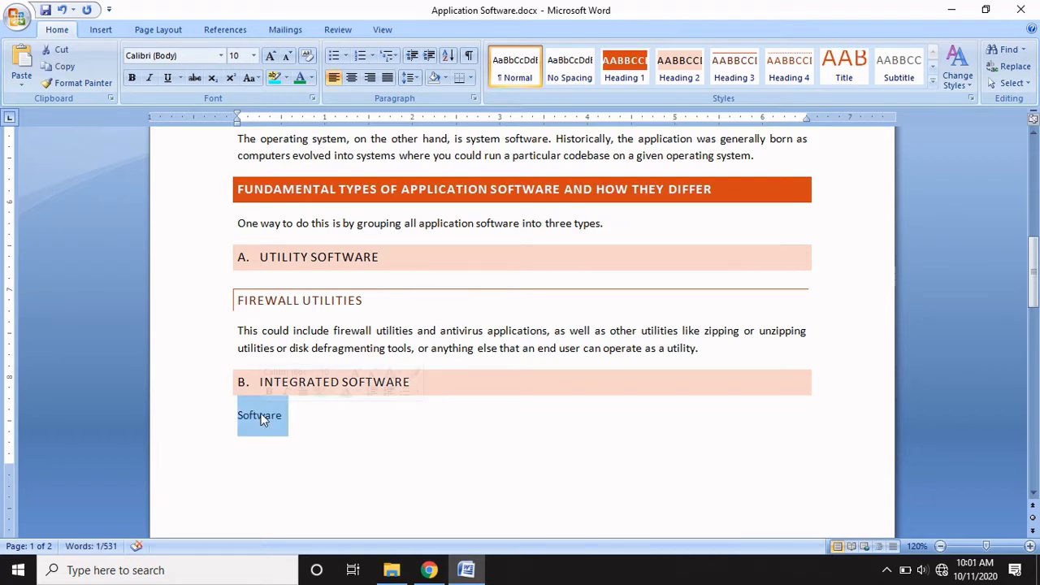
left_click_drag(1034, 295, 1038, 321)
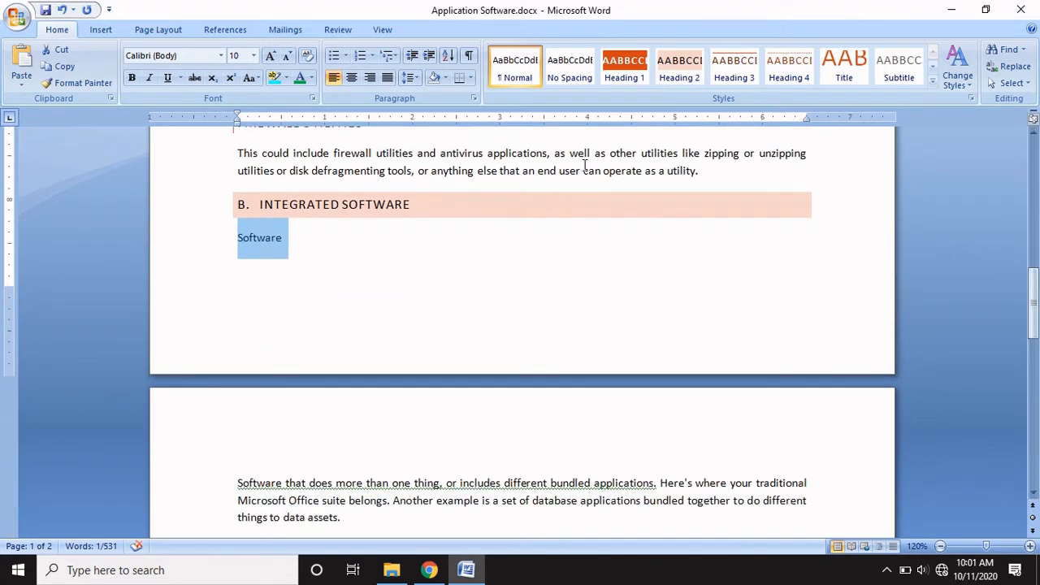
left_click(741, 80)
- Copy 'media platforms' into a new line under the Specific application software heading and apply Heading 3 to it
left_click_drag(1037, 315, 1038, 352)
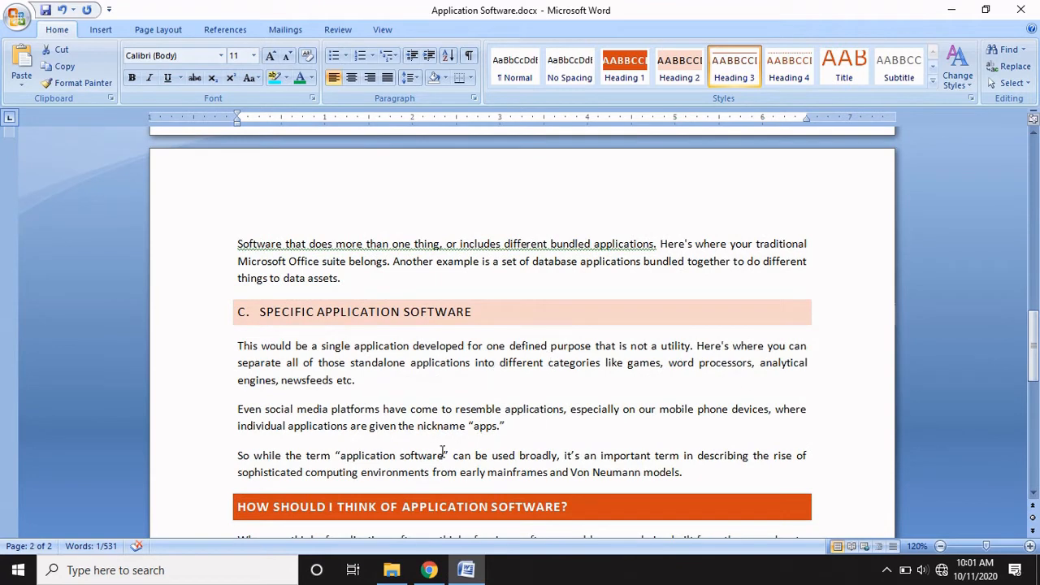
left_click_drag(452, 456, 340, 455)
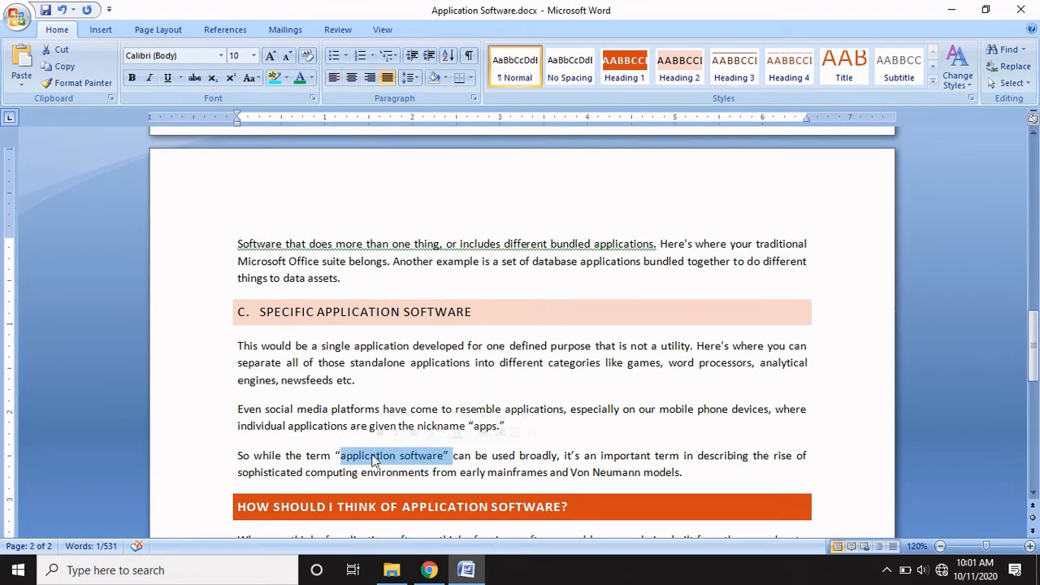
left_click(356, 408)
double_click(356, 409)
left_click_drag(380, 409, 311, 411)
key("ctrl+c")
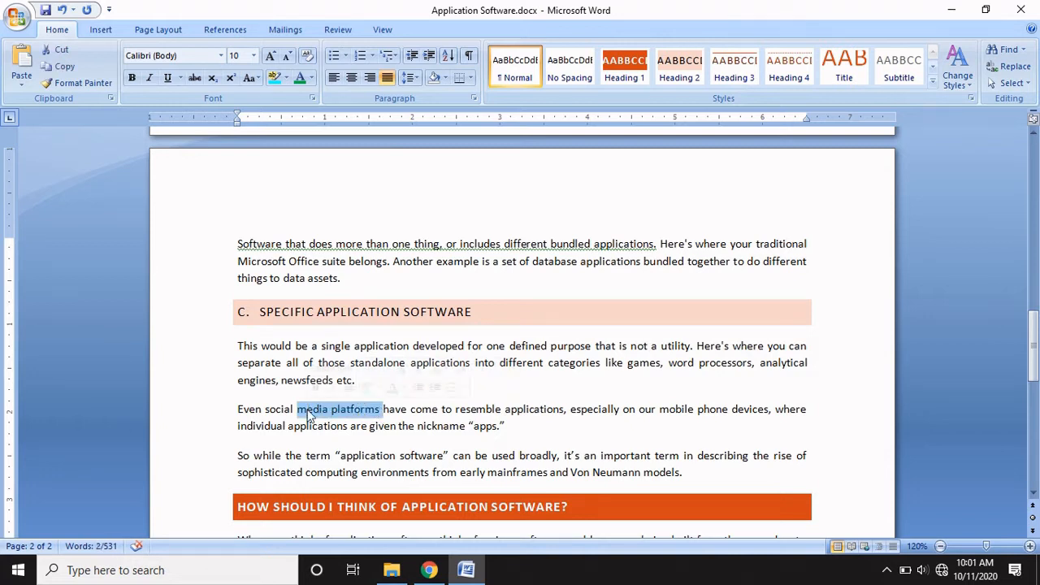
left_click(237, 346)
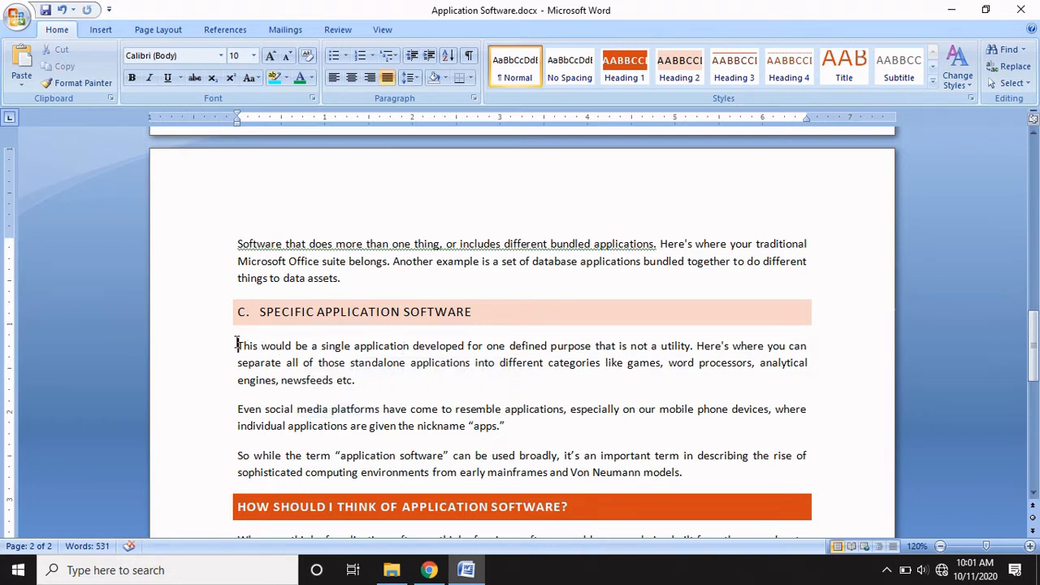
key("ctrl+v")
key("Return")
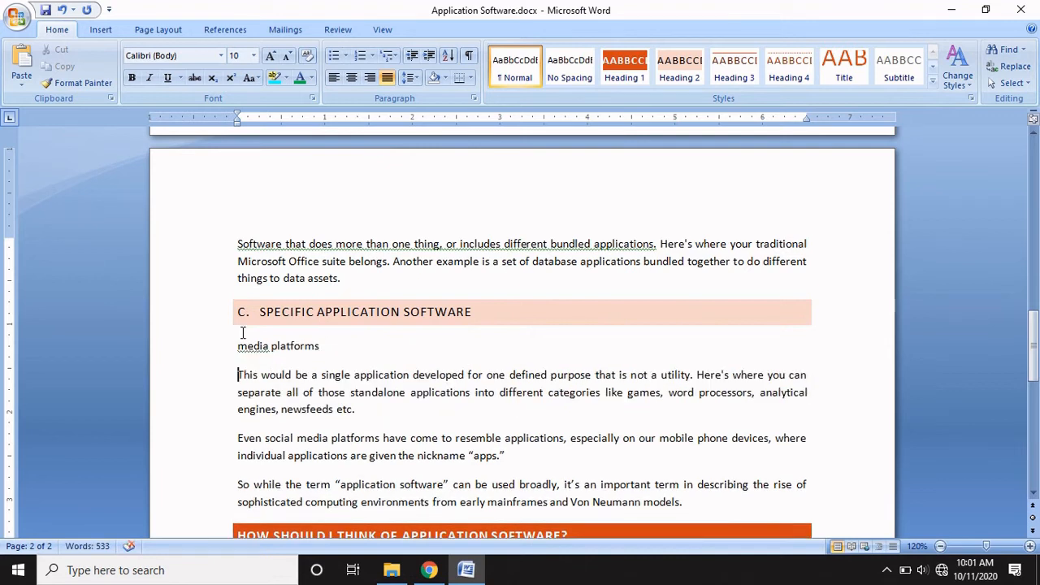
triple_click(258, 346)
left_click(735, 79)
- Insert an Accent Bar 4 page number at the bottom of the pages and close the footer
left_click_drag(1034, 362, 1035, 171)
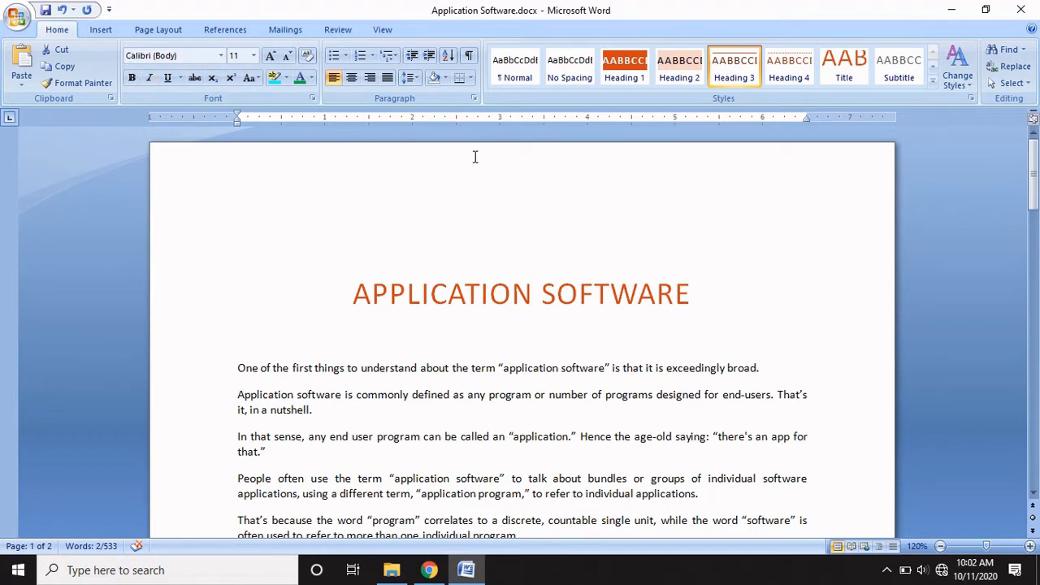
left_click_drag(1034, 201, 1035, 174)
left_click(99, 31)
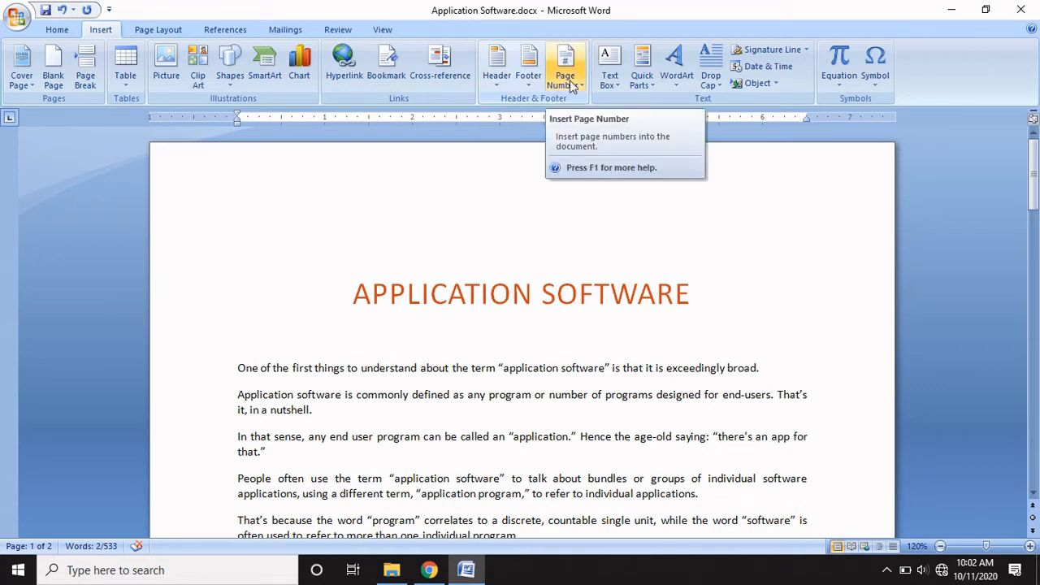
left_click(571, 87)
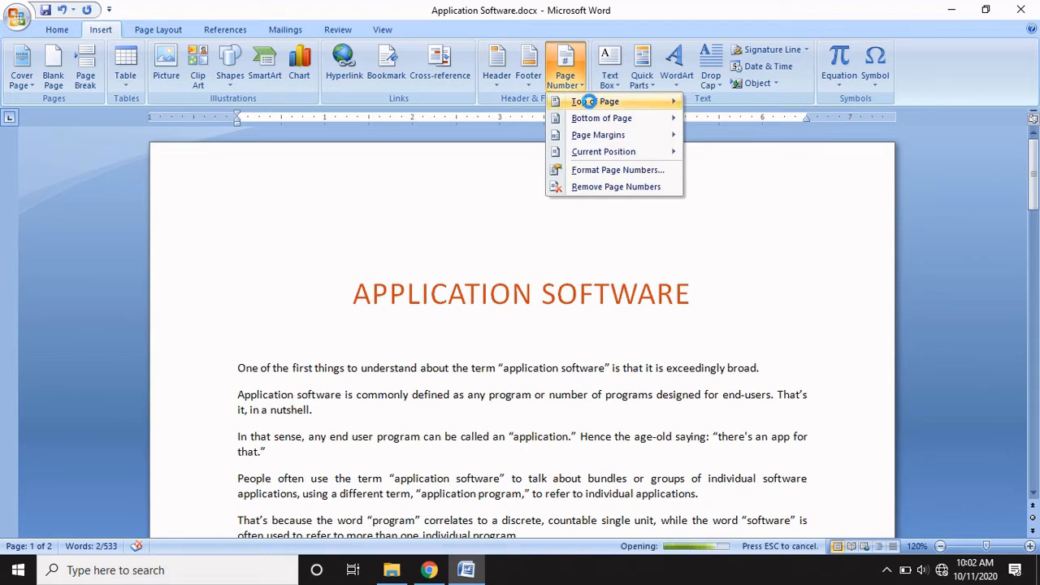
mouse_move(588, 101)
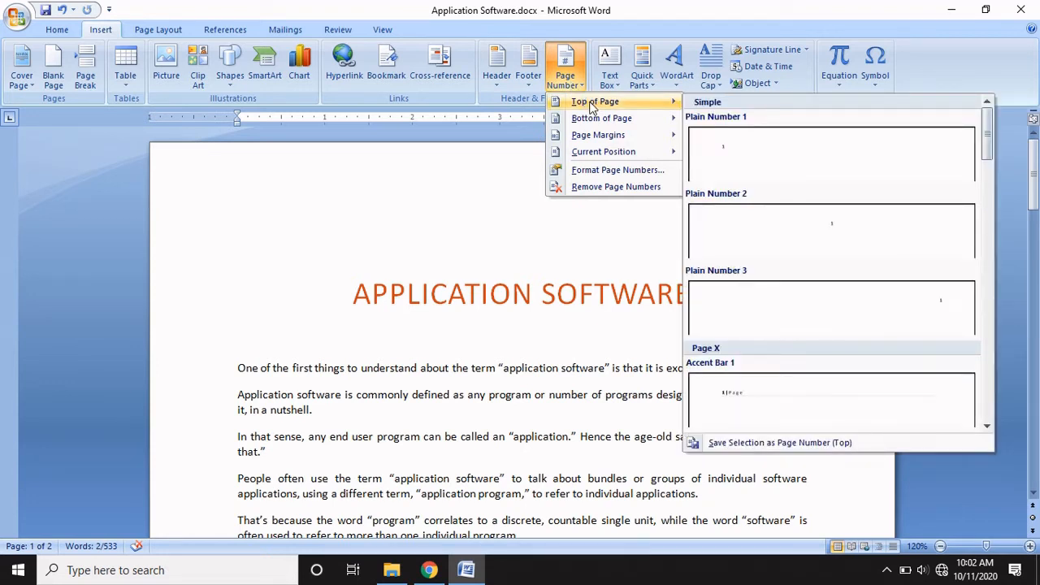
mouse_move(597, 124)
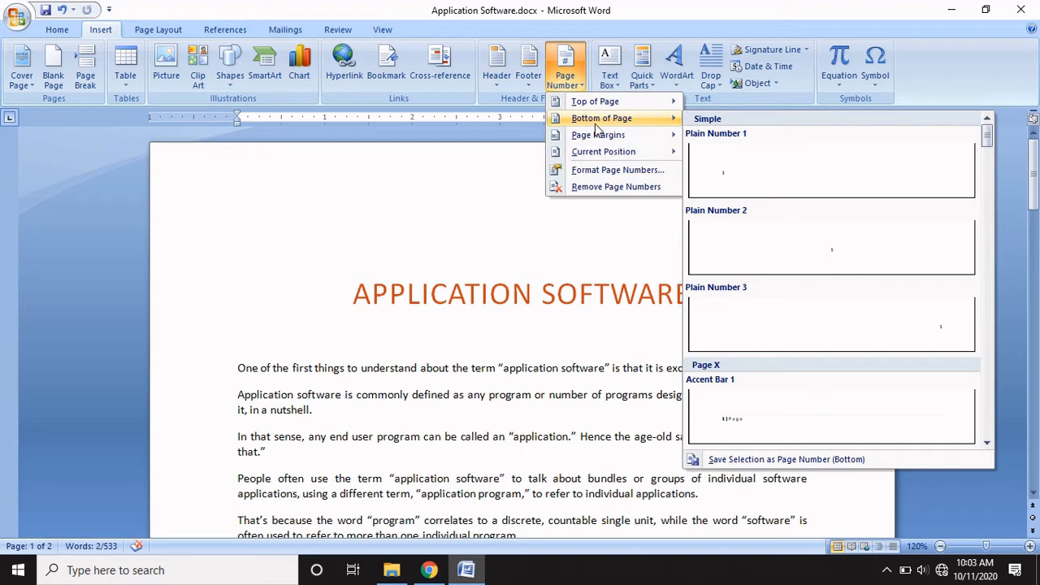
mouse_move(602, 143)
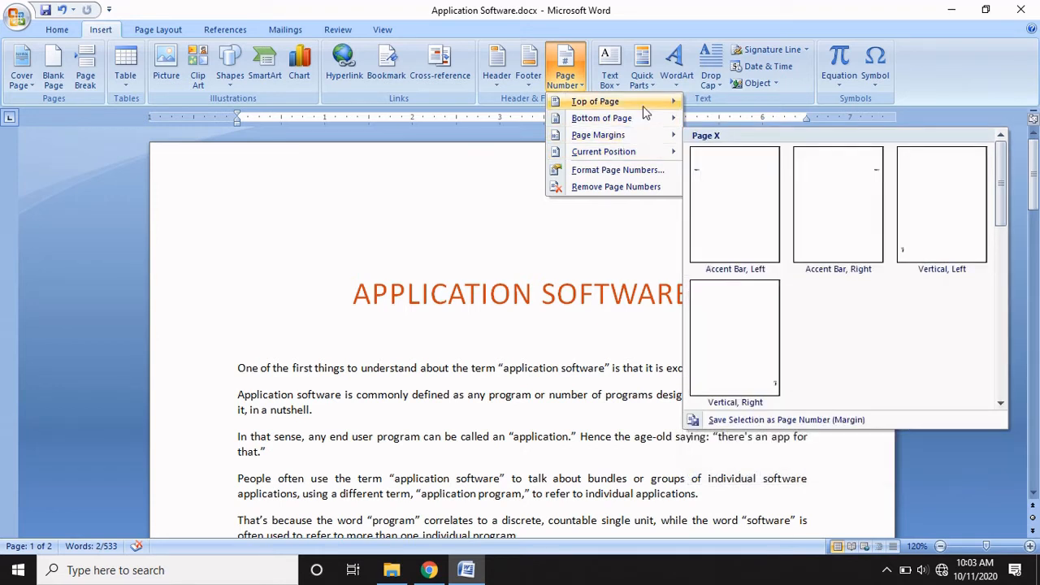
mouse_move(644, 108)
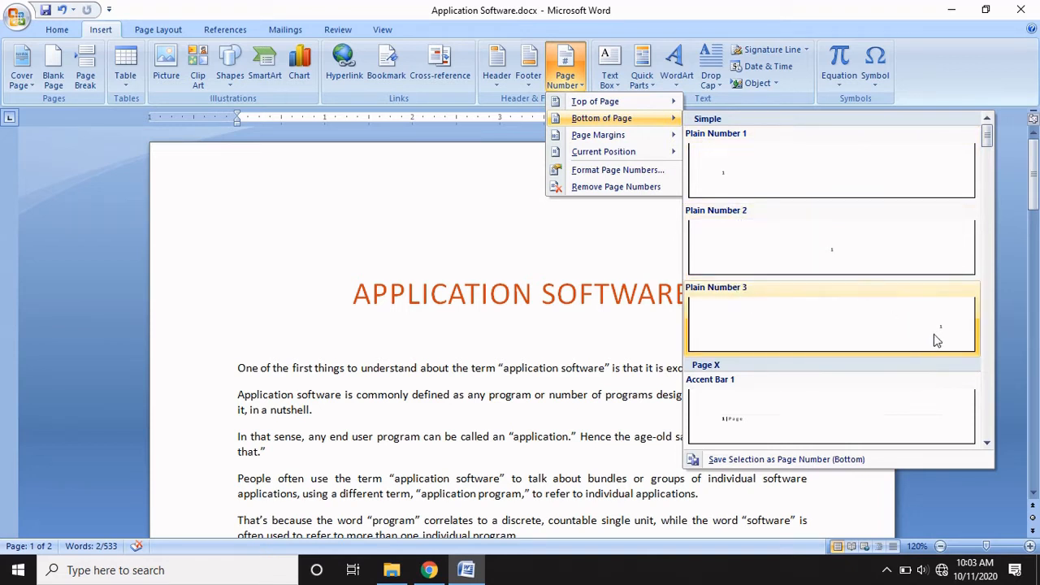
left_click_drag(988, 144, 988, 159)
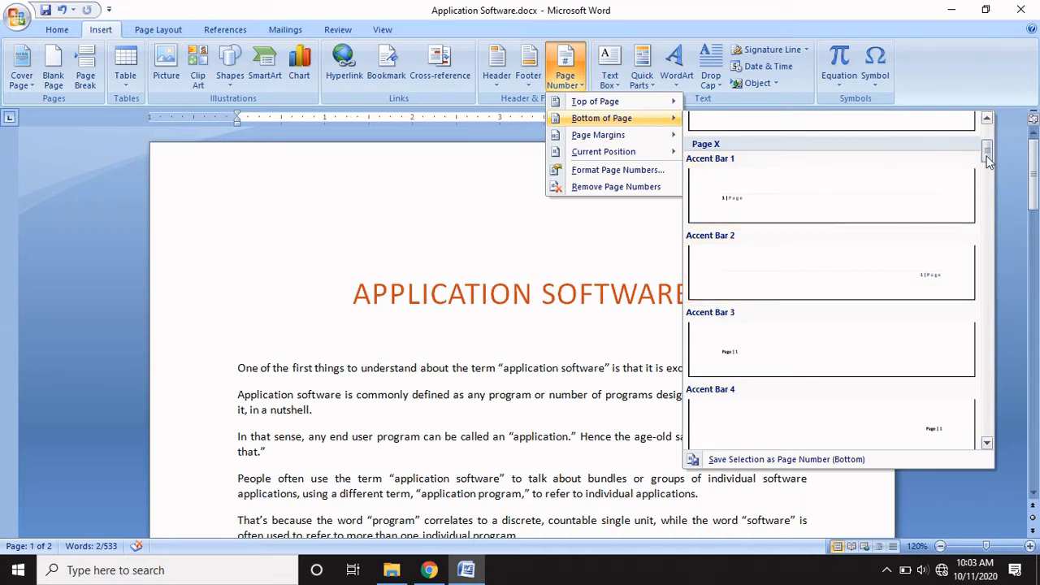
left_click_drag(989, 154, 987, 170)
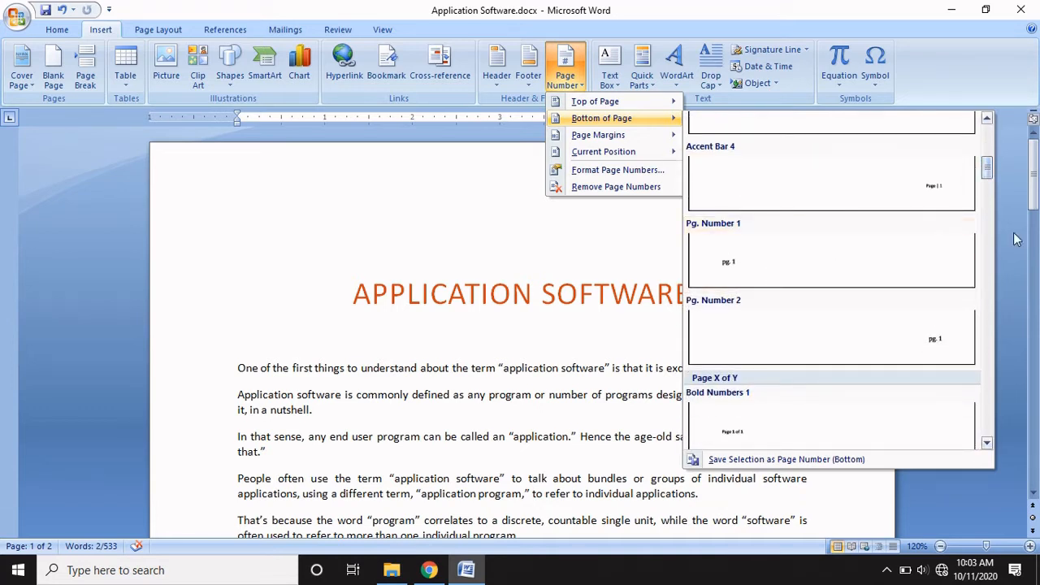
left_click_drag(988, 168, 989, 171)
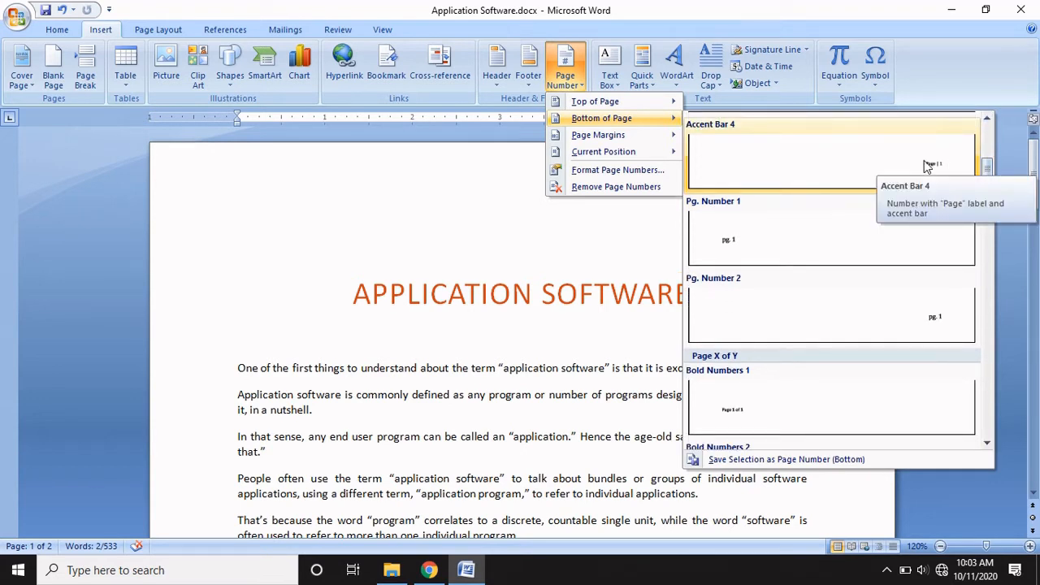
left_click(926, 165)
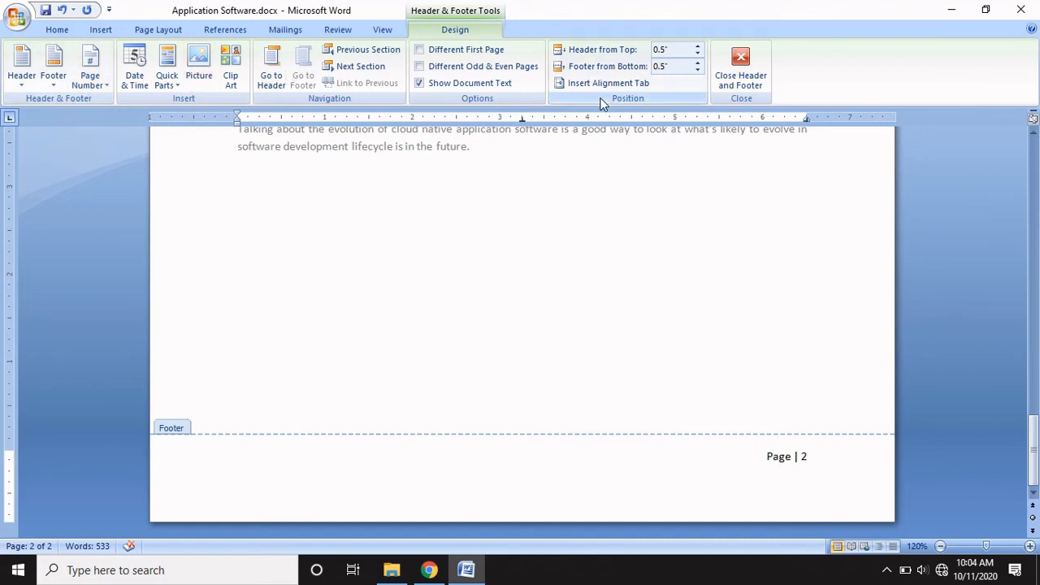
left_click(758, 87)
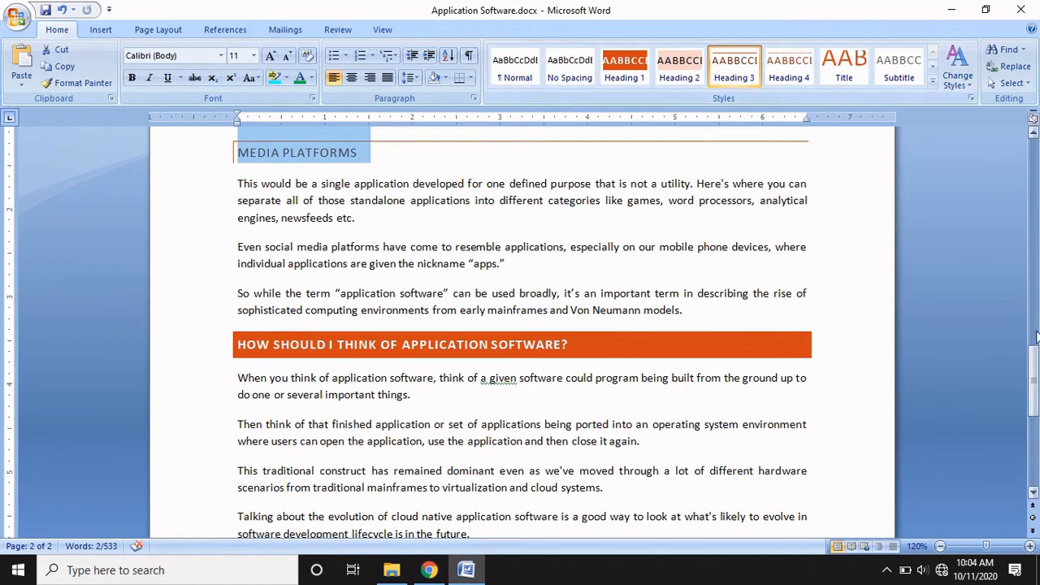
- Add blank lines and a page break after the operating system paragraph so the Fundamental Types heading starts a new page
left_click_drag(1035, 363, 1038, 218)
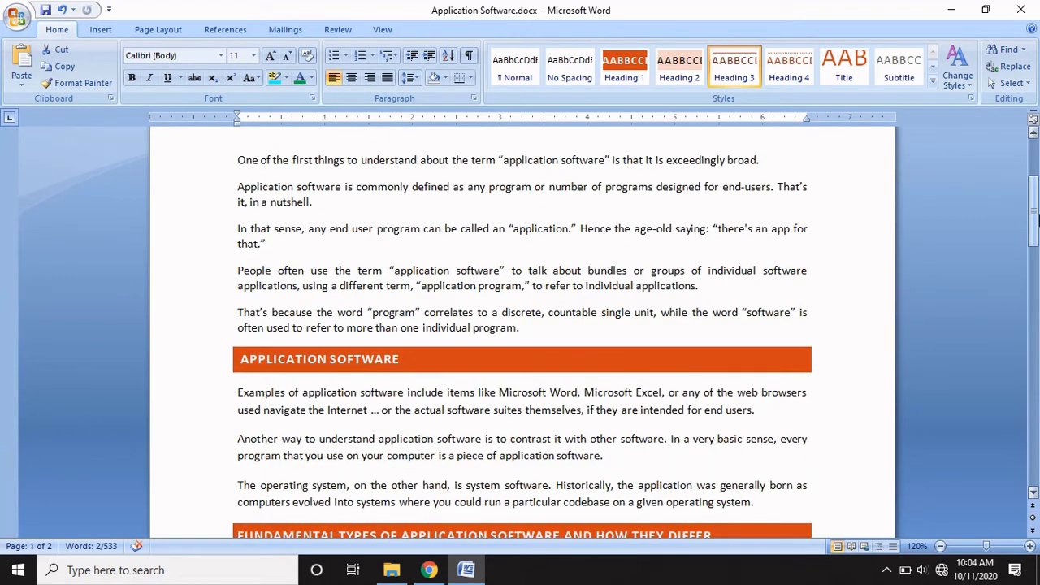
mouse_move(1038, 218)
left_mouse_down()
mouse_move(1037, 198)
mouse_move(1038, 233)
left_mouse_up()
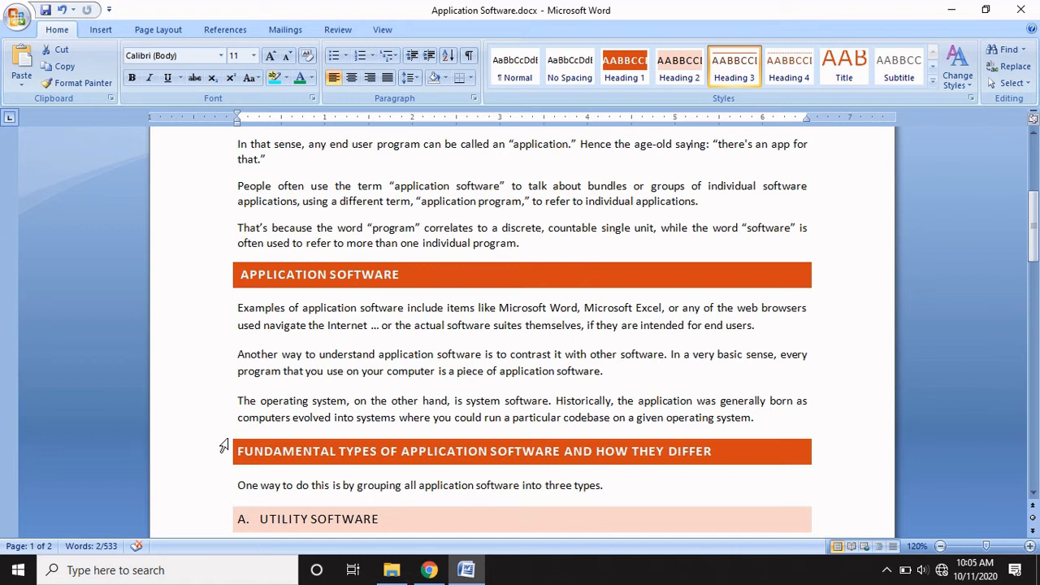
left_click(785, 419)
left_click_drag(1035, 244, 1034, 276)
key("Return")
key("Return")
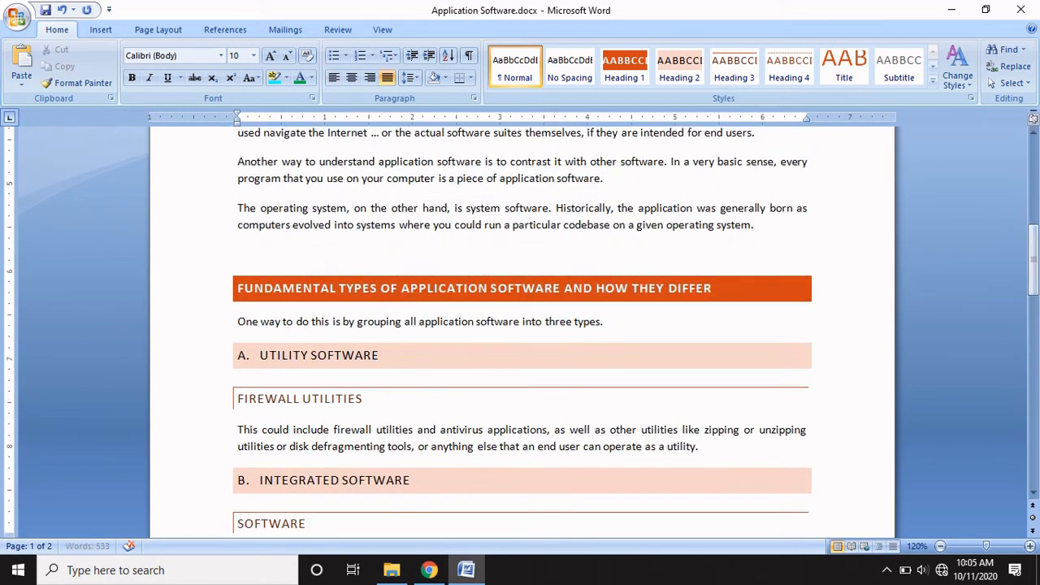
key("Return")
key("Return")
key("Return")
key("ctrl+Return")
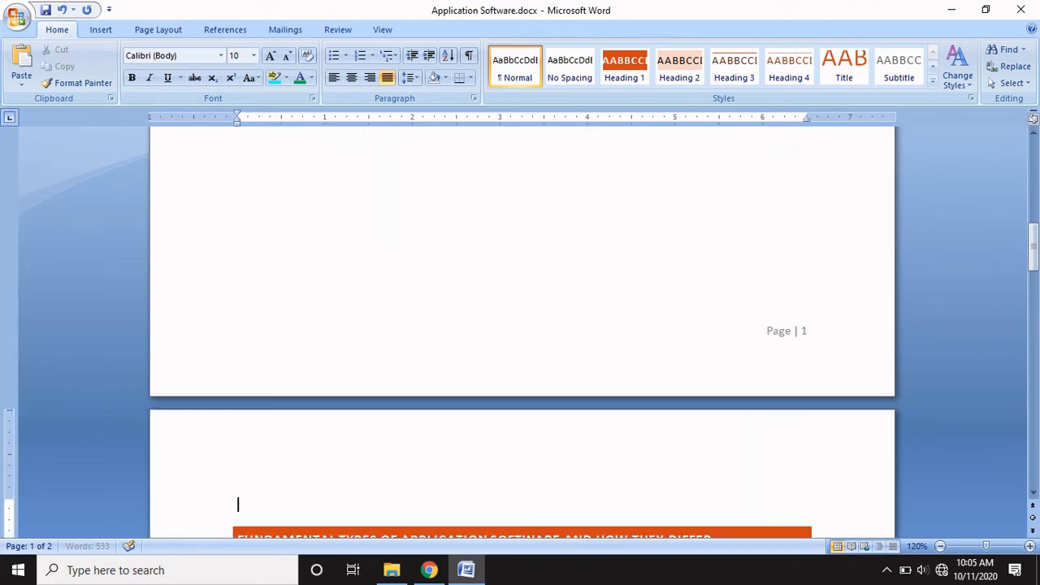
left_click_drag(1037, 276, 1037, 352)
left_click(233, 330)
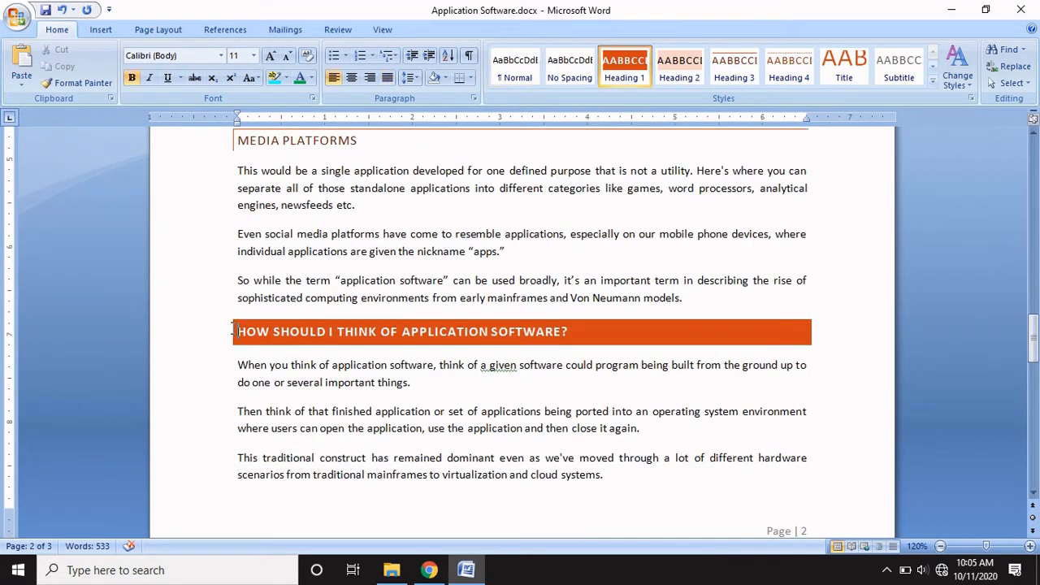
key("Return")
key("Return")
key("Return")
key("Return")
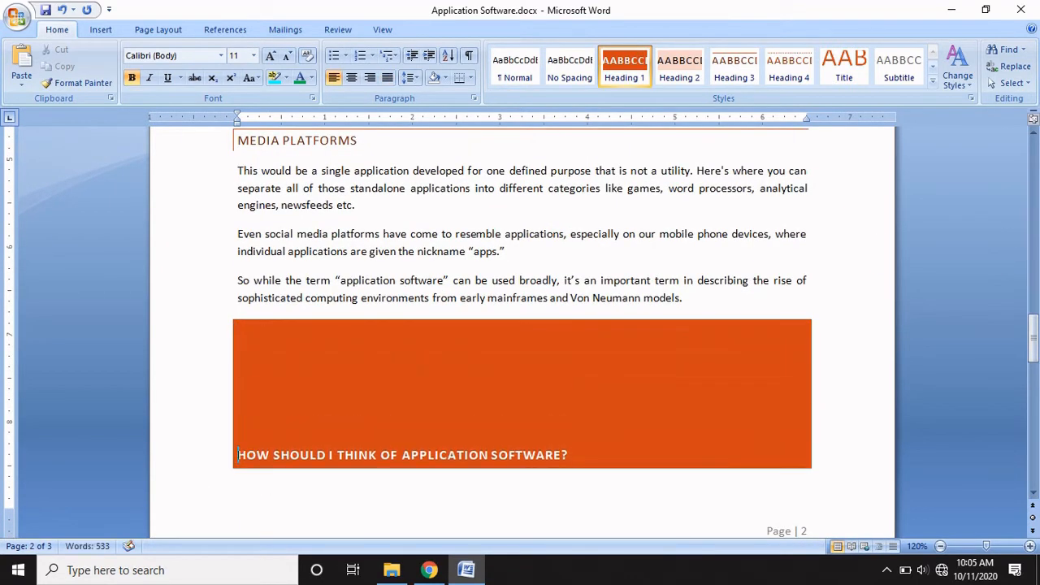
key("BackSpace")
key("BackSpace")
key("BackSpace")
key("BackSpace")
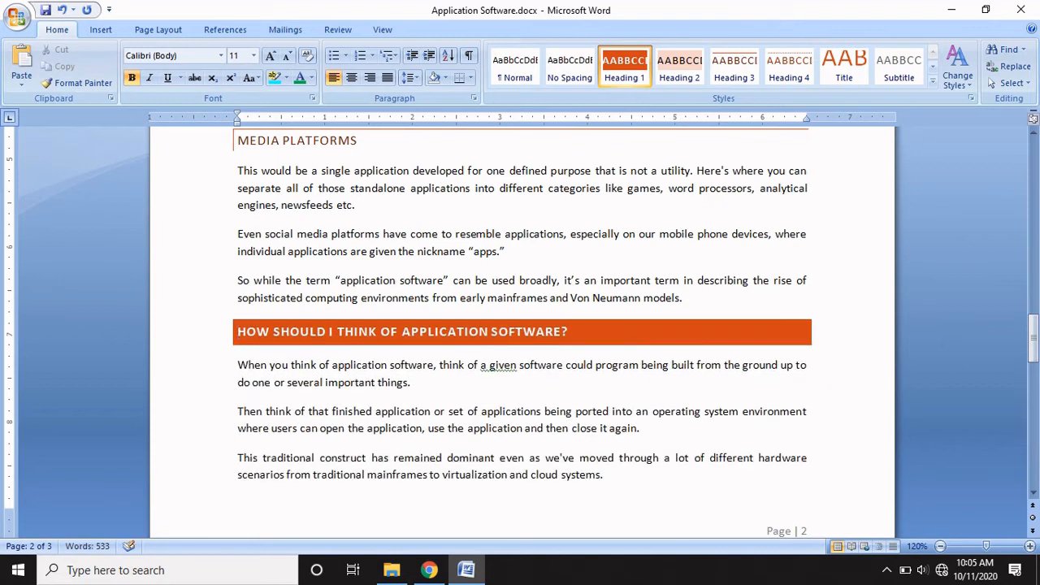
- Add blank lines after the Von Neumann paragraph to push the How Should I Think heading to the next page
left_click(701, 303)
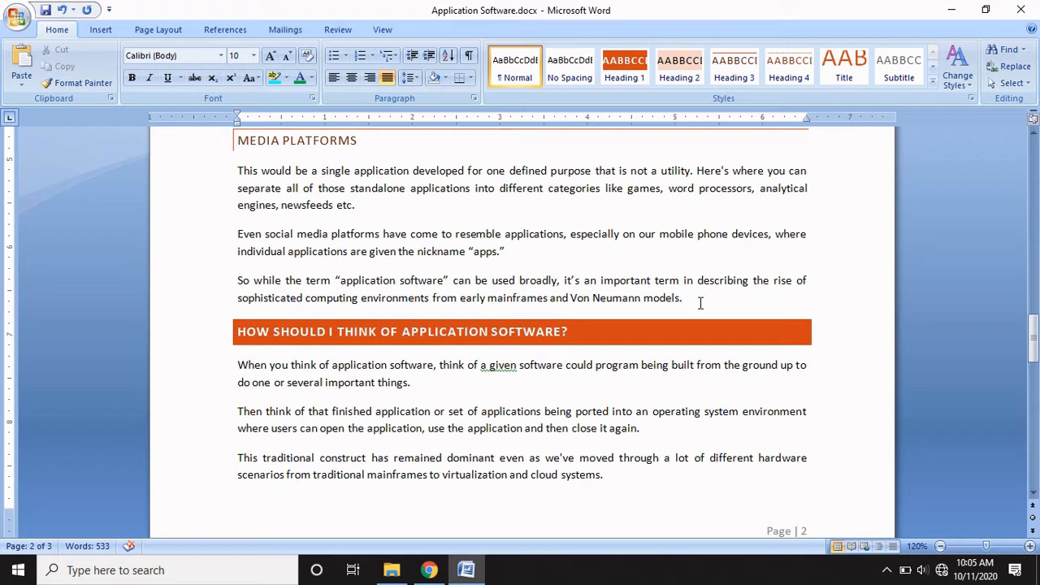
key("Return")
key("Return")
key("Return")
key("Return")
key("Return")
key("Return")
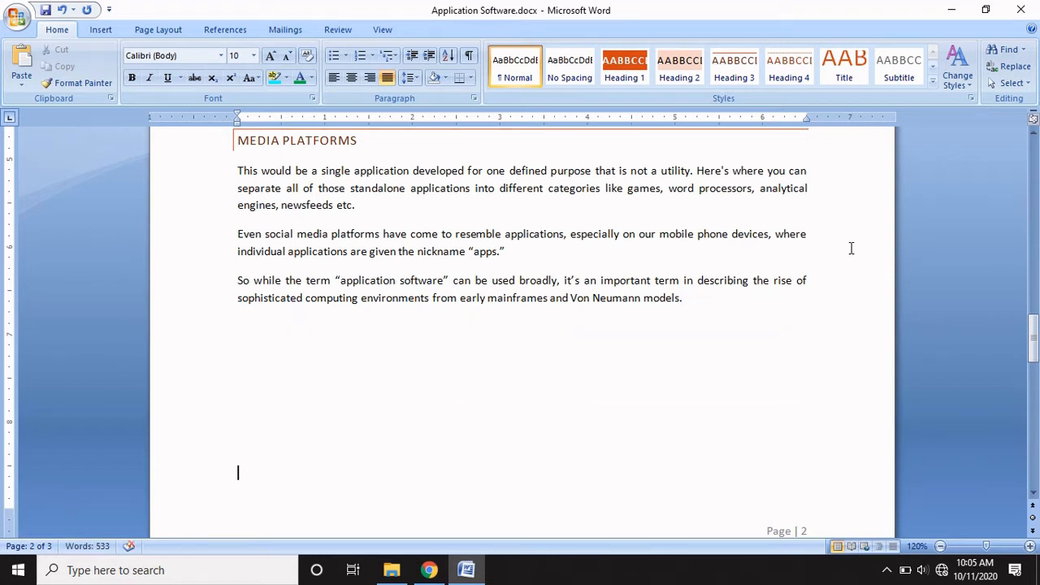
- Save the document
left_click_drag(1035, 350, 1038, 161)
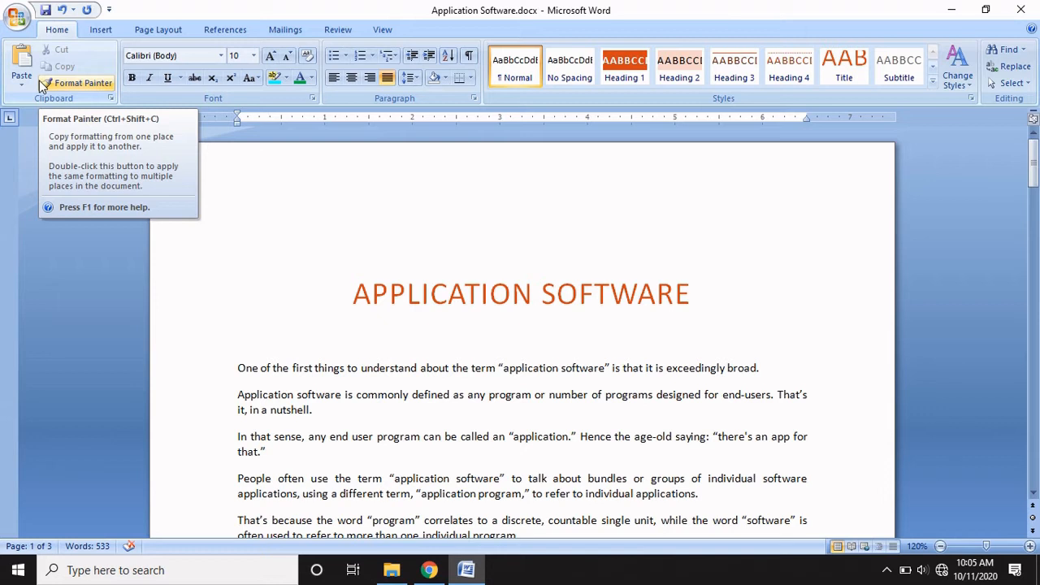
left_click(46, 13)
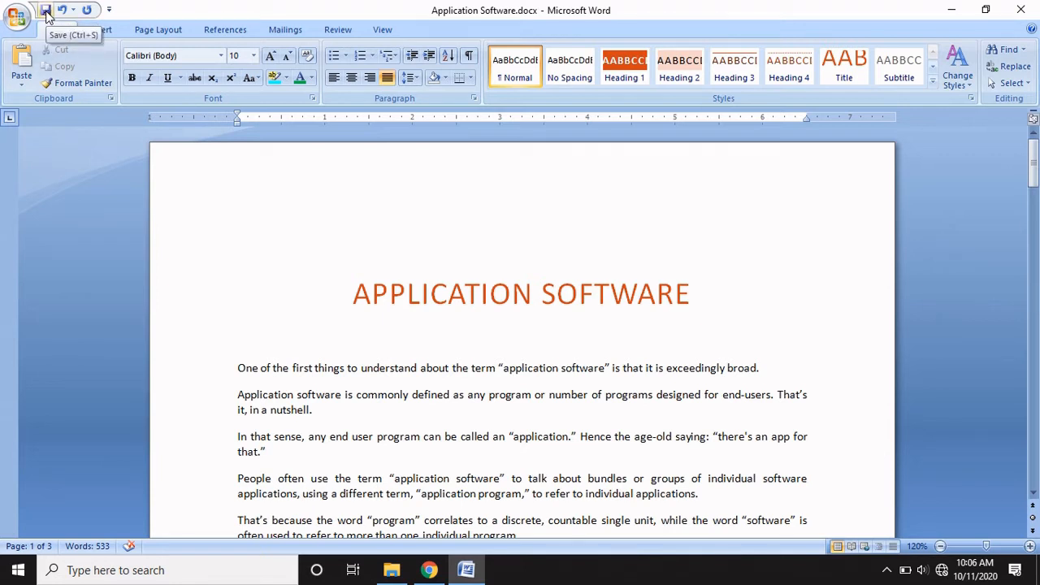
left_click(46, 13)
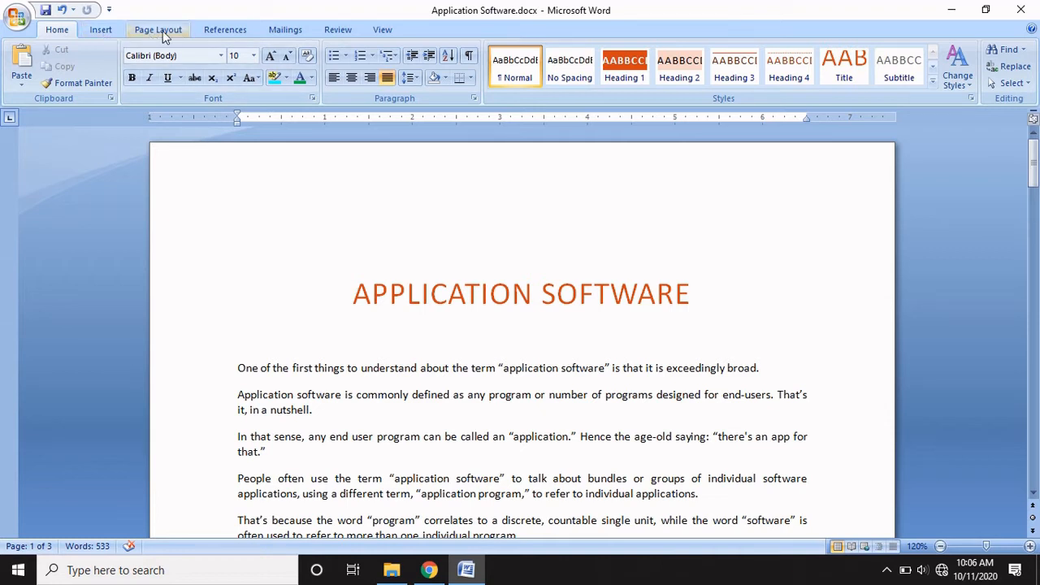
left_click(219, 30)
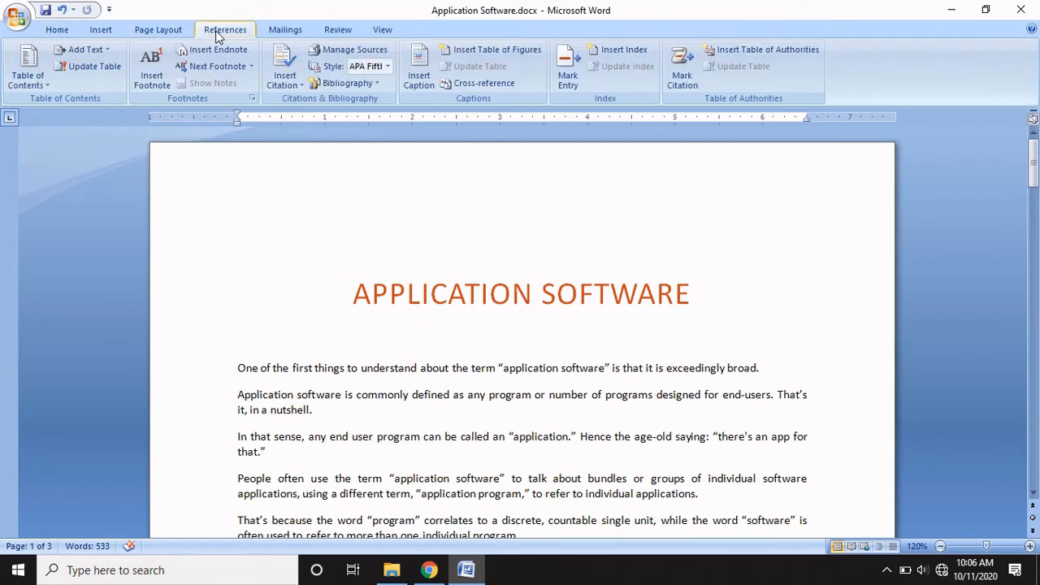
left_click(32, 84)
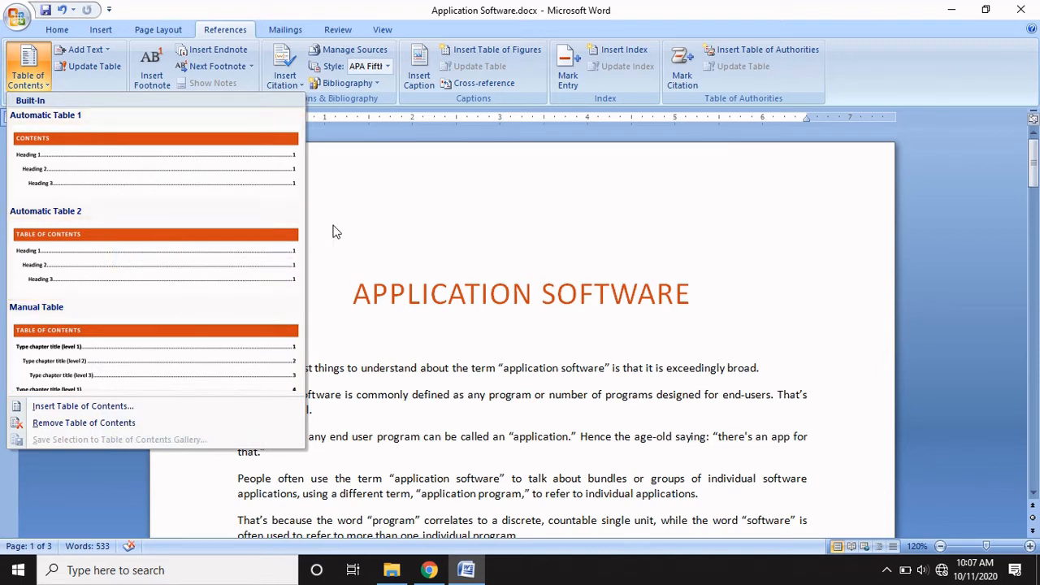
left_click(358, 261)
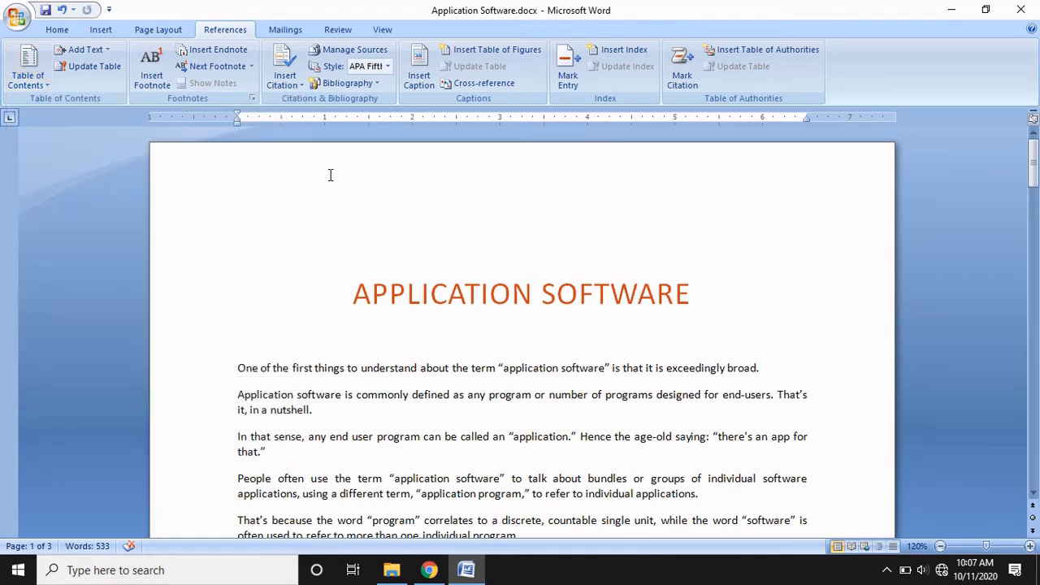
- Insert a blank page before the Application Software title and place the cursor on it
left_click(340, 291)
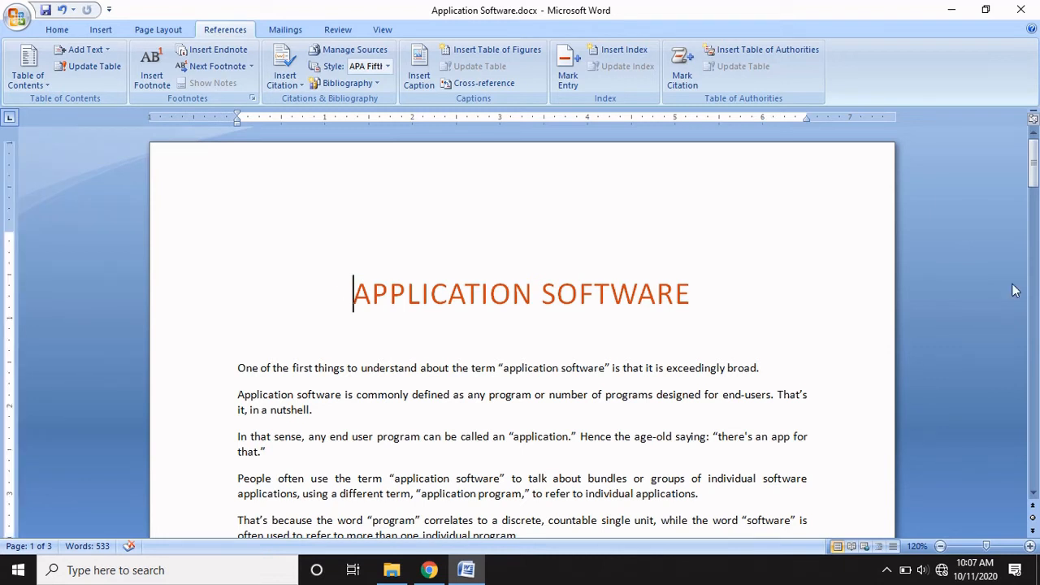
left_click_drag(359, 300, 377, 300)
left_click(347, 305)
left_click_drag(355, 299, 372, 299)
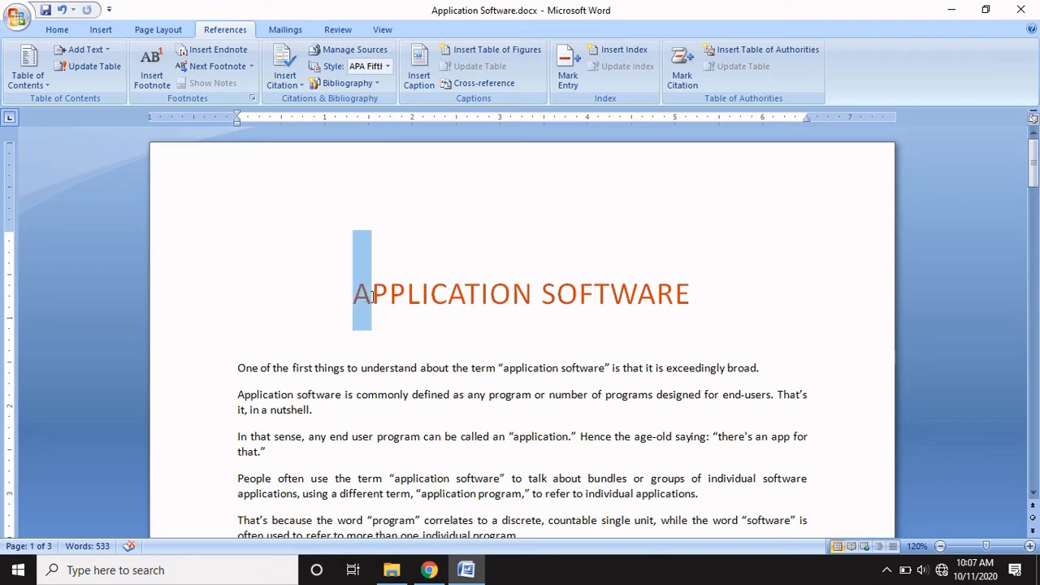
left_click(351, 298)
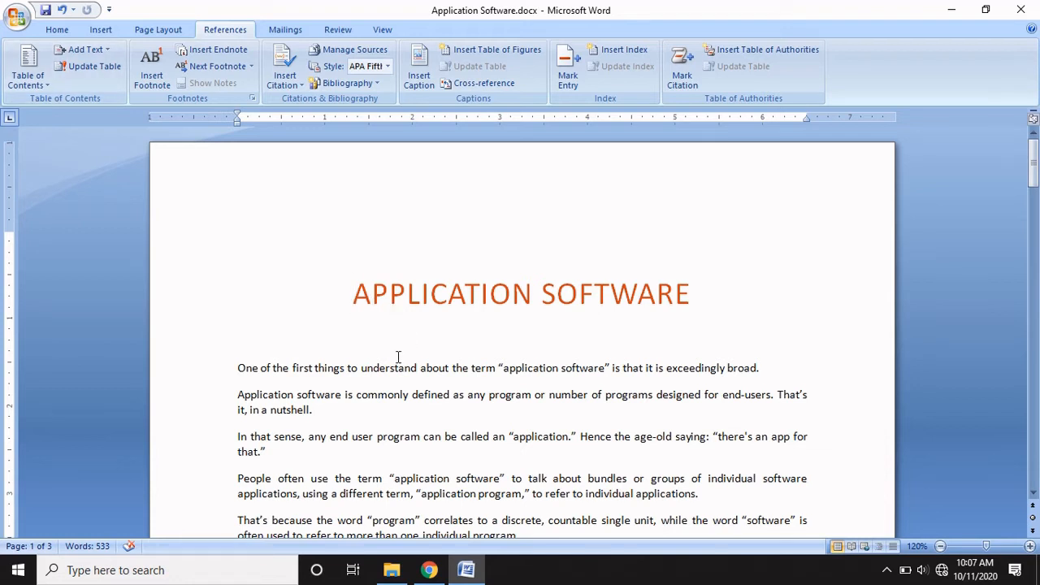
left_click_drag(1032, 191, 1034, 232)
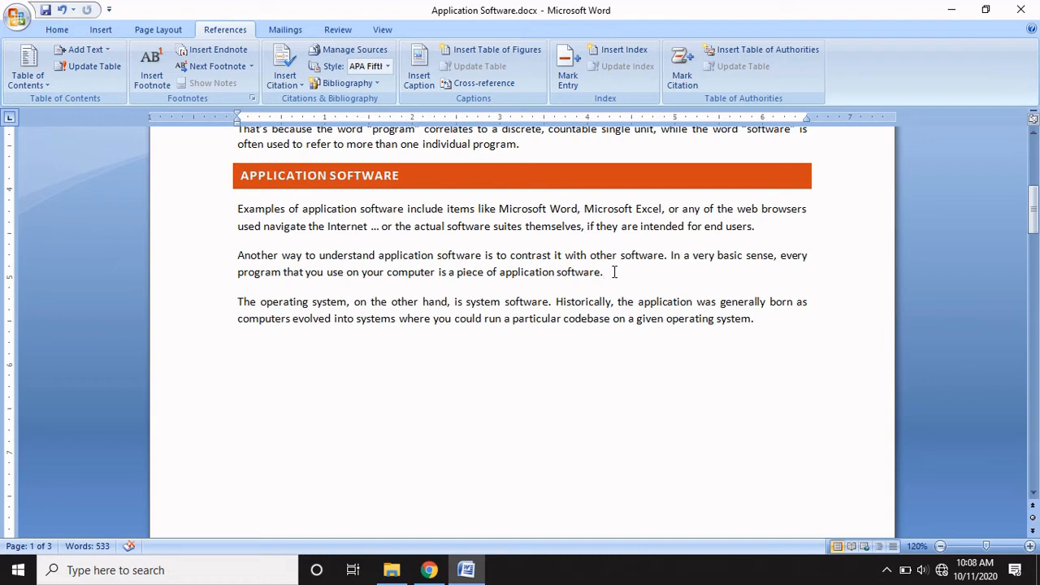
left_click_drag(1033, 213, 1036, 151)
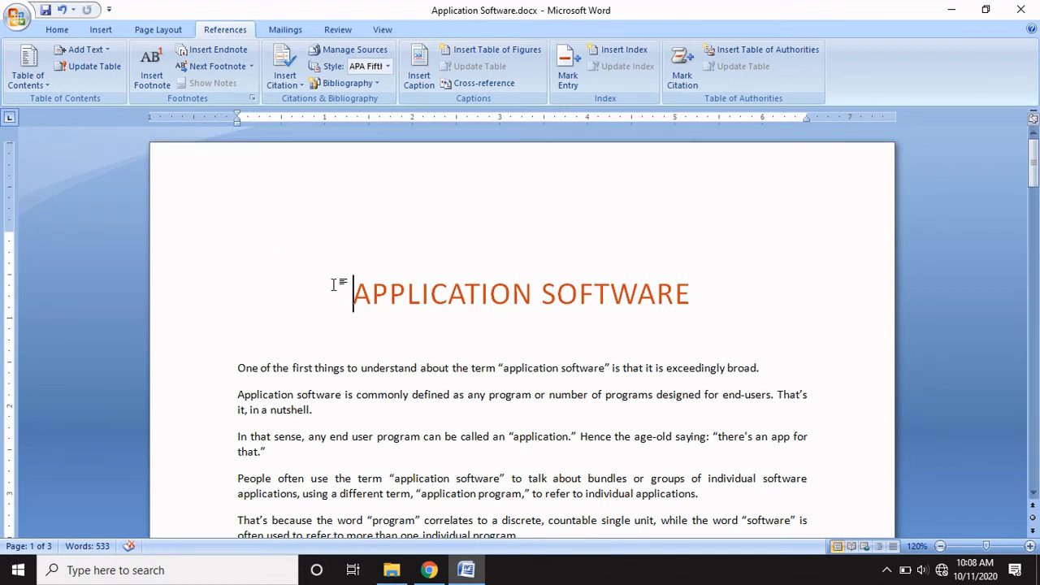
left_click(105, 30)
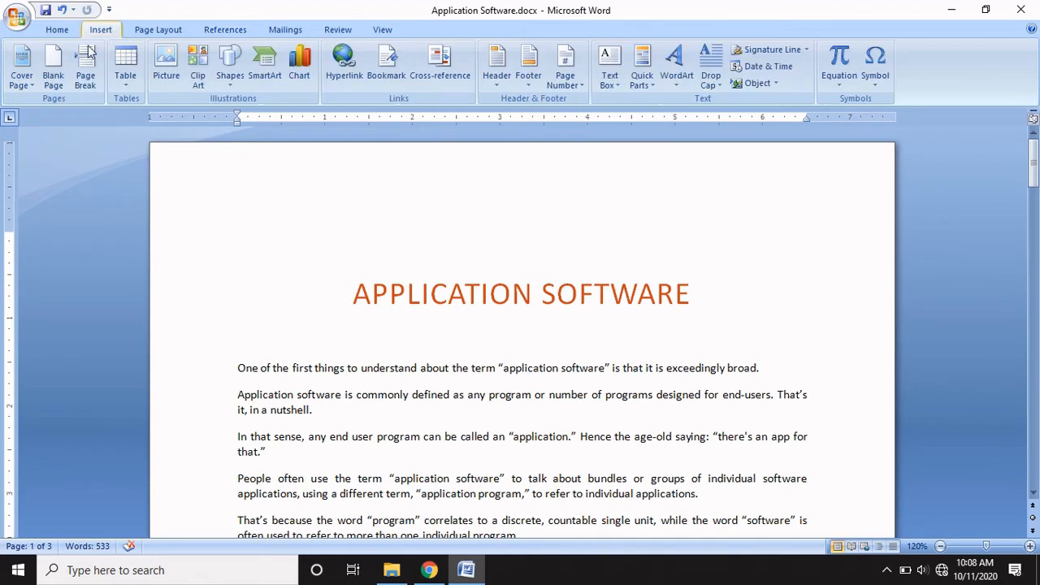
left_click(59, 88)
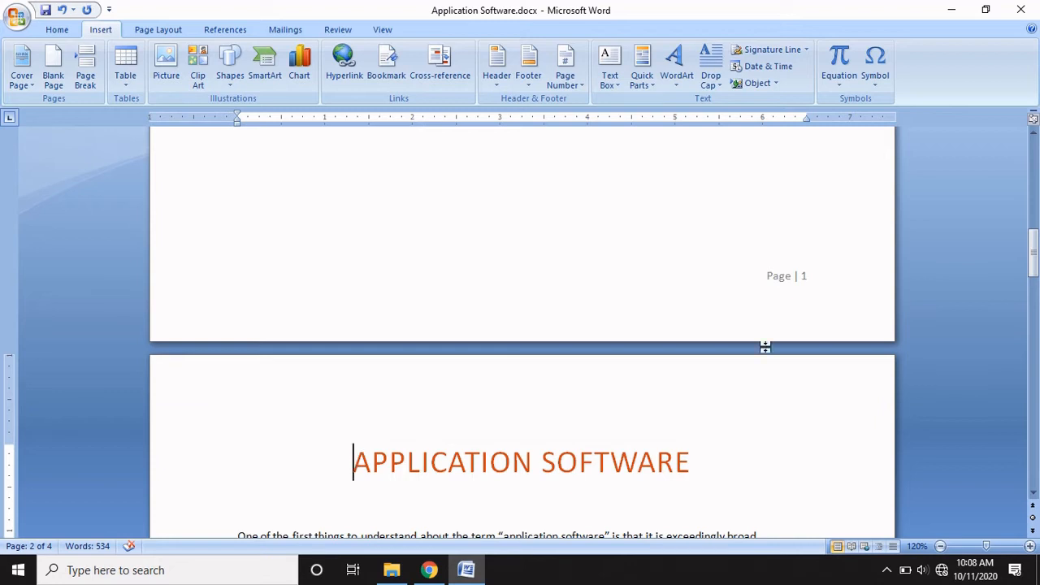
left_click_drag(1034, 254, 1035, 158)
left_click(416, 246)
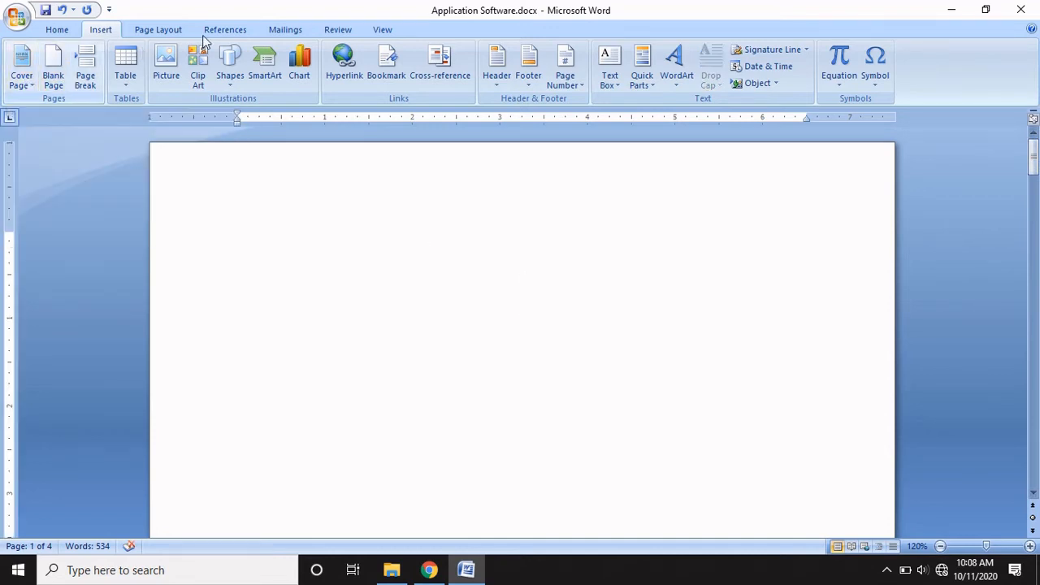
- Insert an Automatic Table 1 table of contents on the blank first page
left_click(232, 34)
left_click(35, 79)
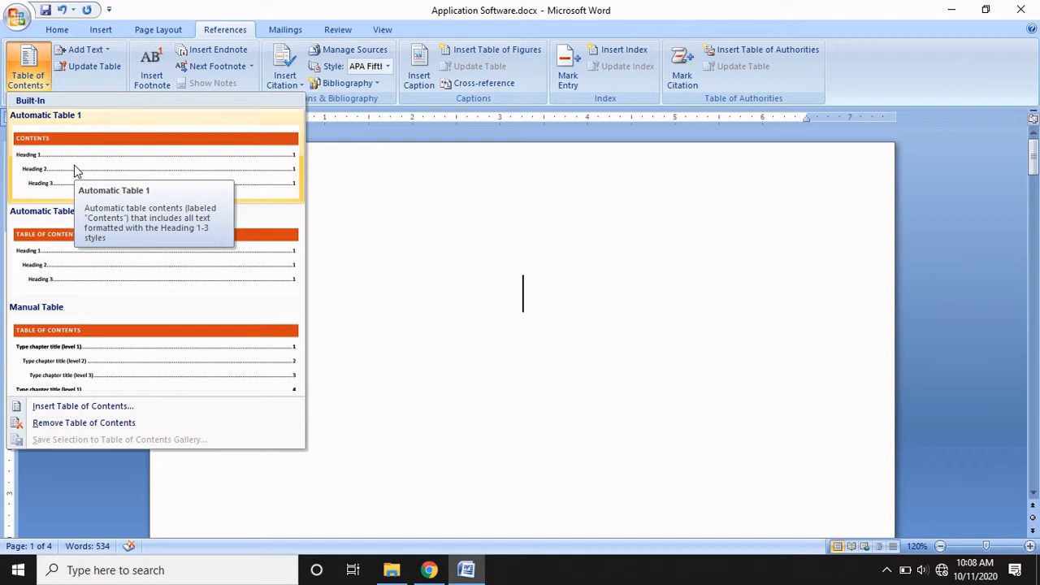
left_click(74, 170)
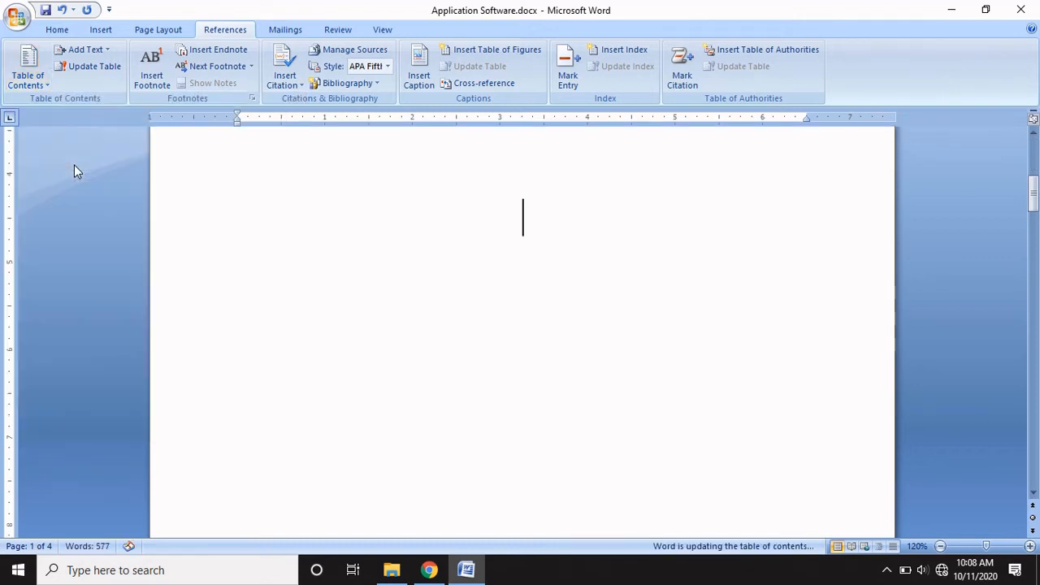
- Examine the entries and page numbers of the inserted table of contents
left_click_drag(1032, 194, 1037, 92)
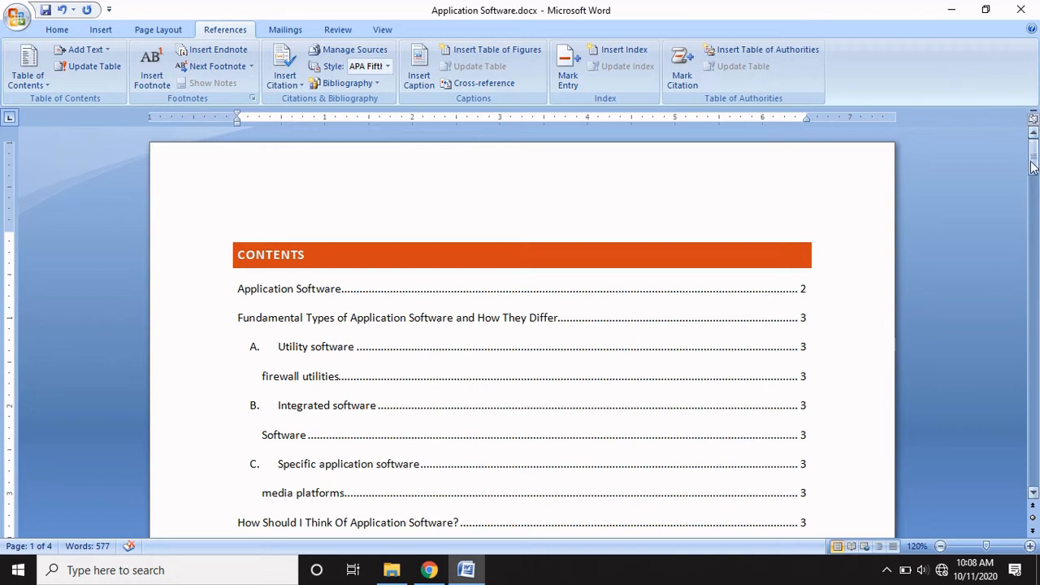
left_click_drag(1036, 168, 1037, 167)
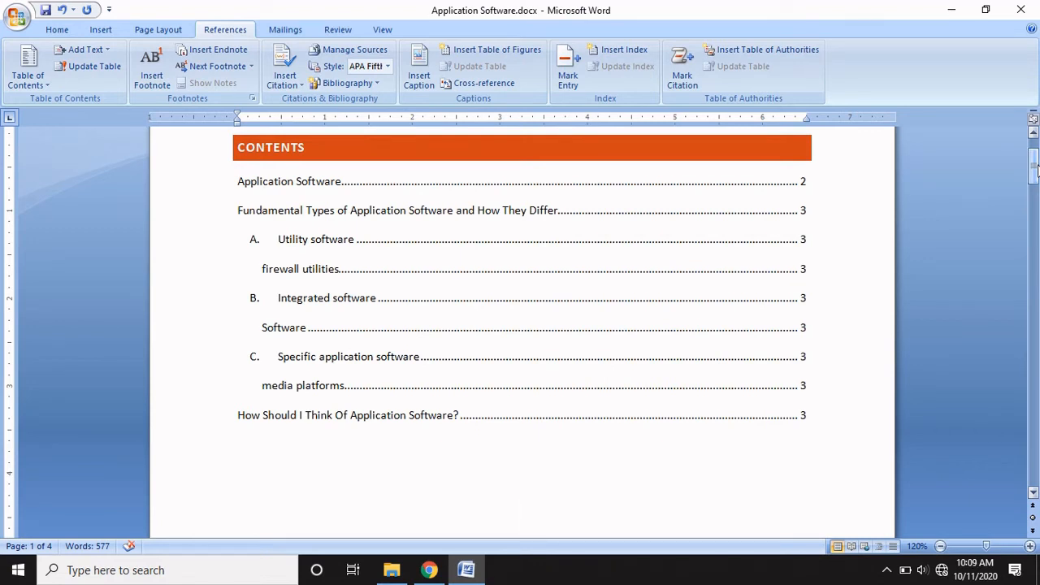
left_click(635, 188)
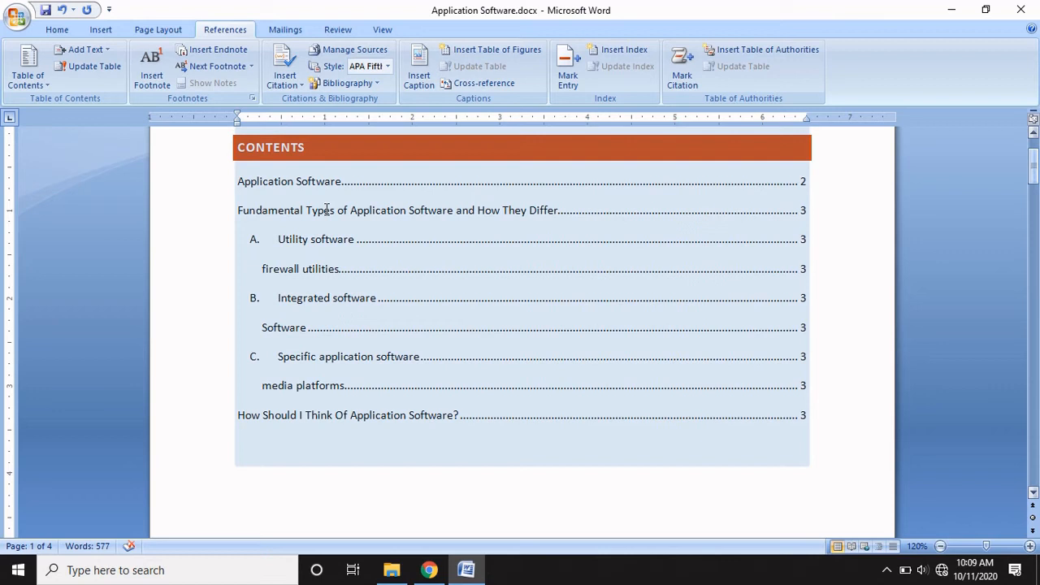
left_click(306, 274)
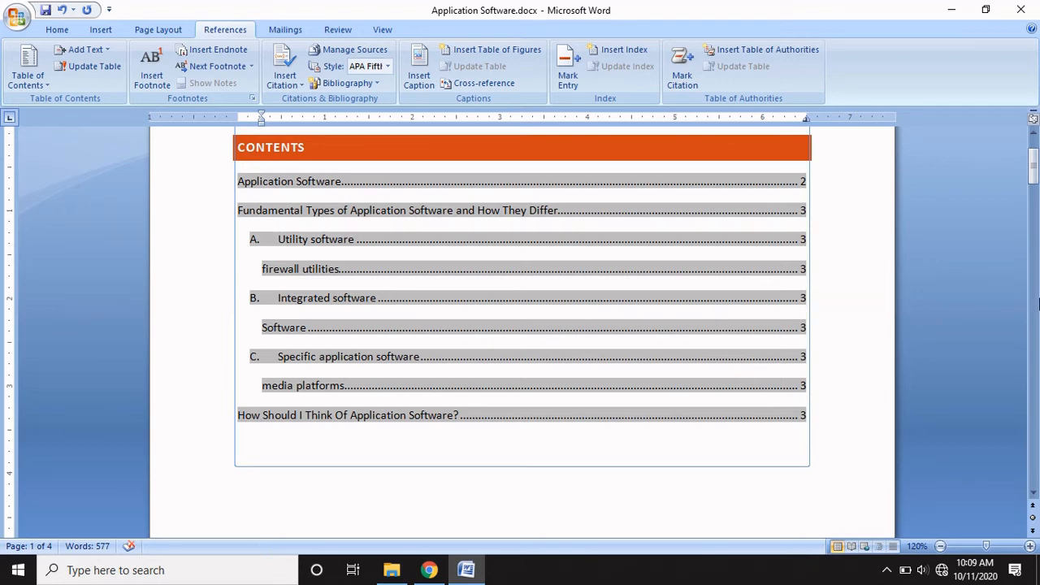
scroll(437, 319, "up", 2)
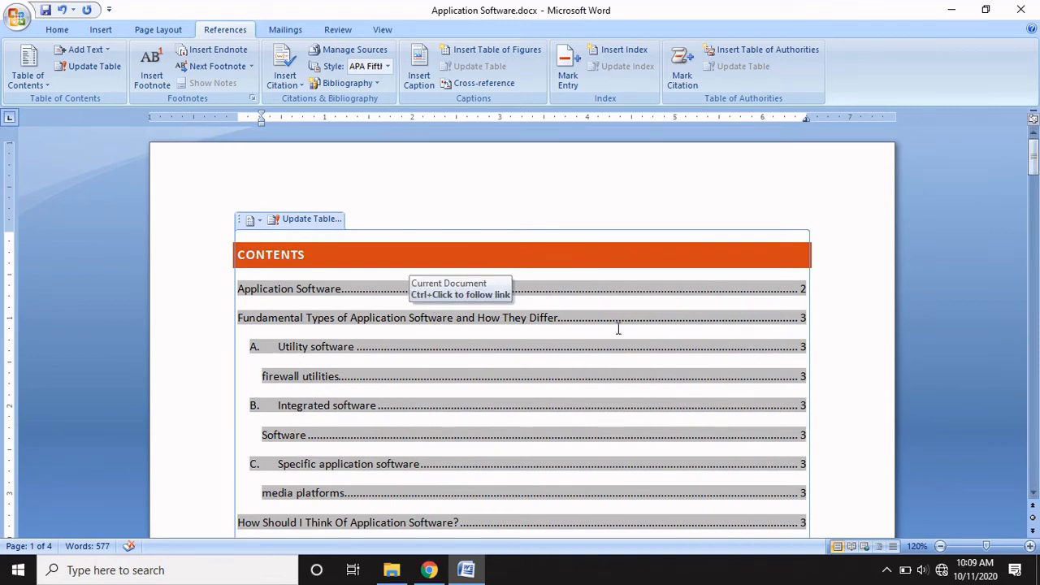
left_click(758, 179)
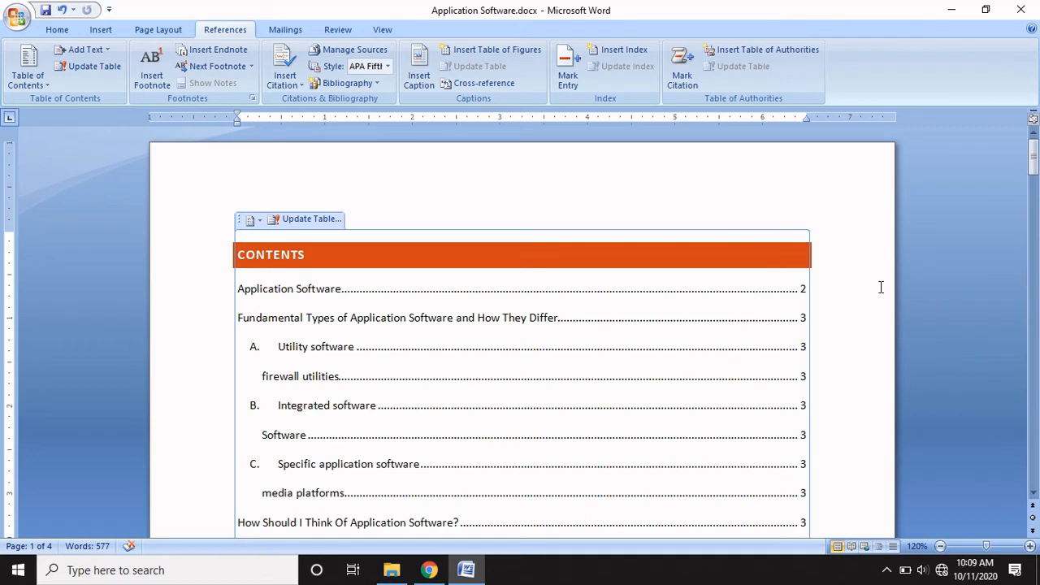
mouse_move(1034, 155)
left_mouse_down()
mouse_move(1034, 185)
mouse_move(1034, 166)
left_mouse_up()
right_click(798, 444)
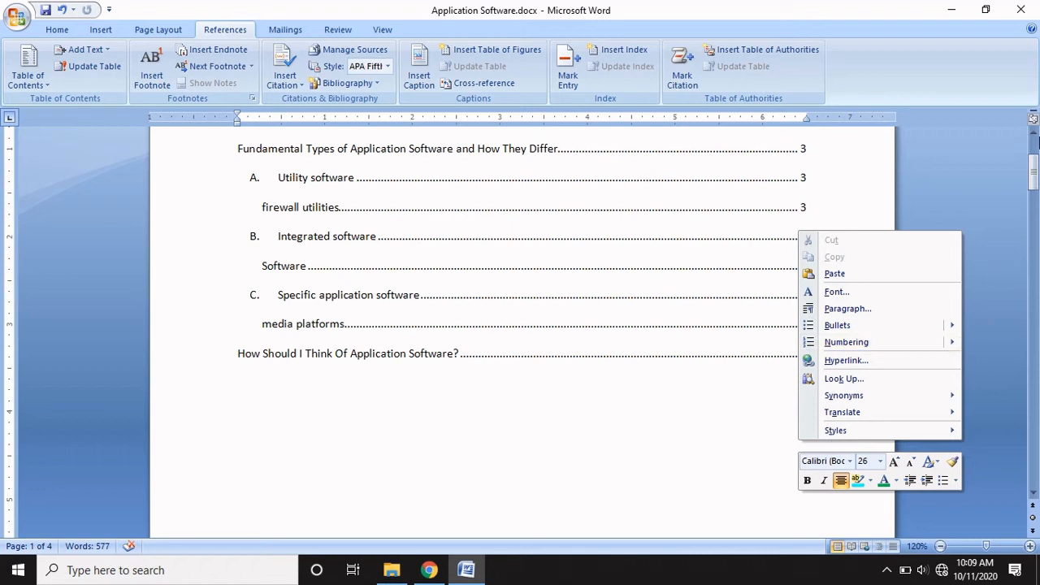
left_click_drag(1033, 160, 1037, 149)
left_click(850, 447)
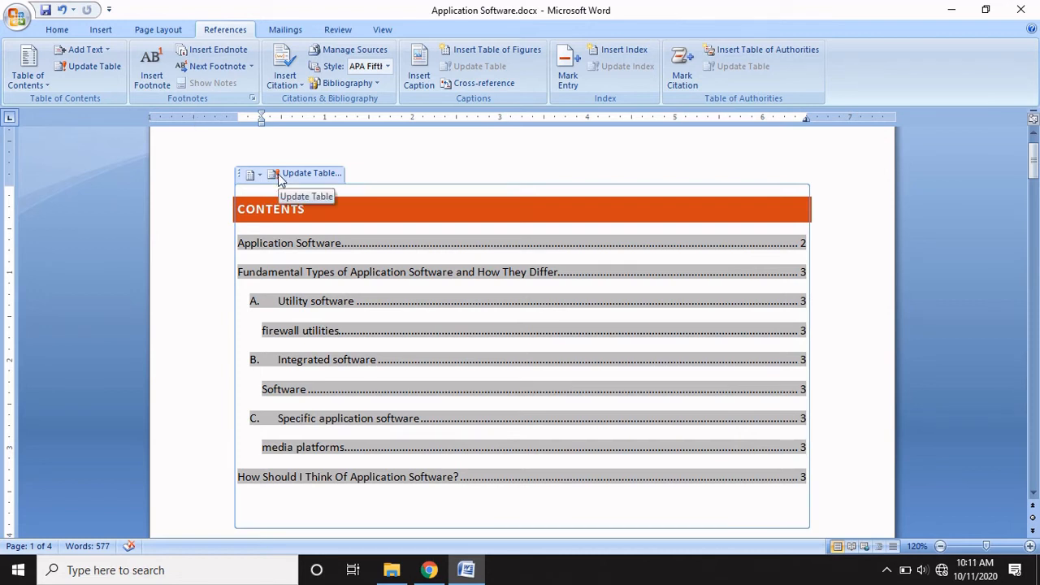
left_click(28, 75)
left_click(112, 294)
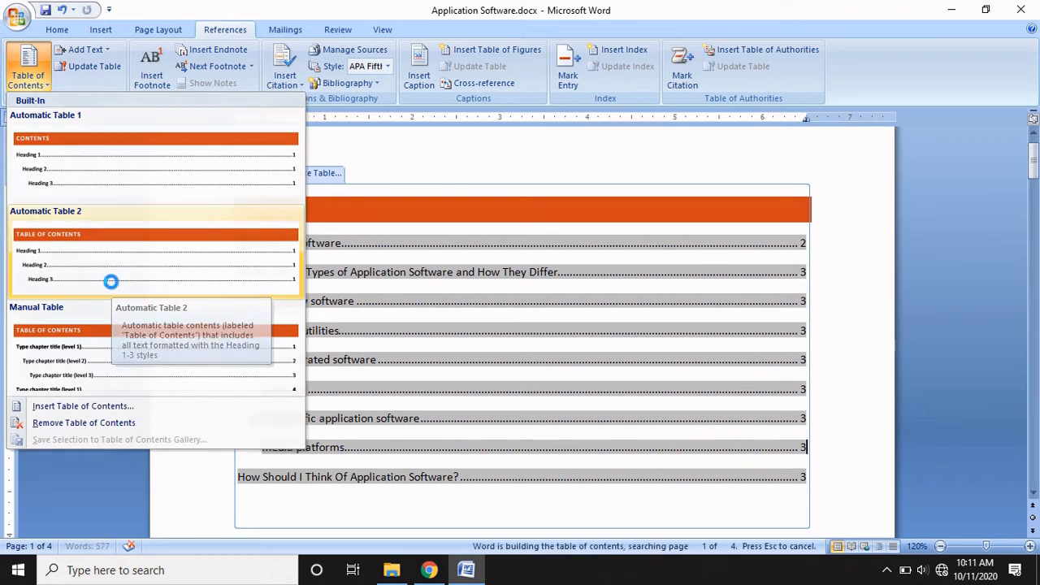
left_click_drag(1035, 195, 1034, 171)
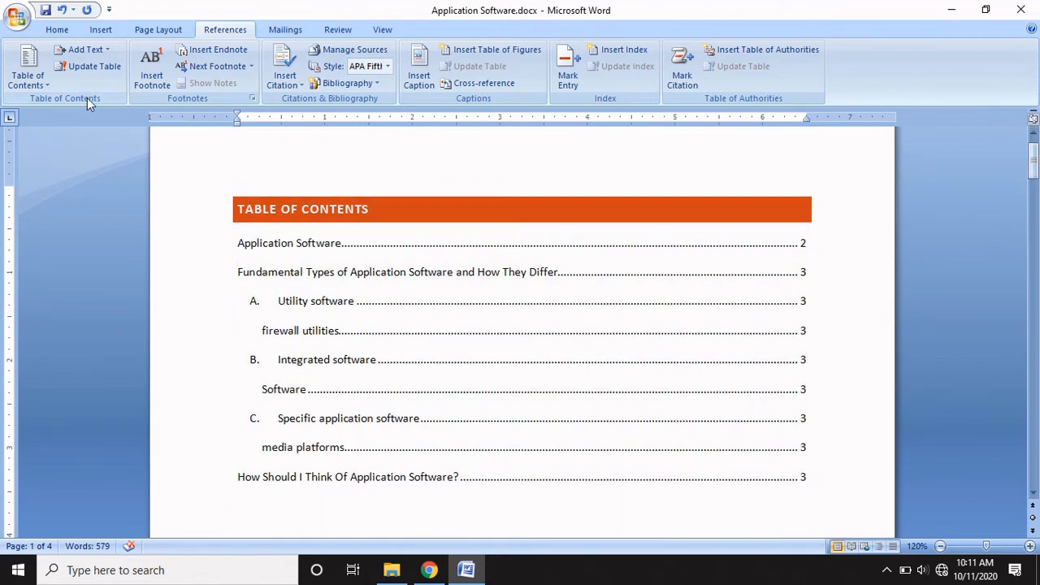
left_click(28, 72)
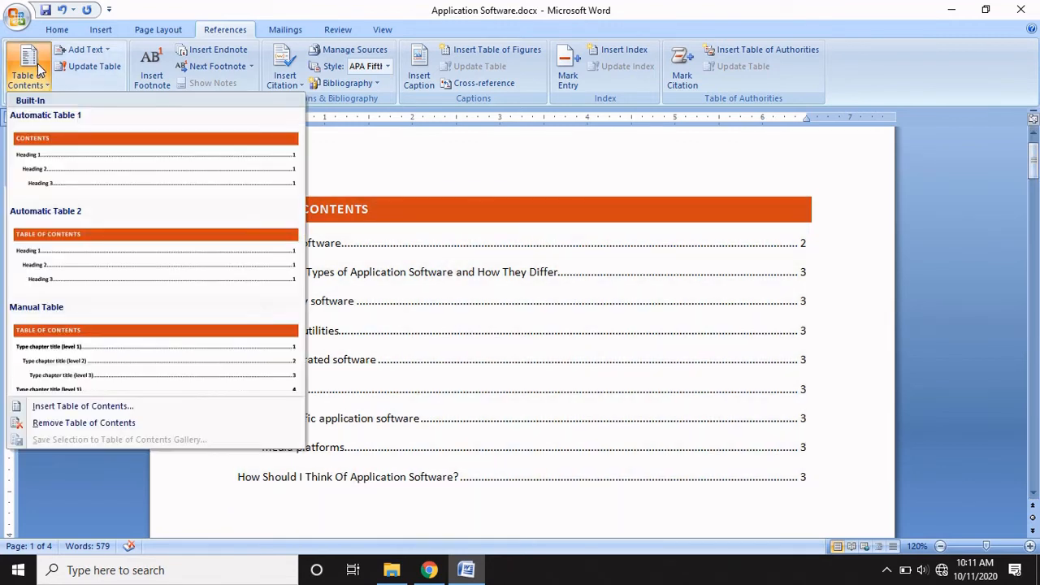
left_click(112, 378)
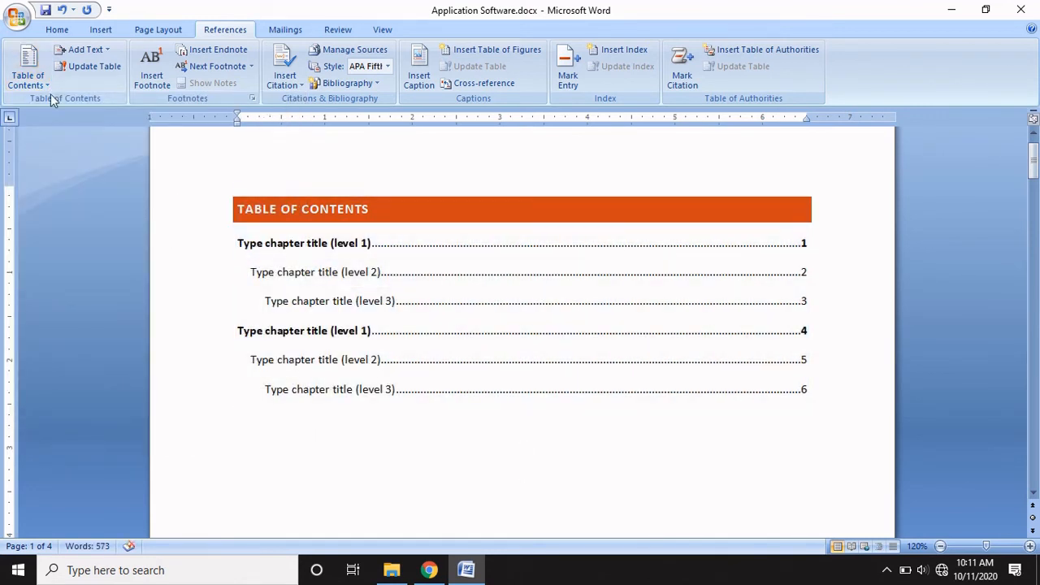
- Switch the table of contents back to the Automatic Table 1 style
left_click(38, 74)
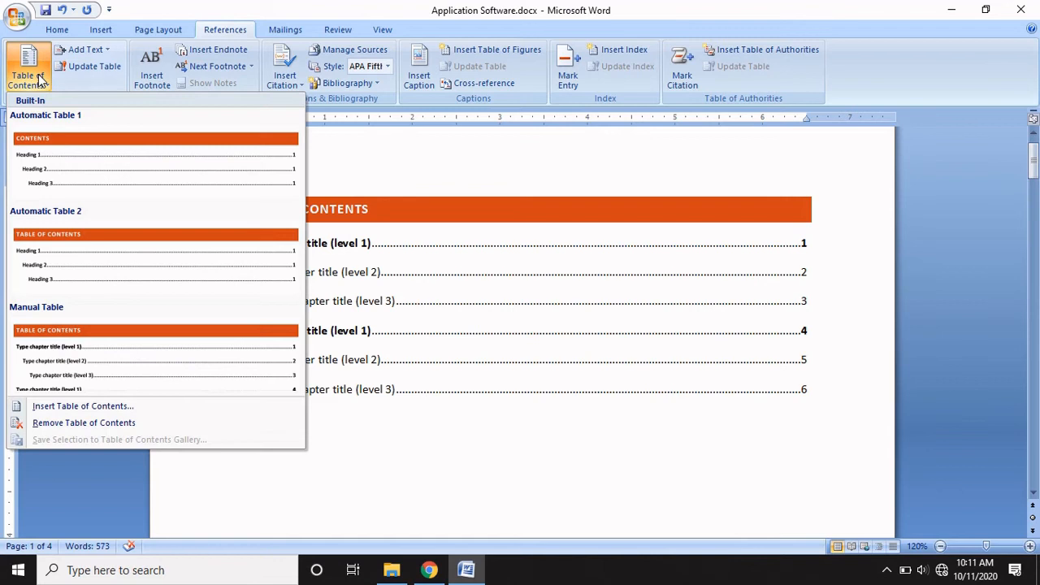
left_click(65, 154)
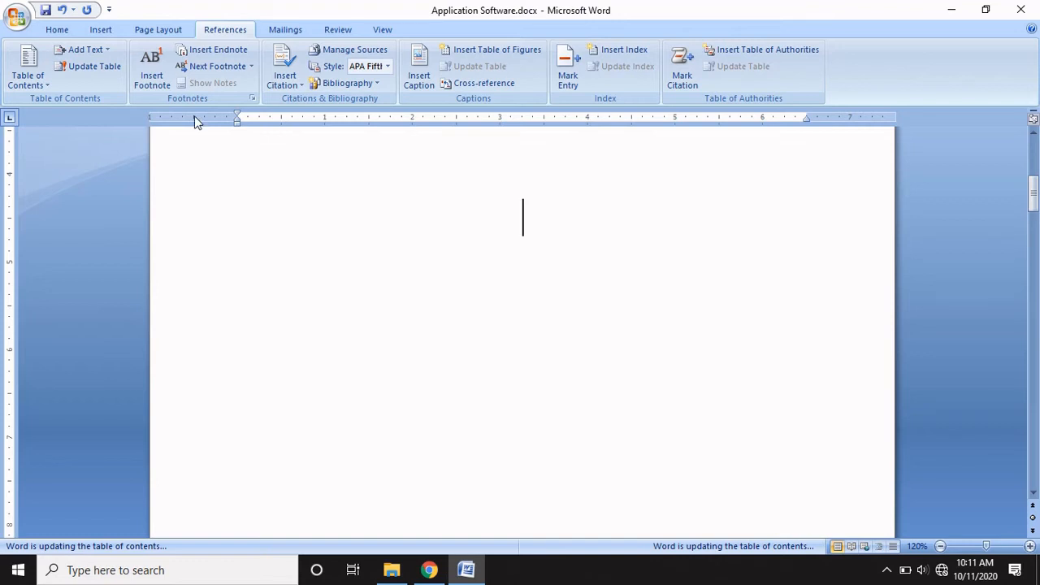
left_click_drag(1034, 209, 1034, 179)
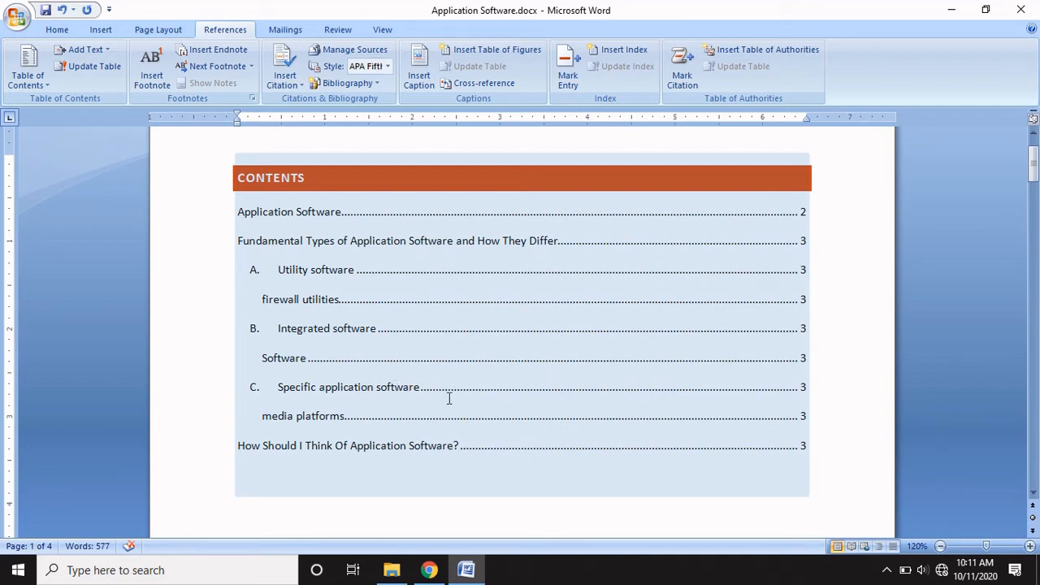
- Follow table of contents entries to check that they jump to their headings
left_click(342, 389)
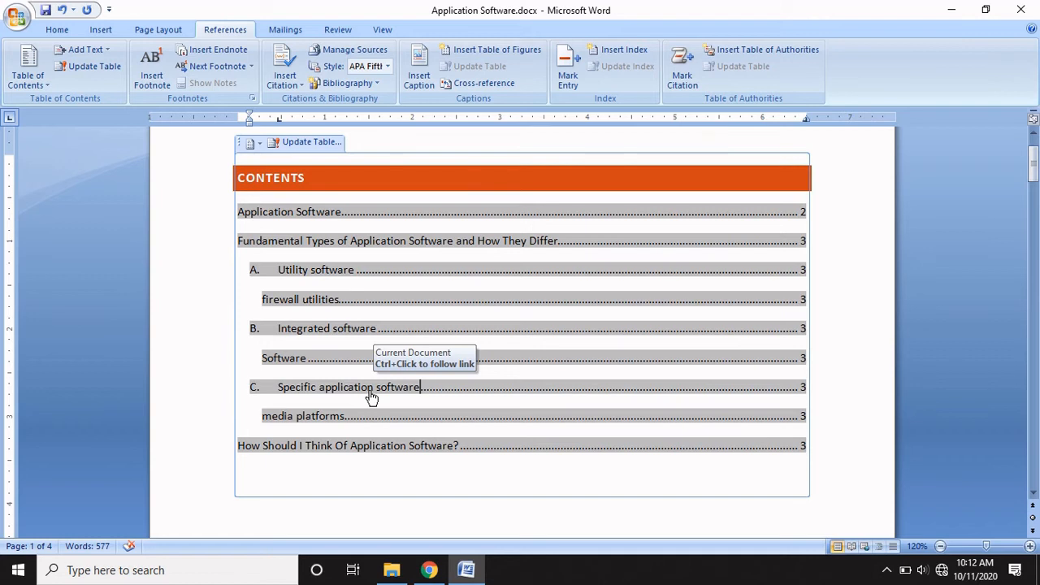
left_click(370, 396, "ctrl")
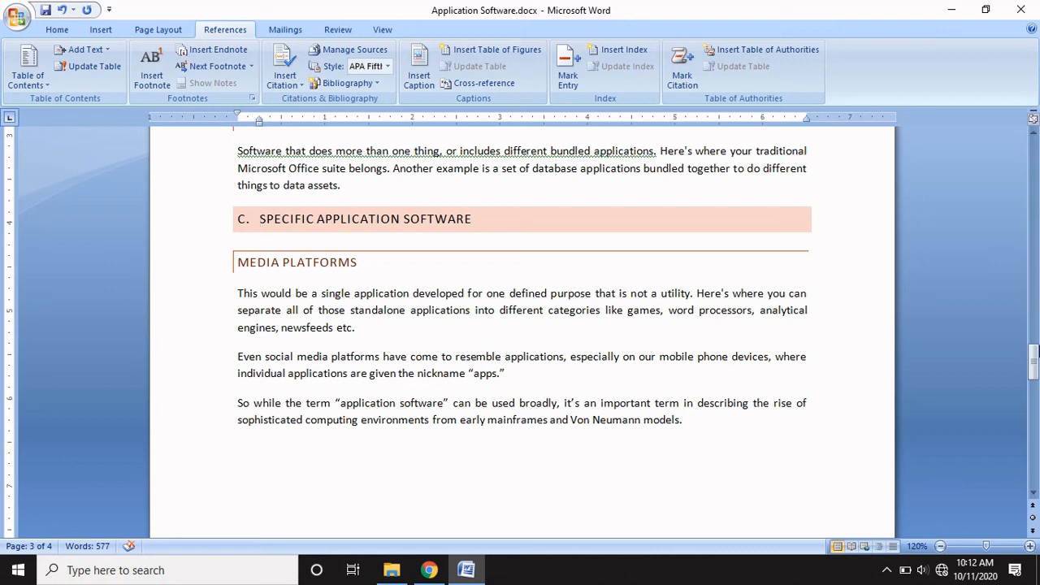
left_click_drag(1033, 349, 1034, 163)
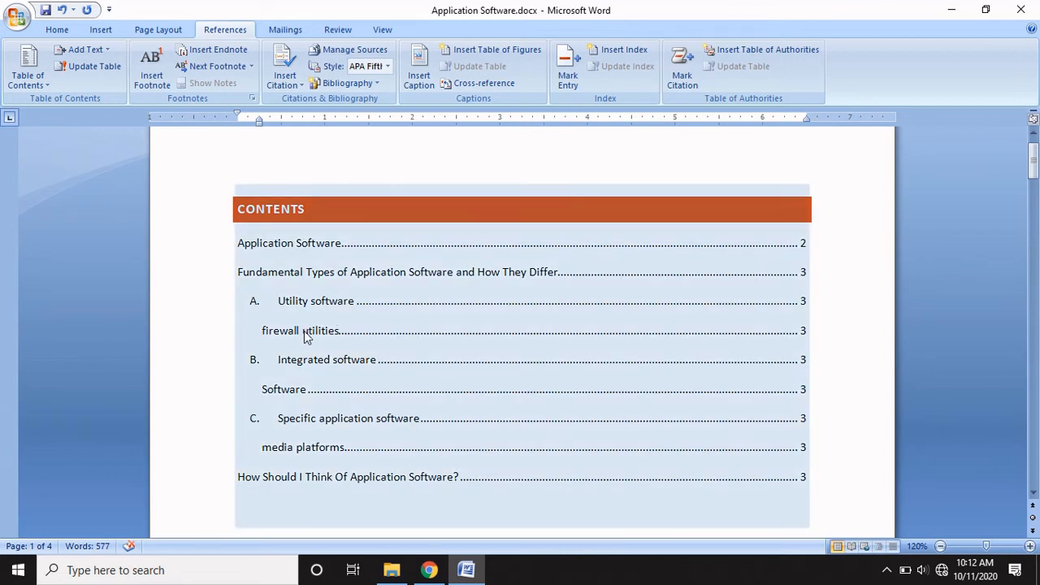
left_click(306, 333, "ctrl")
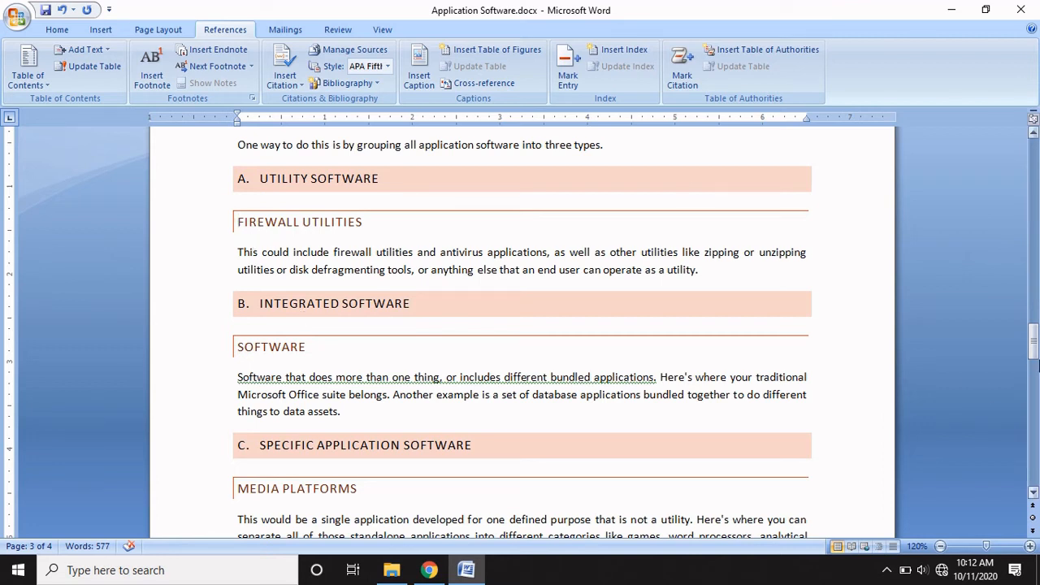
left_click_drag(1033, 341, 1035, 174)
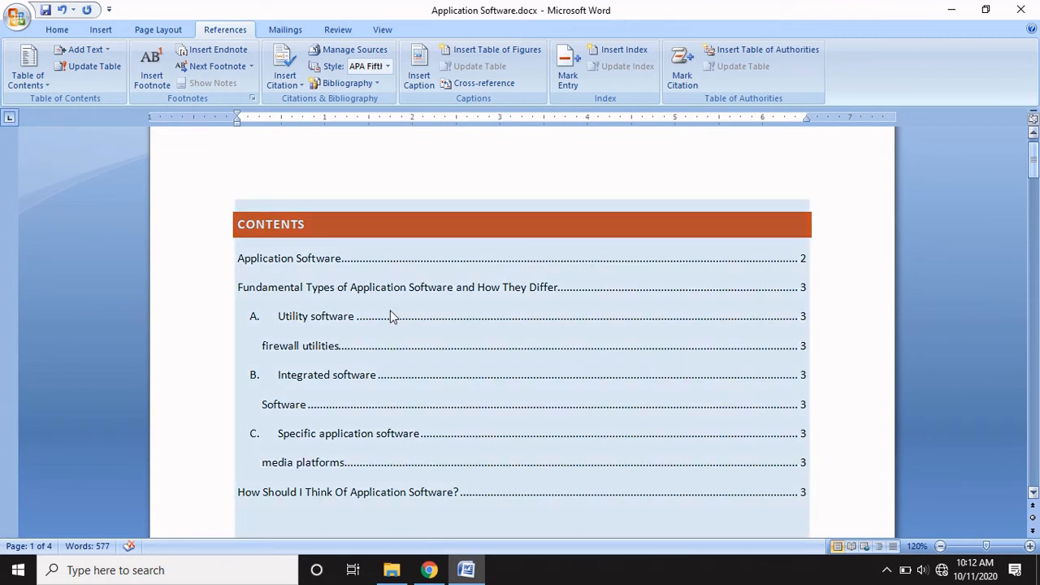
left_click(334, 374)
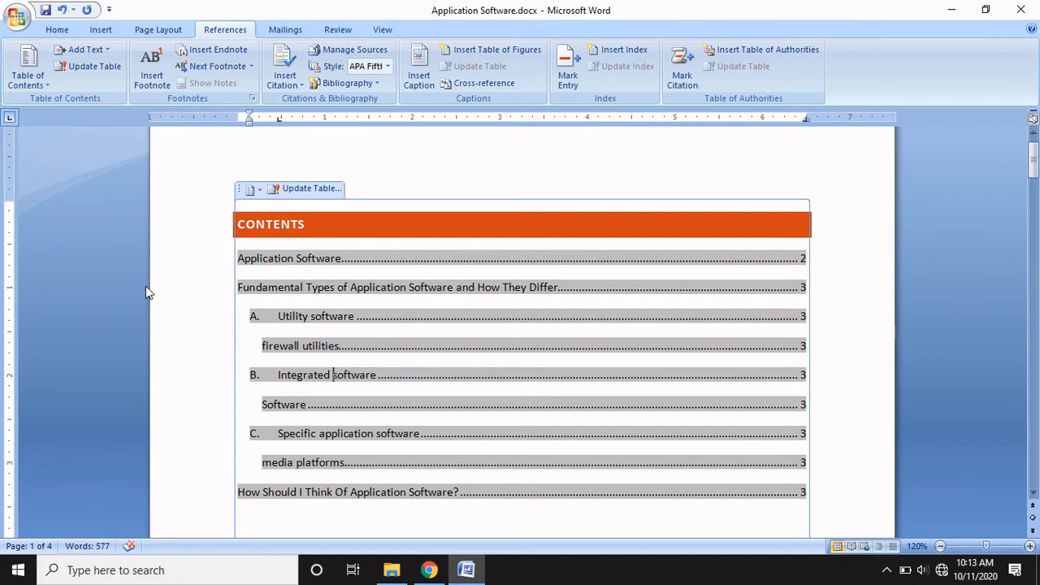
- Rebuild the table of contents to show only 2 heading levels, replacing the existing one
left_click(259, 191)
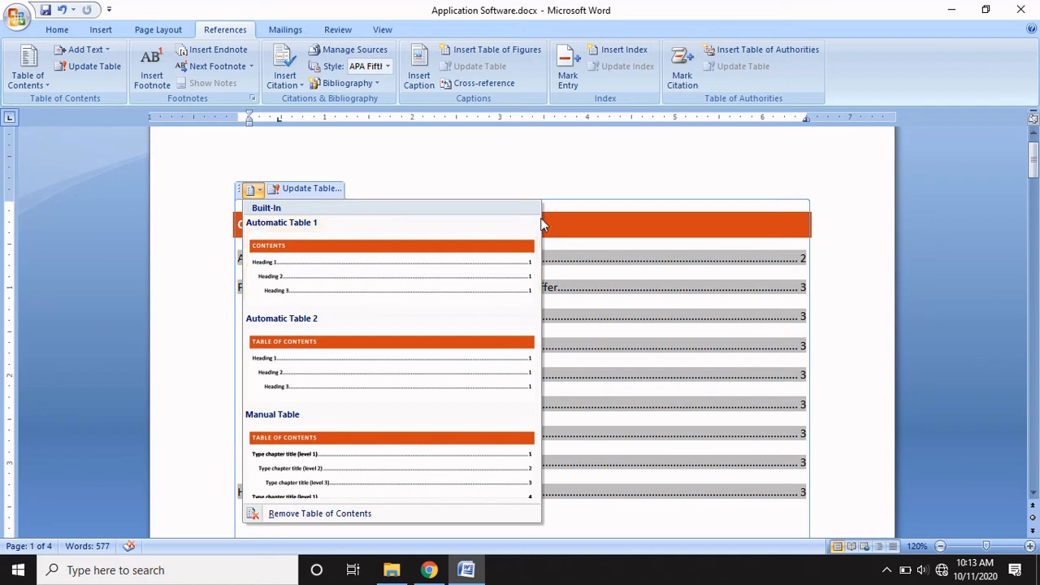
right_click(633, 249)
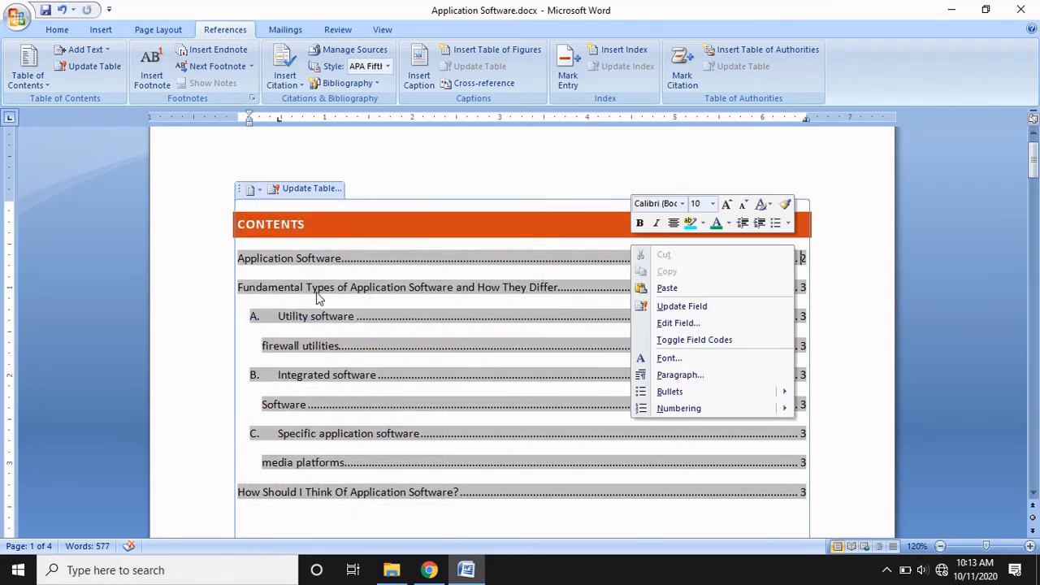
left_click(36, 85)
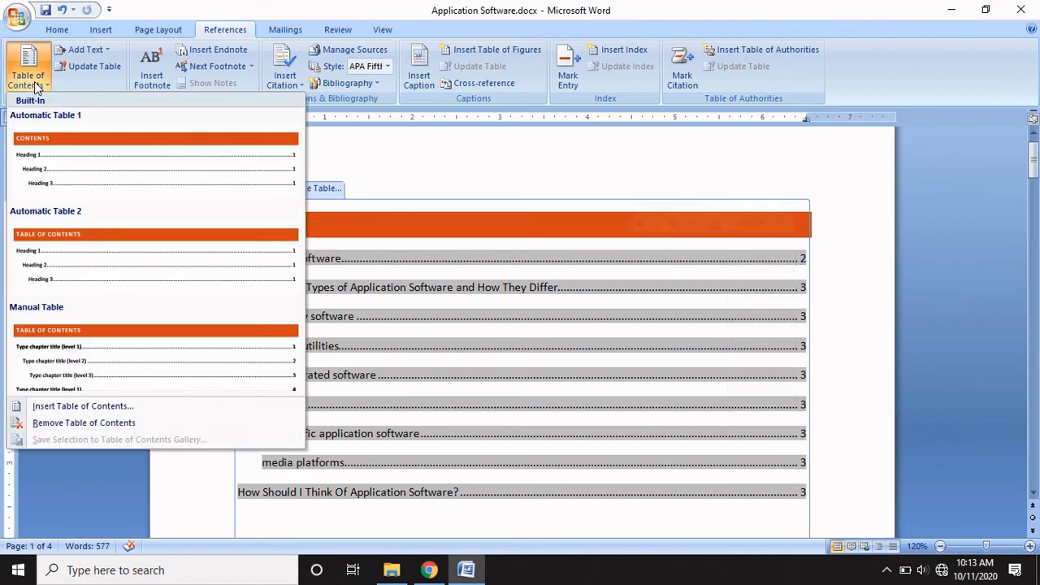
left_click(94, 411)
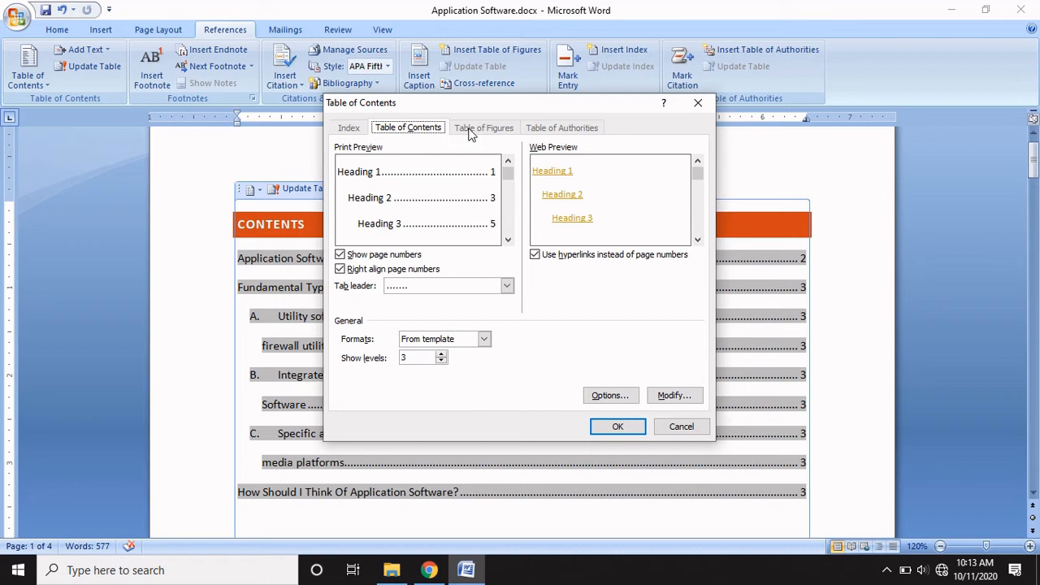
left_click_drag(480, 101, 693, 122)
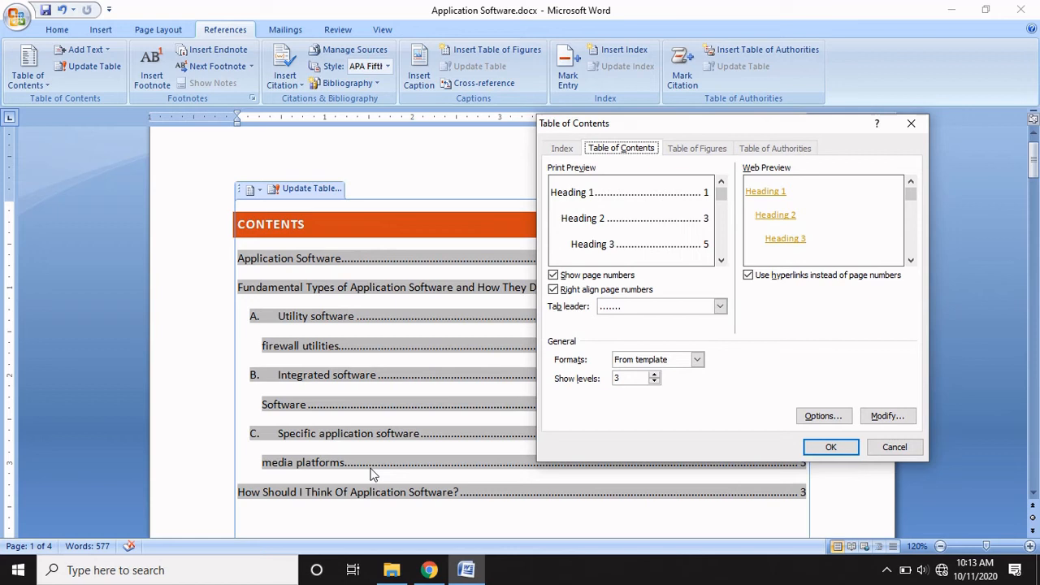
left_click(655, 382)
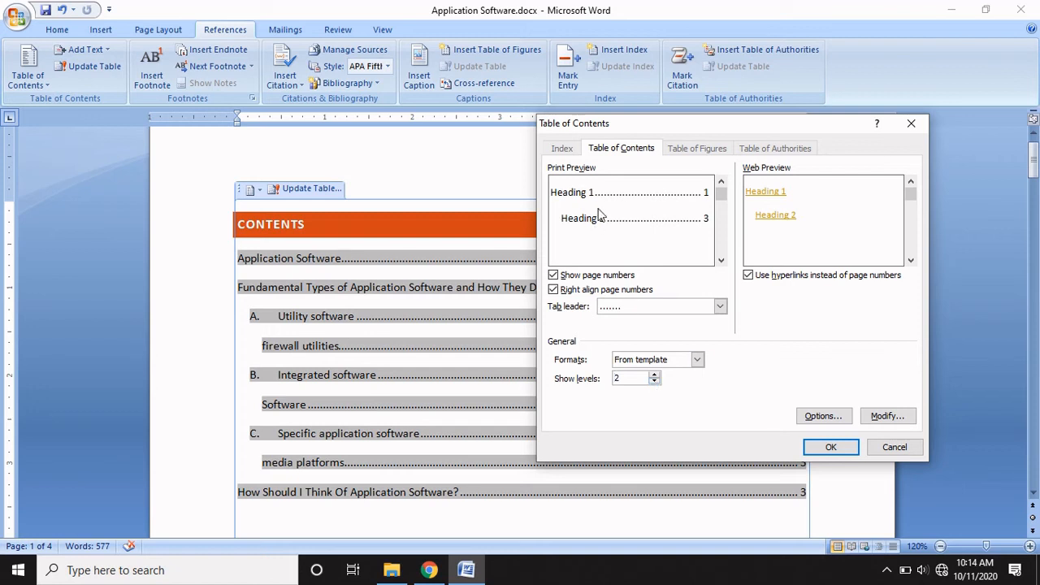
left_click(842, 452)
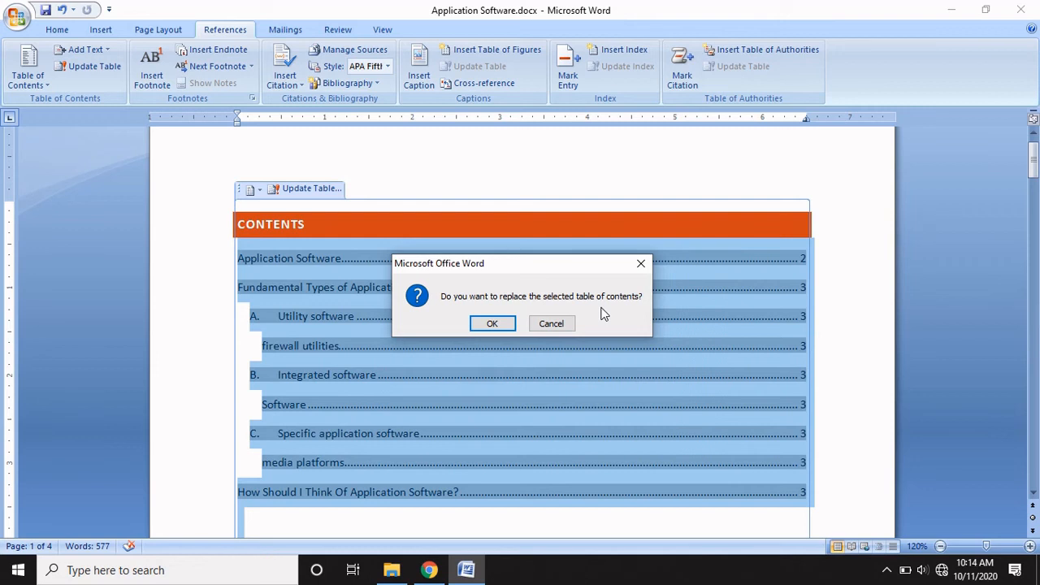
left_click(492, 324)
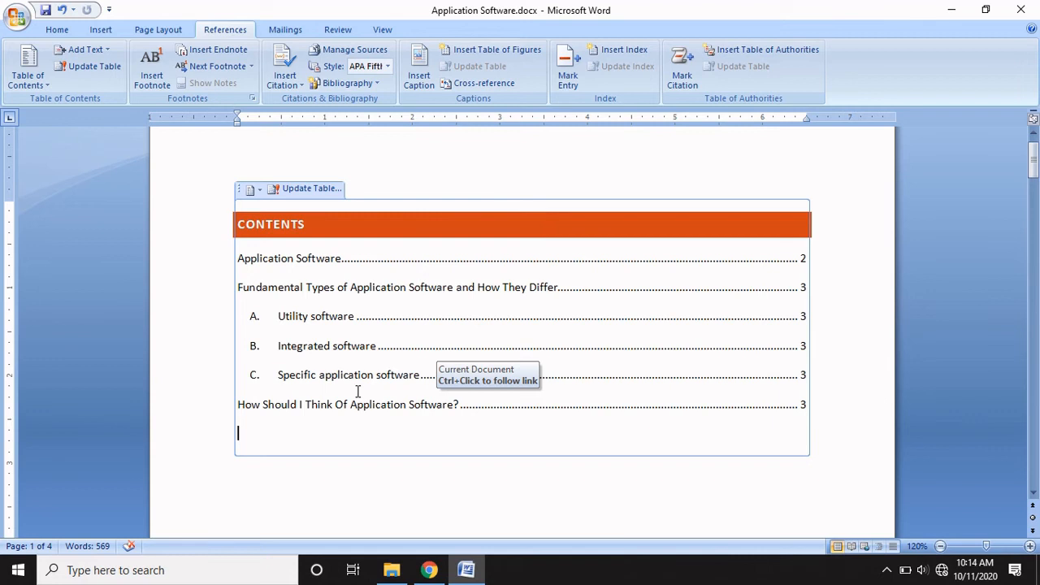
- Apply the Automatic Table 1 style to the table of contents from its content control menu
left_click(257, 191)
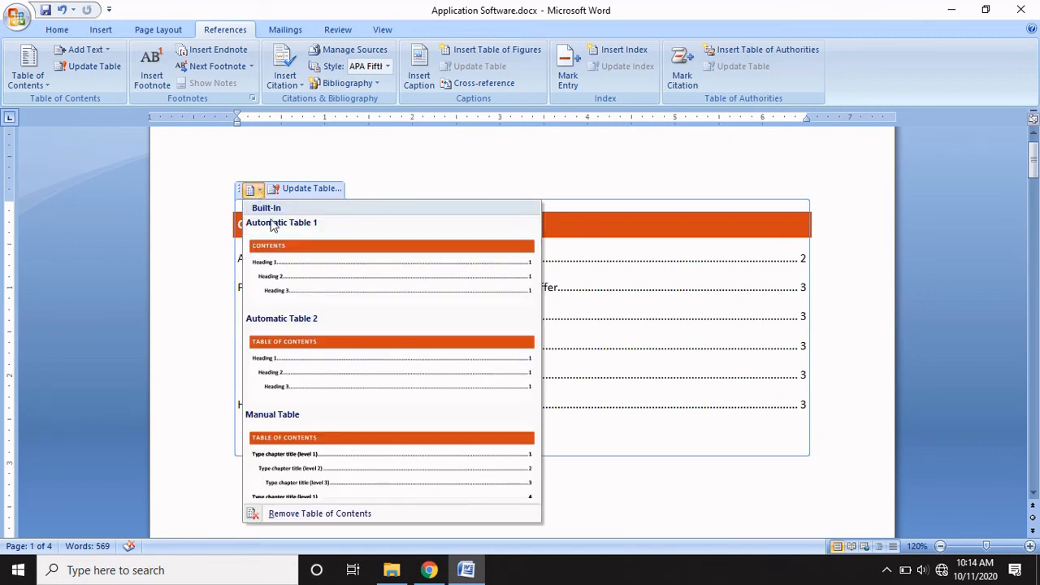
left_click(305, 277)
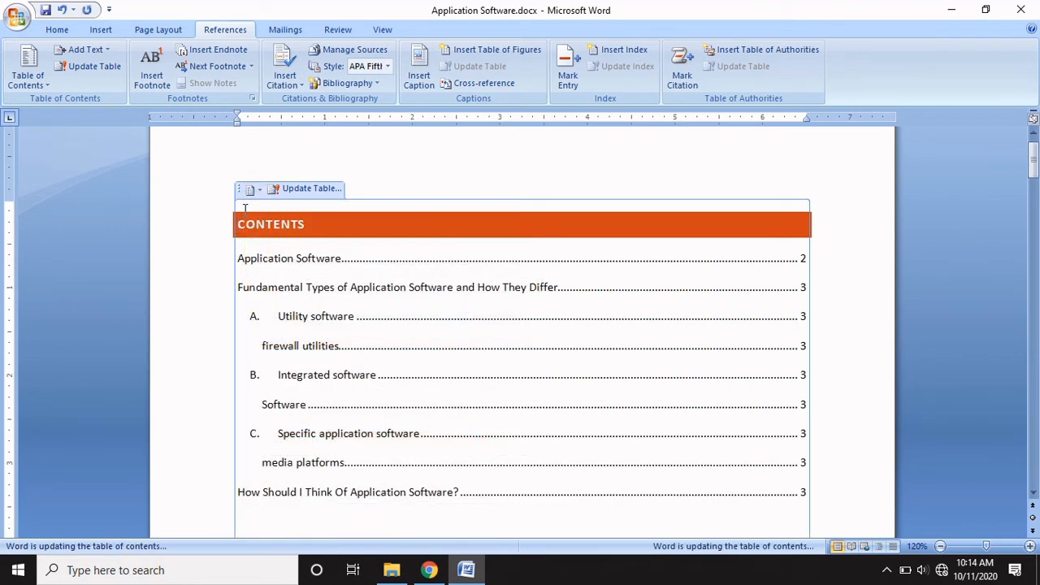
- Try applying Automatic Table 1 again from the ribbon gallery, then undo it
right_click(398, 285)
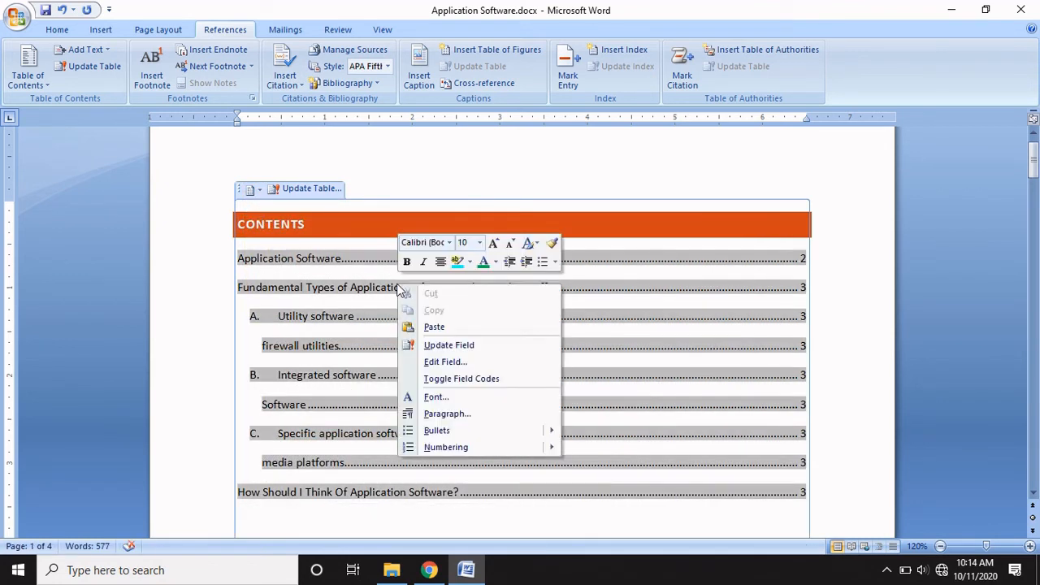
left_click(25, 77)
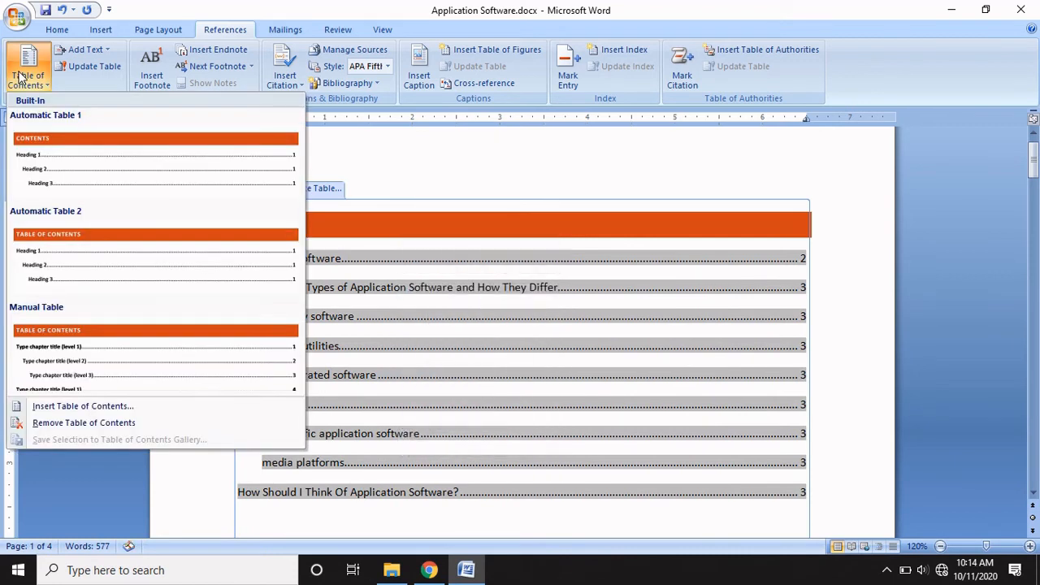
left_click(110, 183)
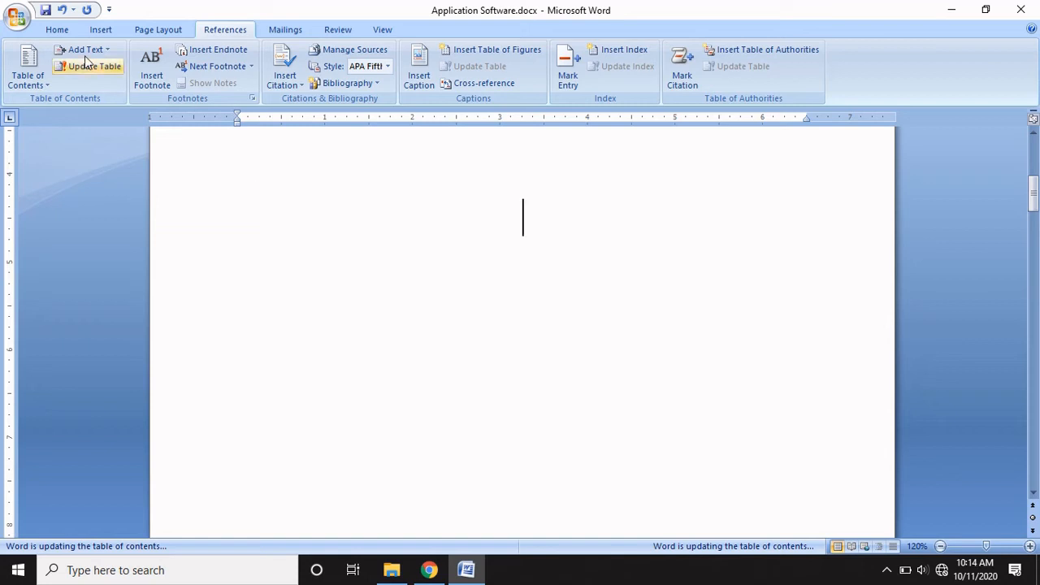
left_click(63, 10)
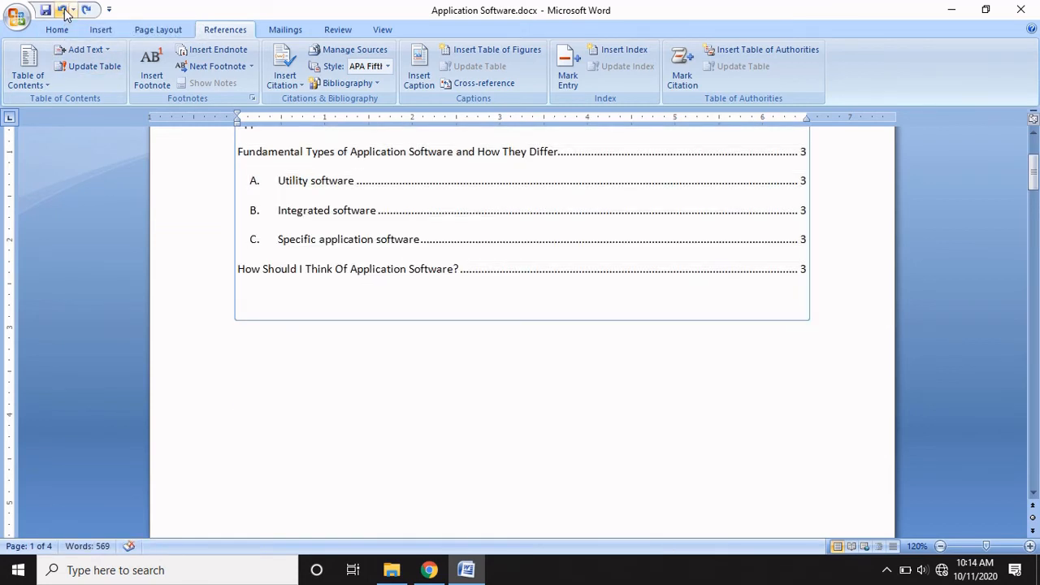
- Reapply the Automatic Table 1 style to the table of contents from its content control menu
left_click_drag(1034, 191, 1033, 170)
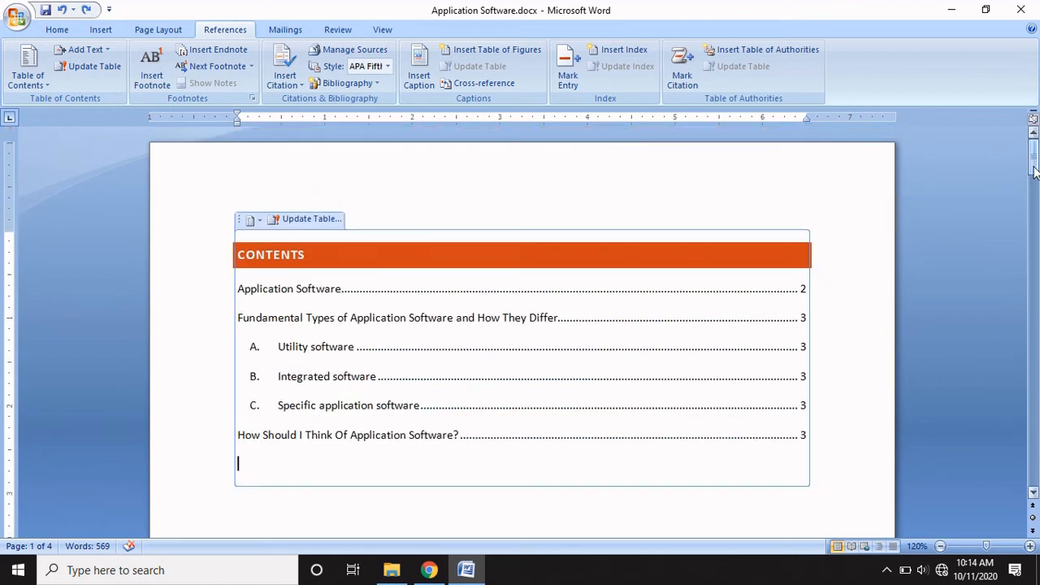
right_click(358, 318)
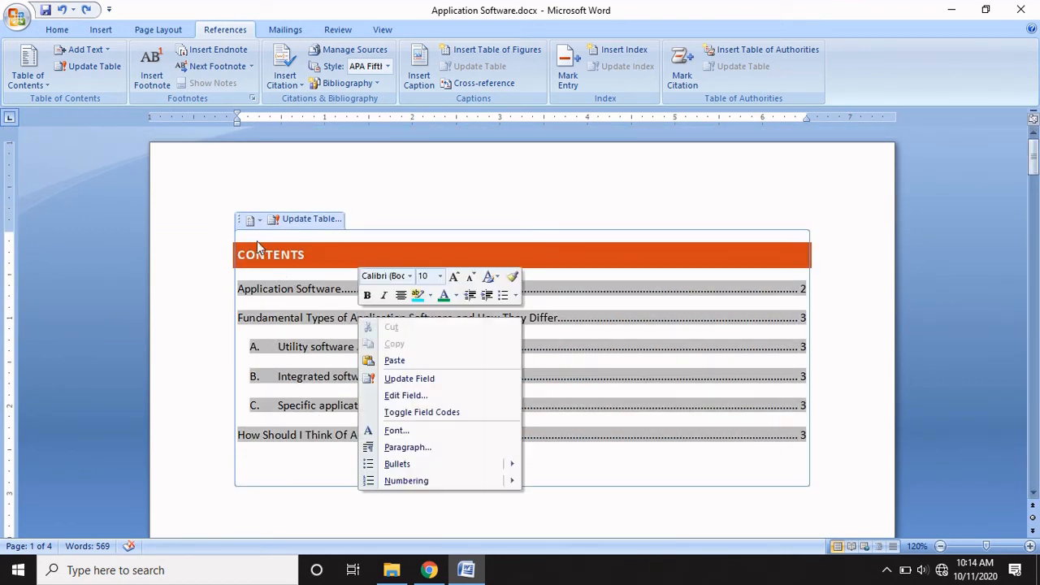
key("Escape")
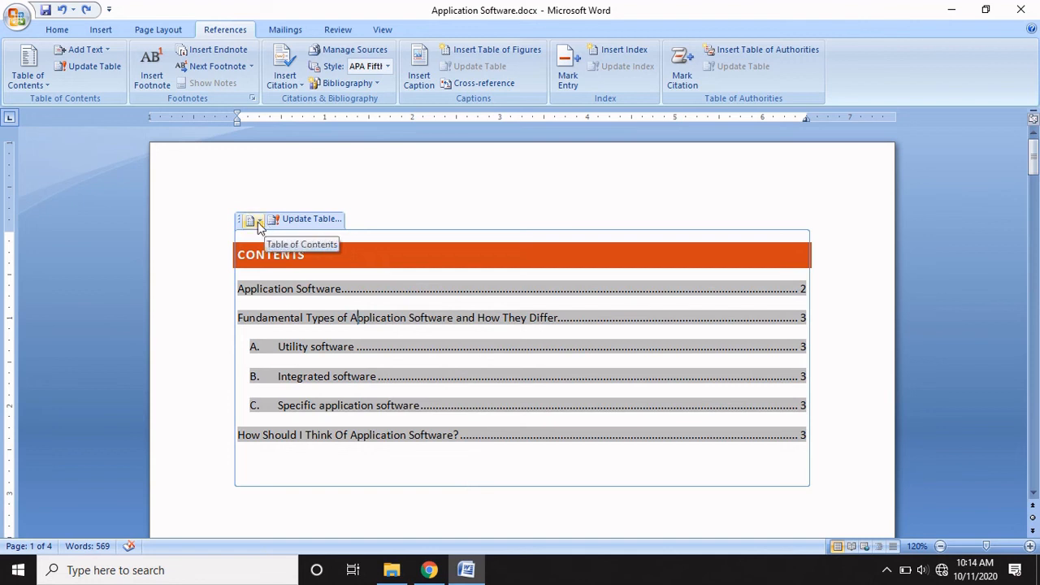
left_click(258, 223)
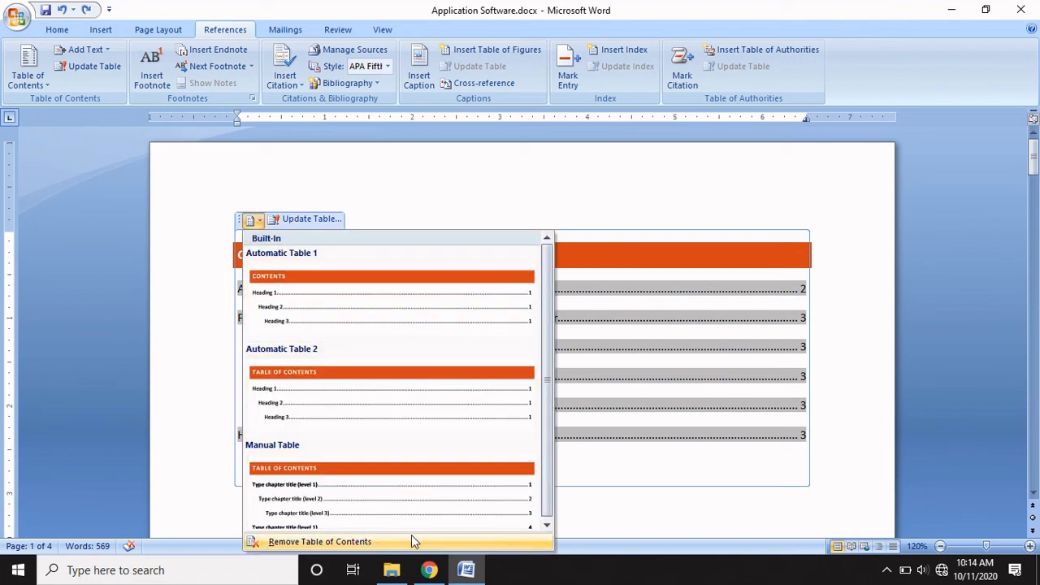
left_click(338, 302)
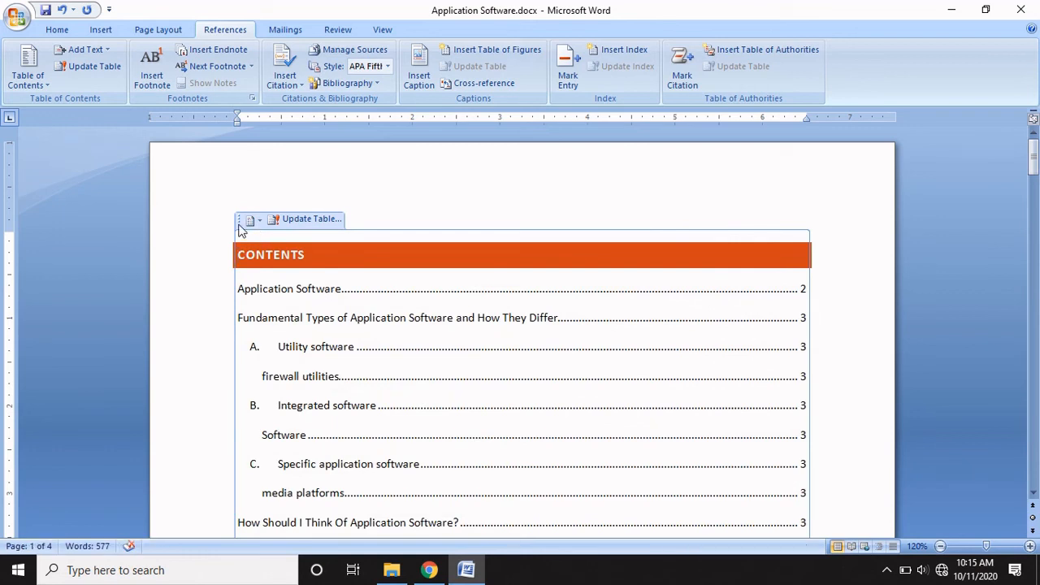
- Select the whole table of contents and apply Automatic Table 1 to it once more
left_click(240, 223)
right_click(351, 374)
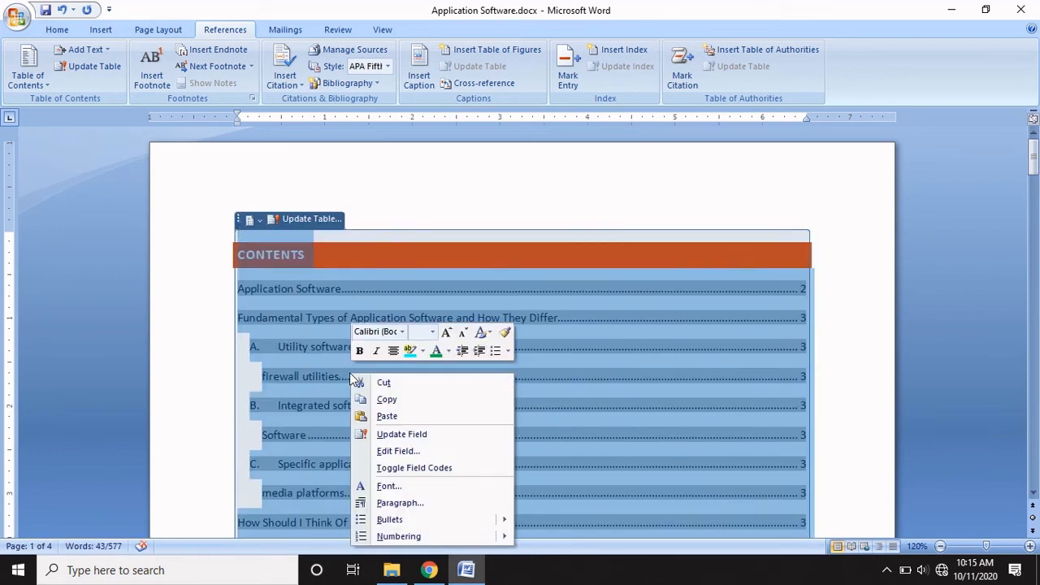
left_click(254, 220)
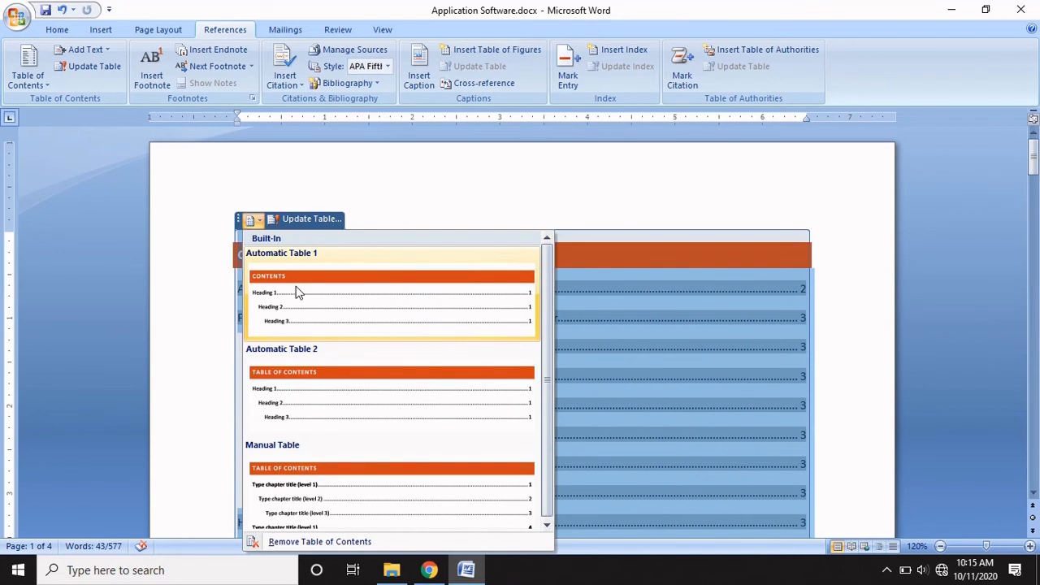
left_click(298, 292)
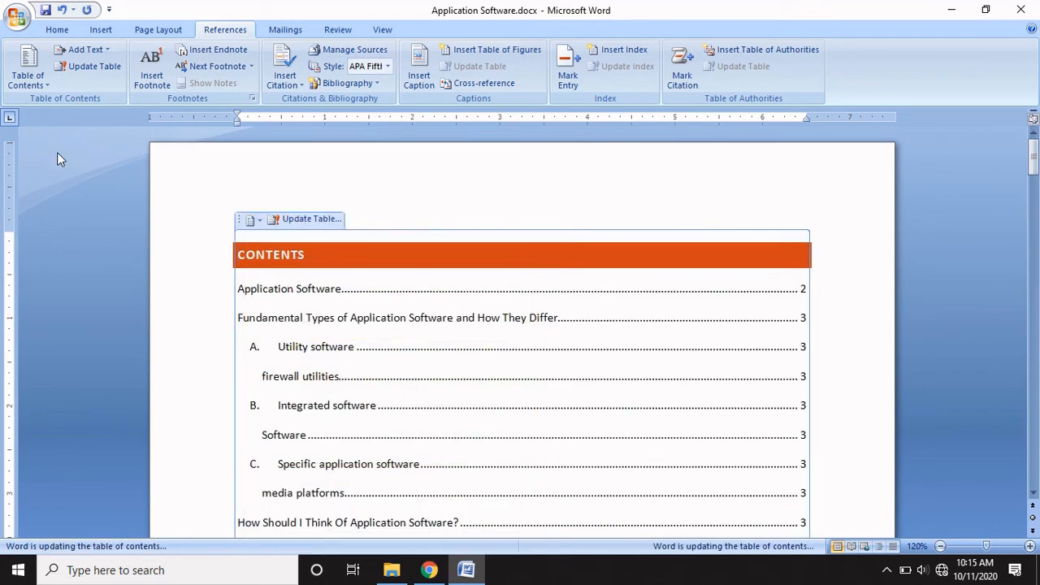
- Rebuild the table of contents to show 1 heading level, replacing it, then undo the replacement
left_click(24, 61)
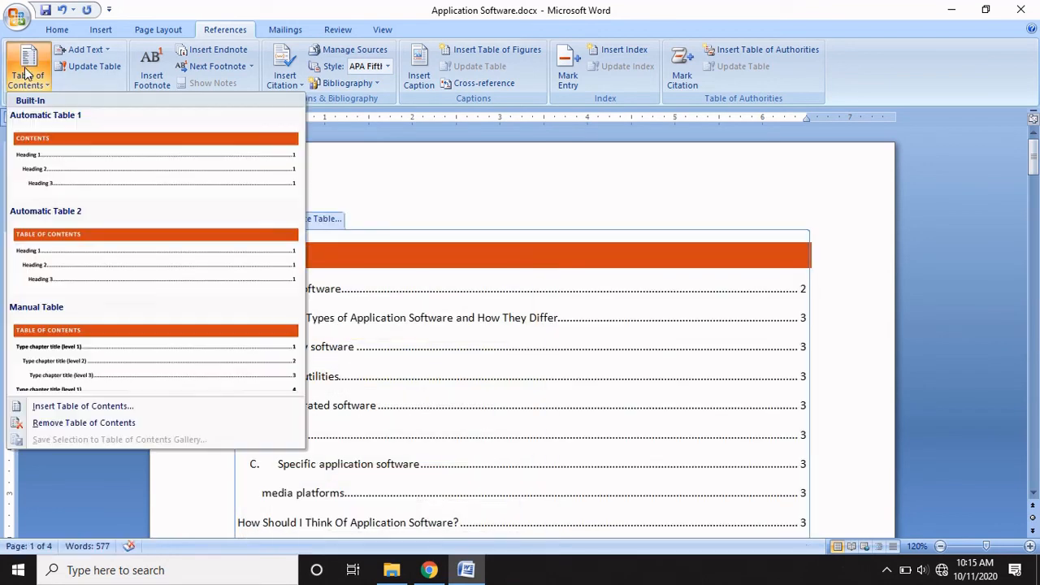
left_click(121, 408)
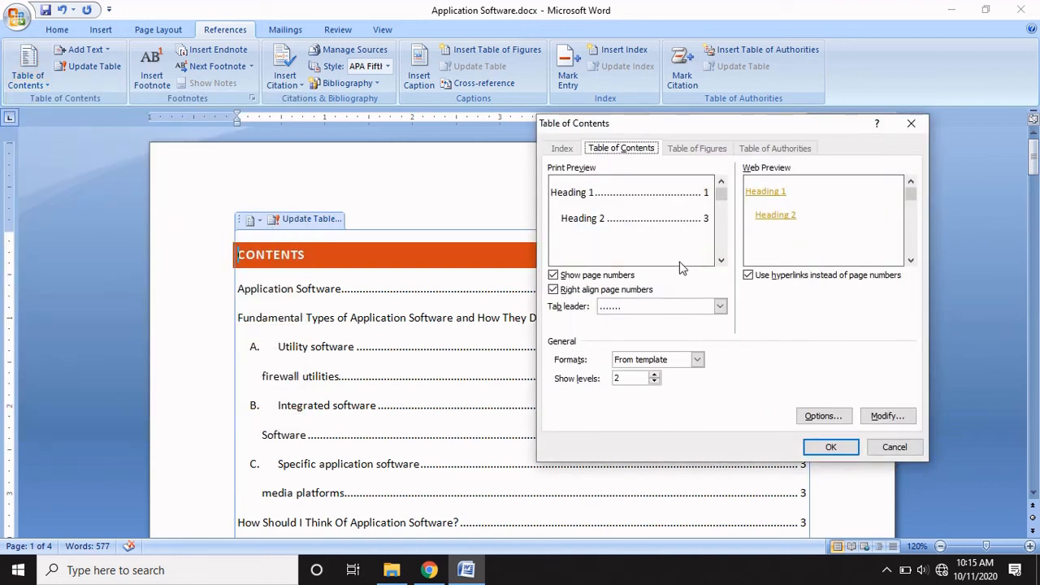
left_click(655, 382)
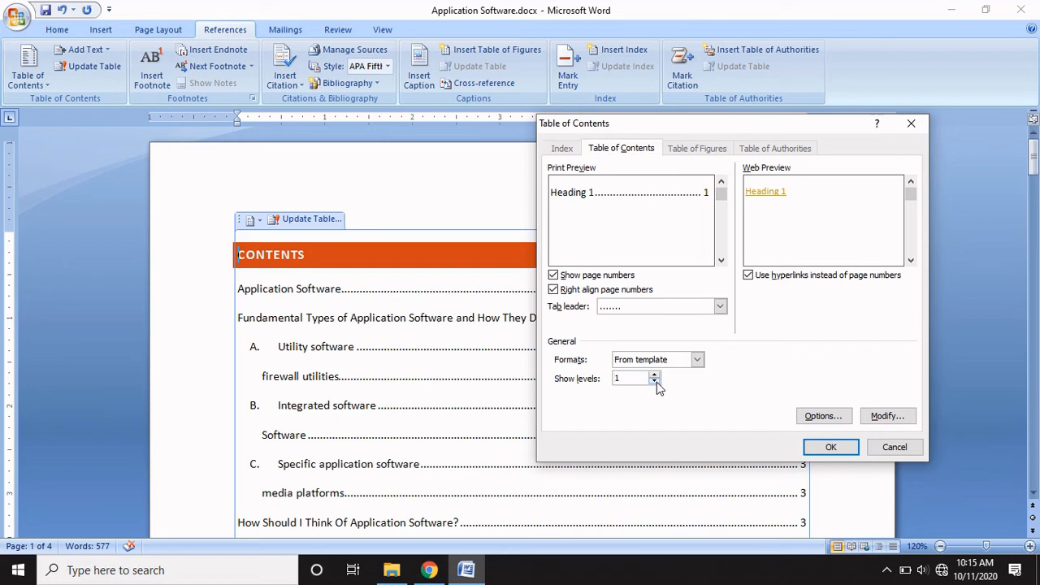
left_click(849, 456)
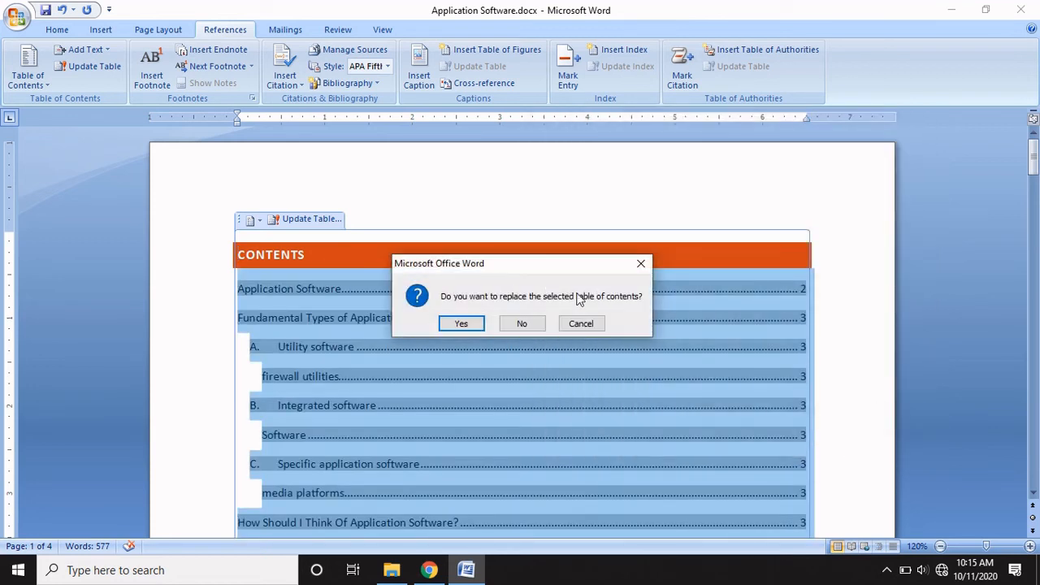
left_click(470, 324)
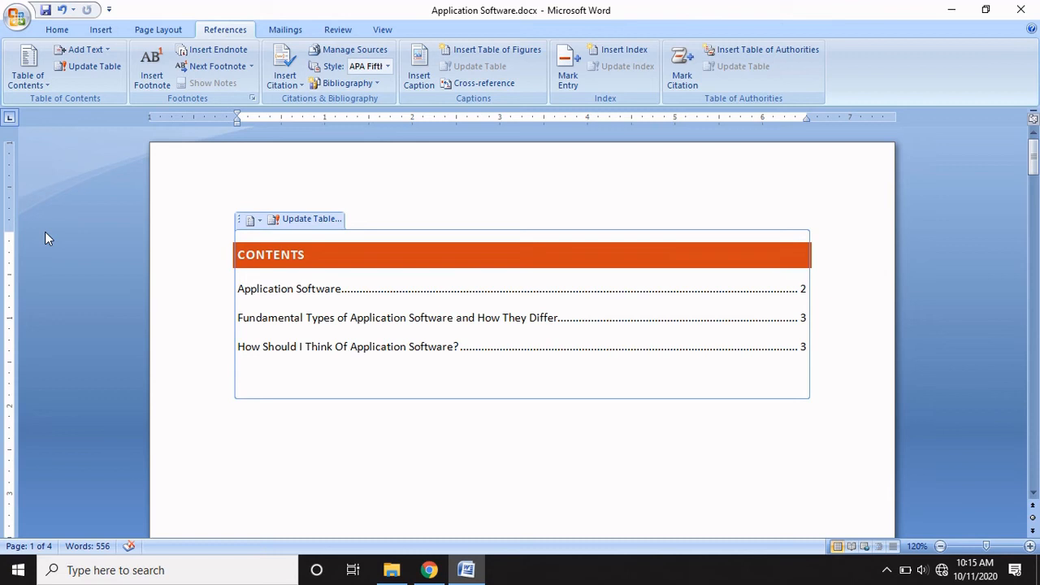
left_click(63, 11)
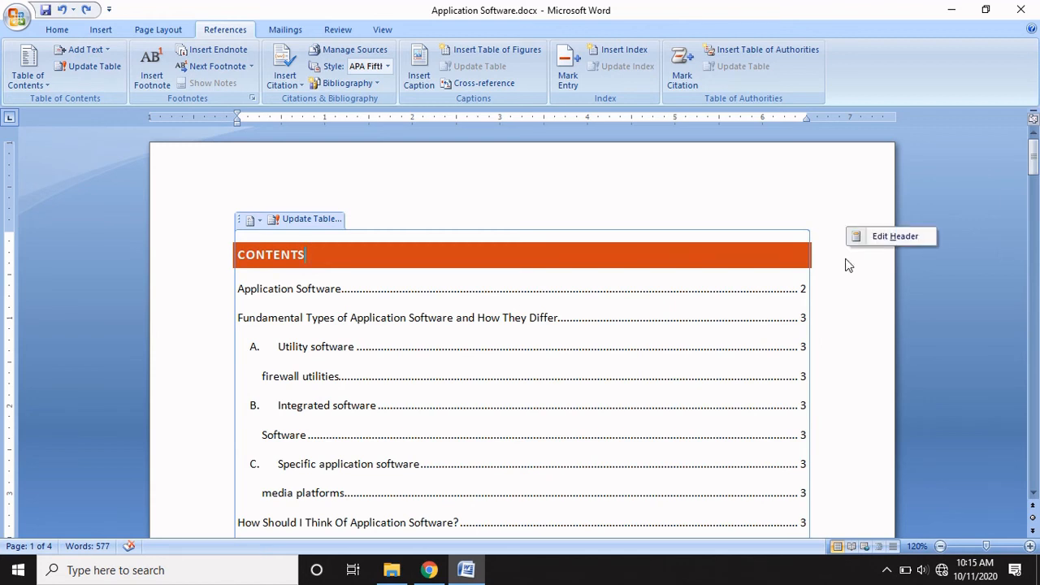
- Delete the Media Platforms heading on page 3, then undo the deletion
left_click(1038, 283)
right_click(574, 223)
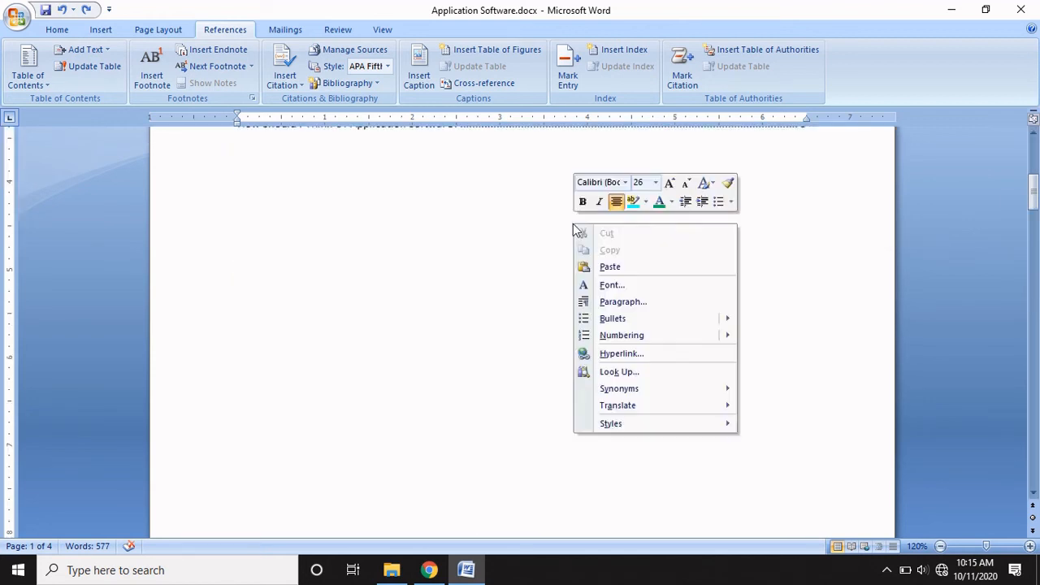
left_click_drag(1036, 207, 1035, 277)
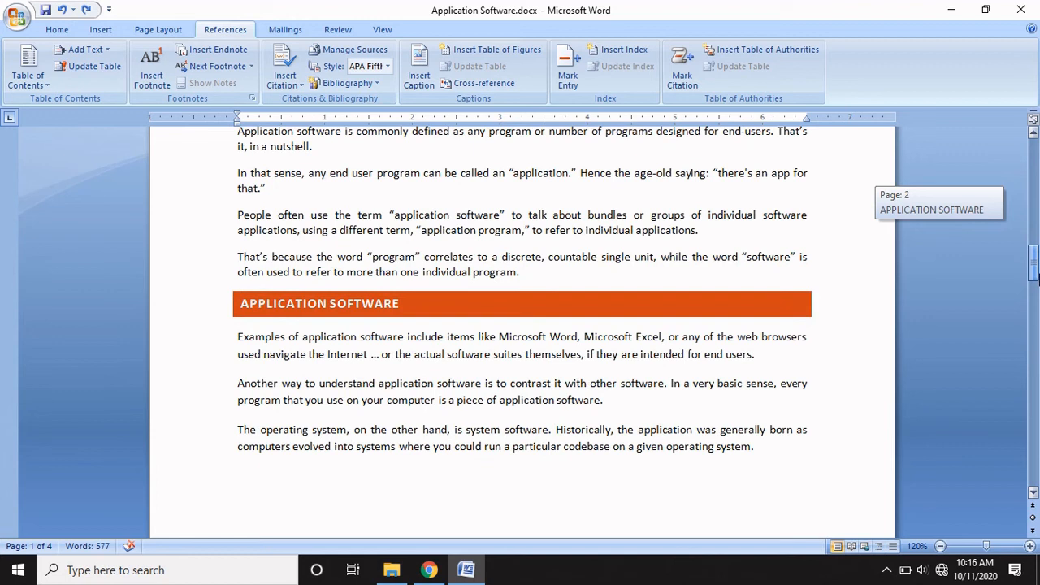
left_click_drag(1036, 277, 1036, 367)
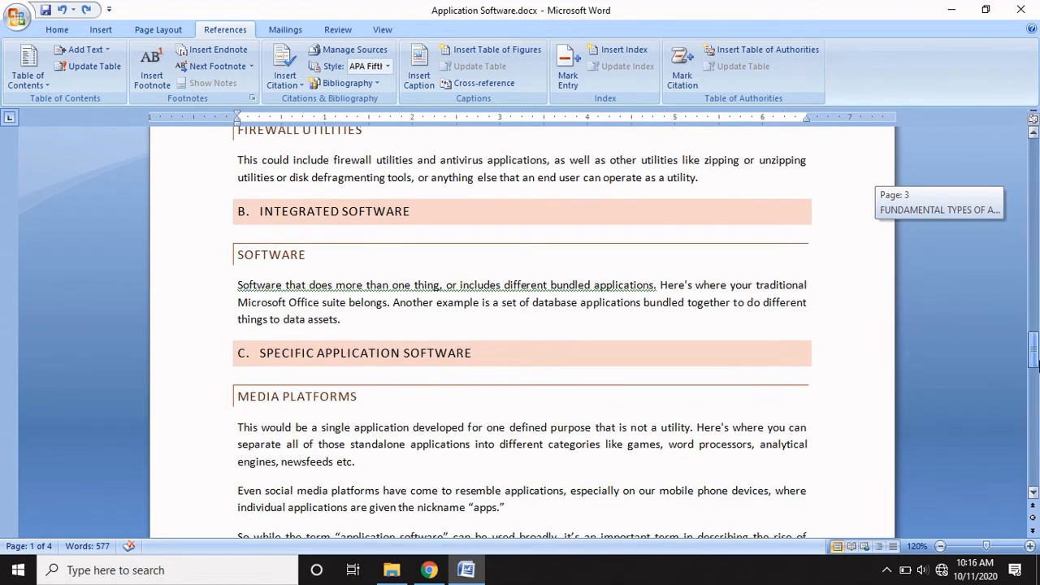
left_click_drag(359, 398, 252, 409)
key("Delete")
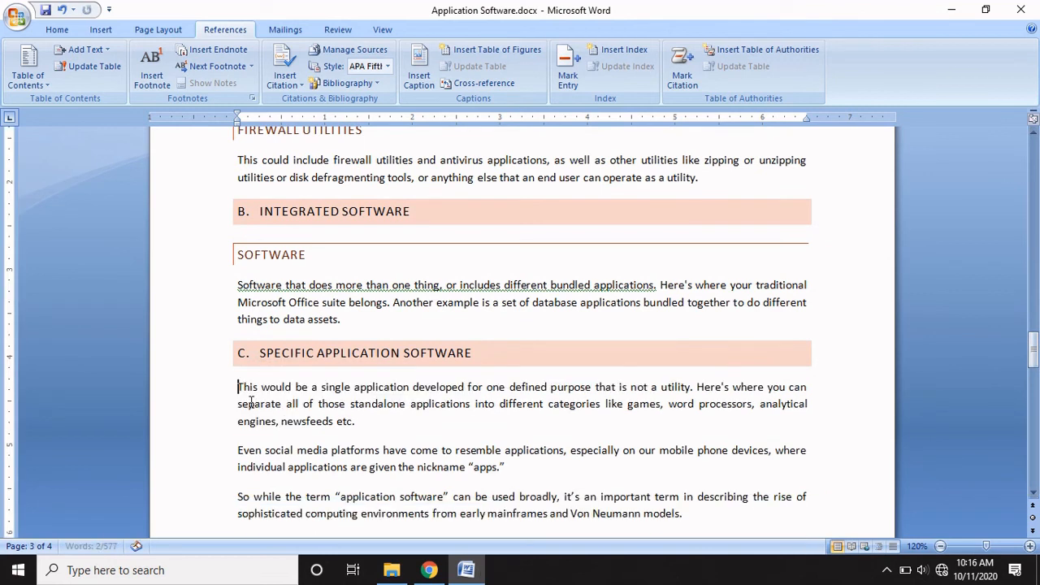
left_click(62, 9)
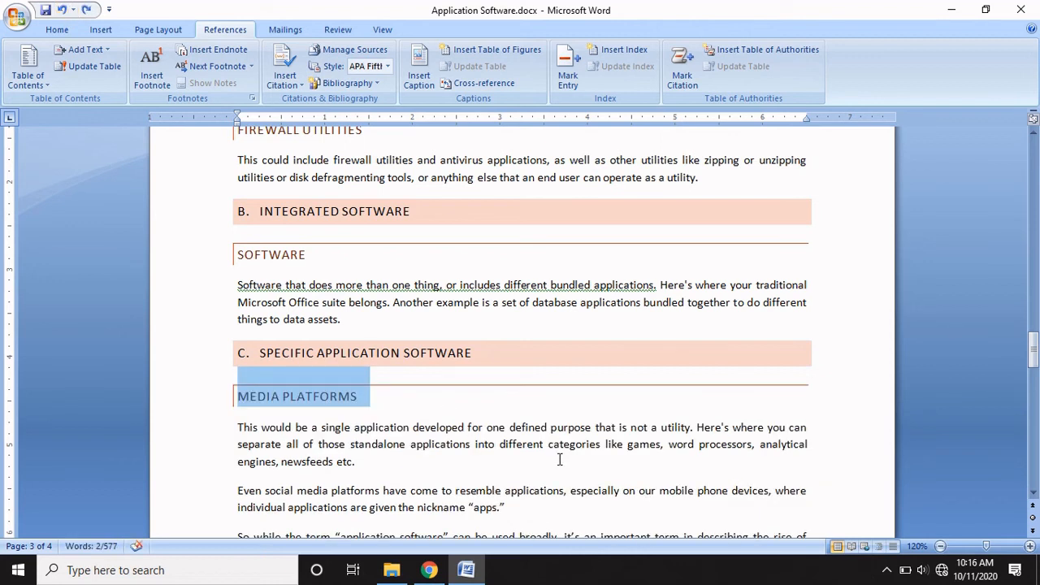
- Replace the Media Platforms heading with a separate line reading Applications
left_click(486, 446)
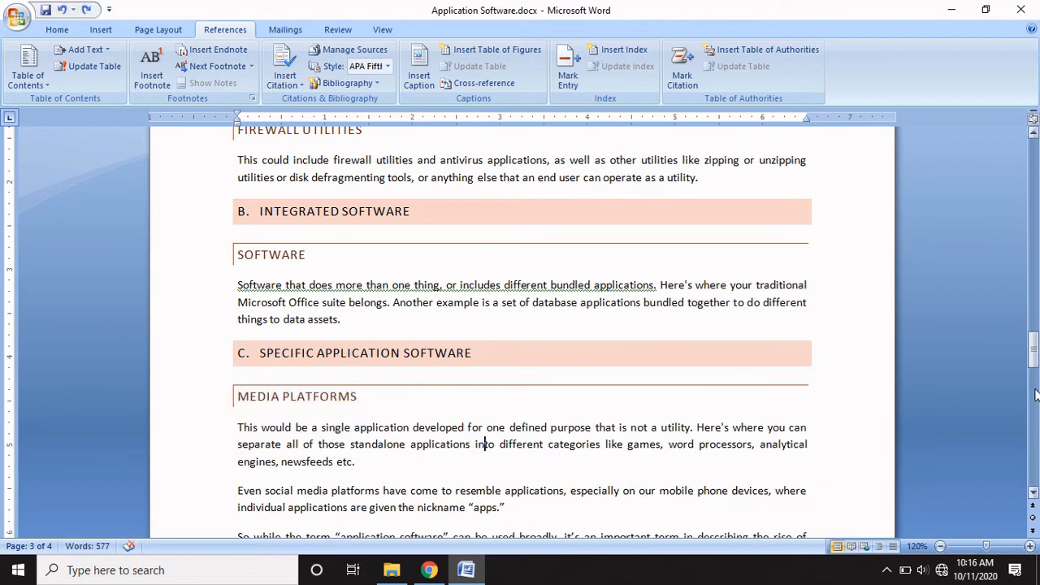
left_click_drag(360, 396, 253, 409)
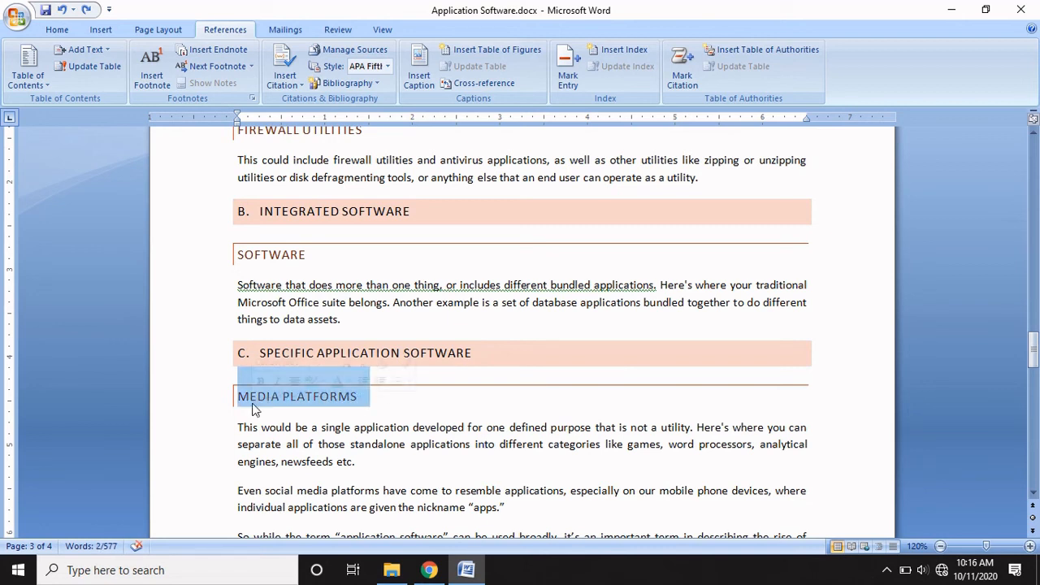
key("Delete")
key("Delete")
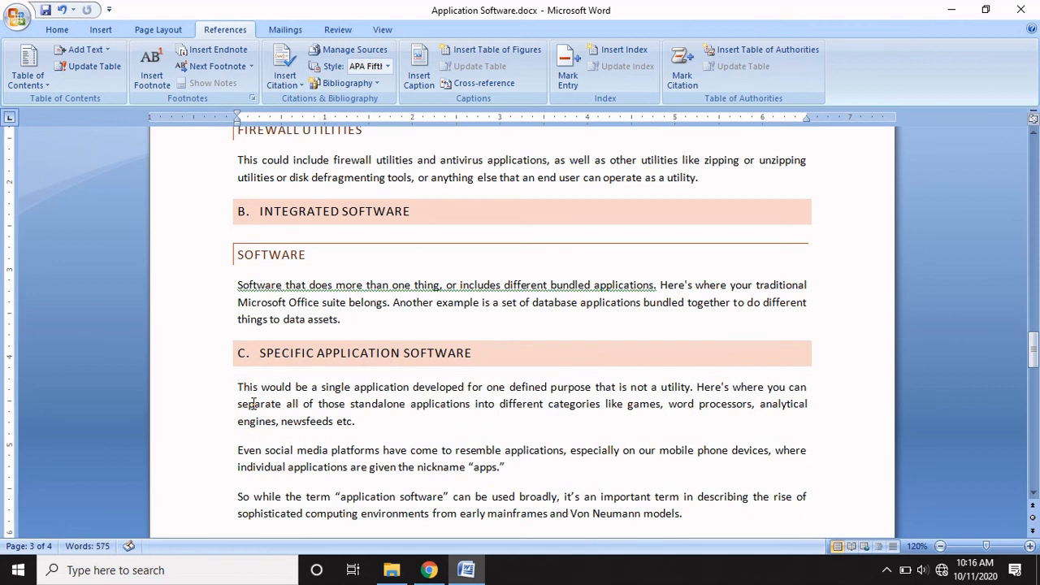
type("Applica")
type("tions")
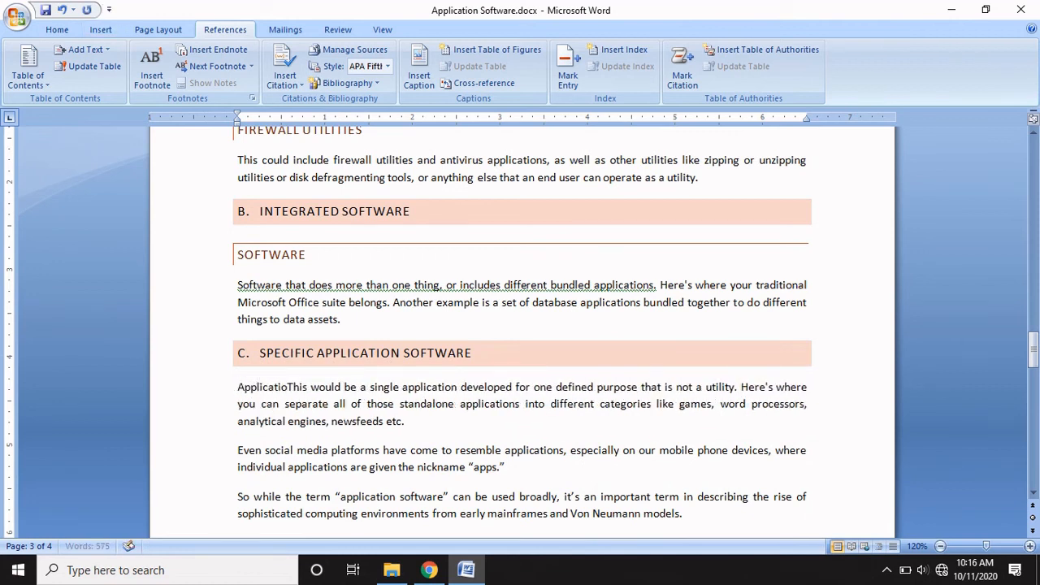
key("Return")
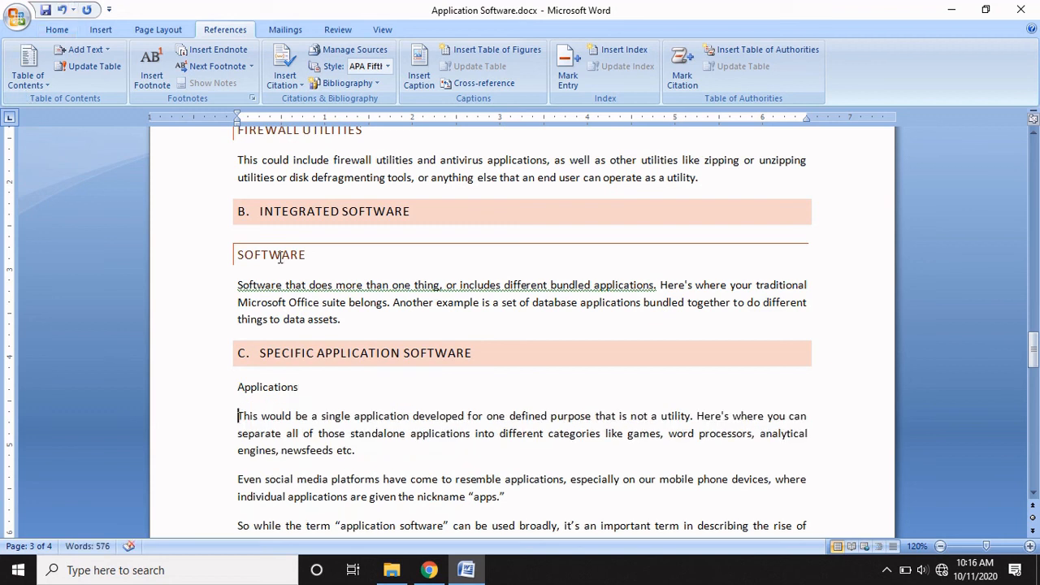
- Apply the Heading 3 style to the Applications line
double_click(262, 387)
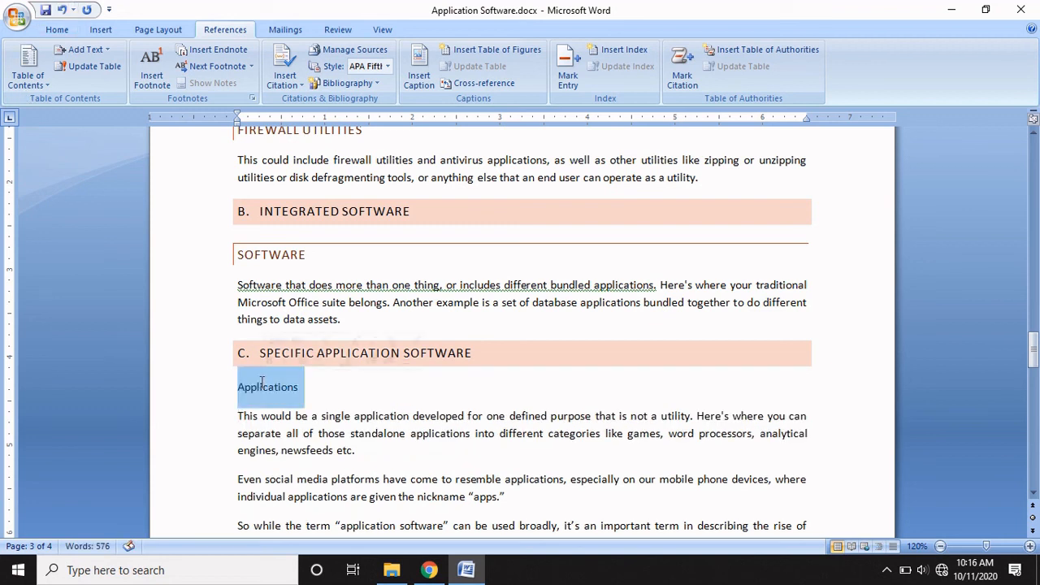
left_click(61, 35)
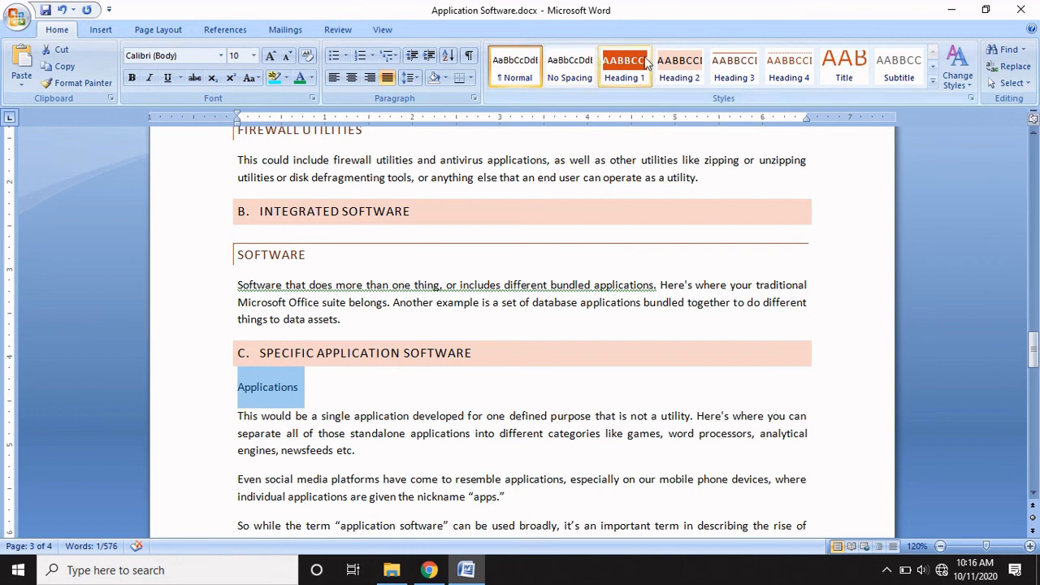
left_click(746, 81)
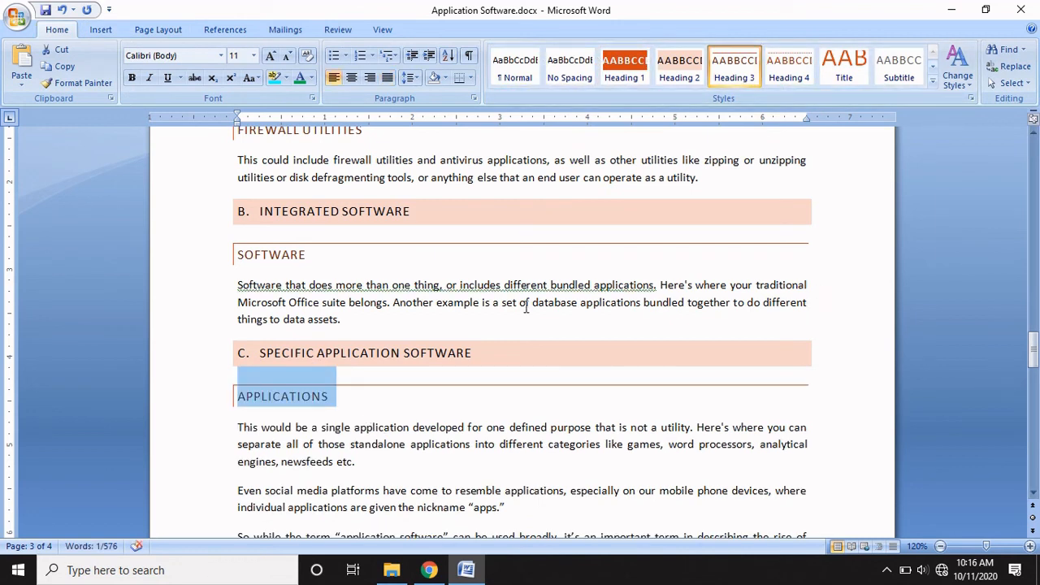
- Rename the Software subheading under Integrated Software to MICROSOFT OFFICE
left_click_drag(306, 257, 236, 258)
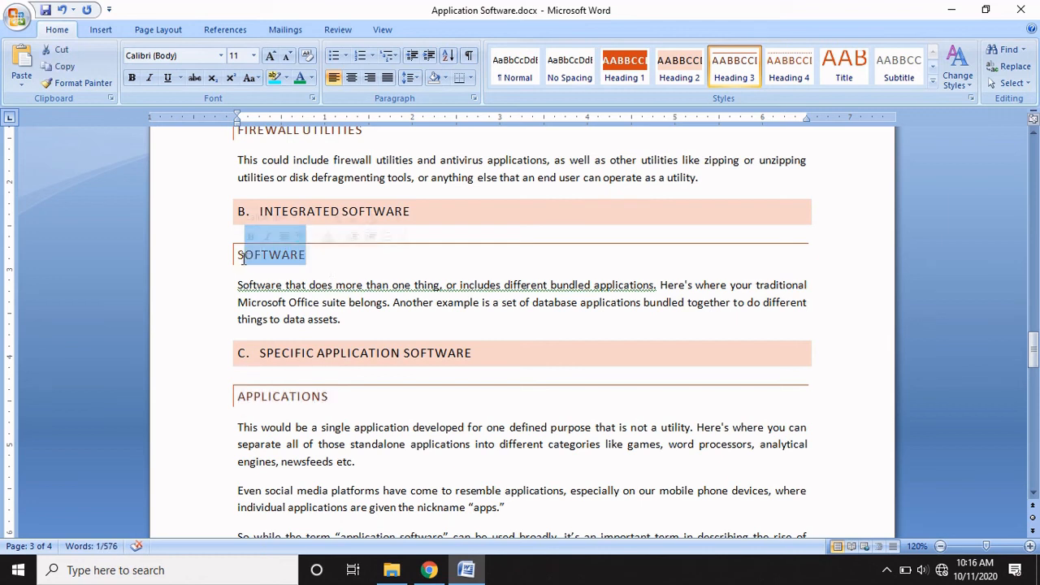
key("Delete")
type("M")
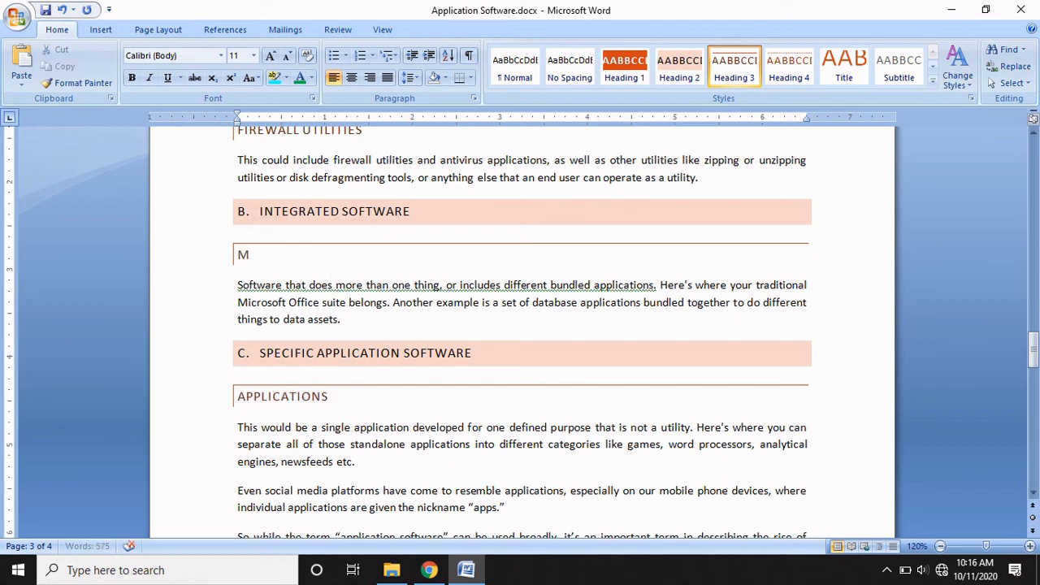
type("ICROSFTWAO")
key("BackSpace")
key("BackSpace")
key("BackSpace")
key("BackSpace")
key("BackSpace")
type("O")
type("FT ")
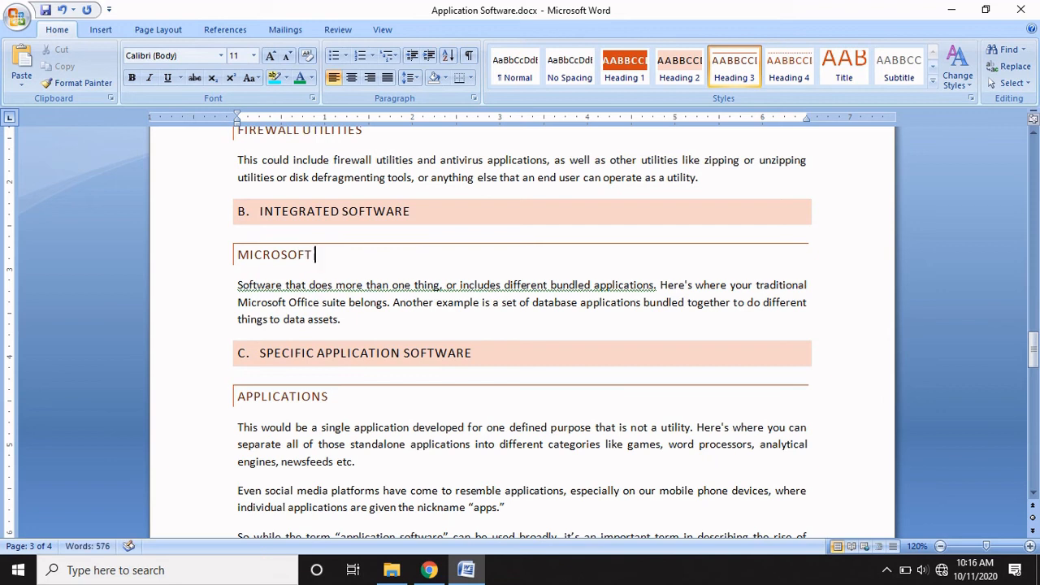
type("OFFICE")
- Remove "AND HOW THEY DIFFER" from the Fundamental Types of Application Software heading and save the document
left_click_drag(1033, 351, 1035, 341)
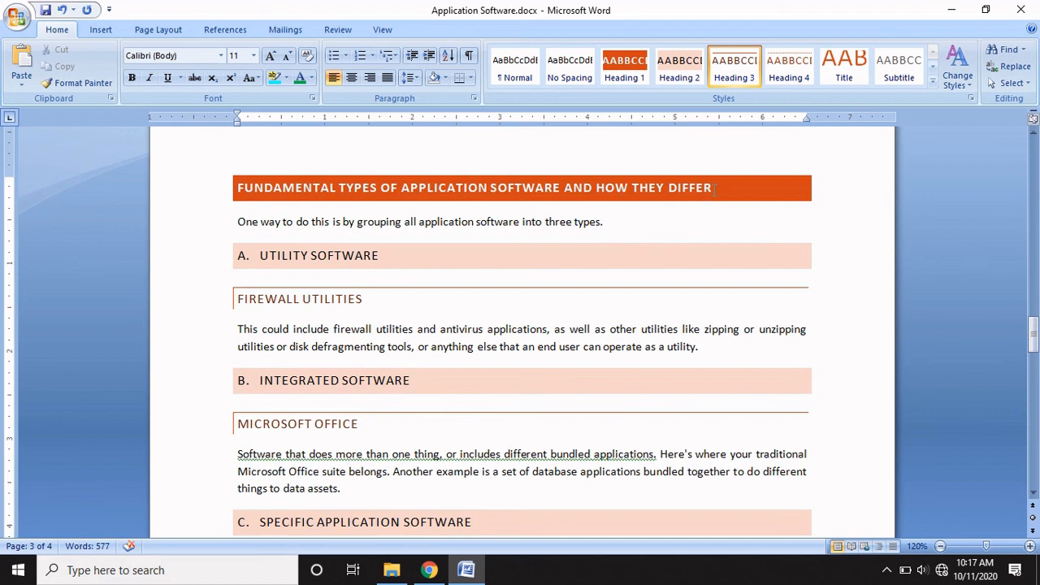
left_click_drag(712, 187, 582, 195)
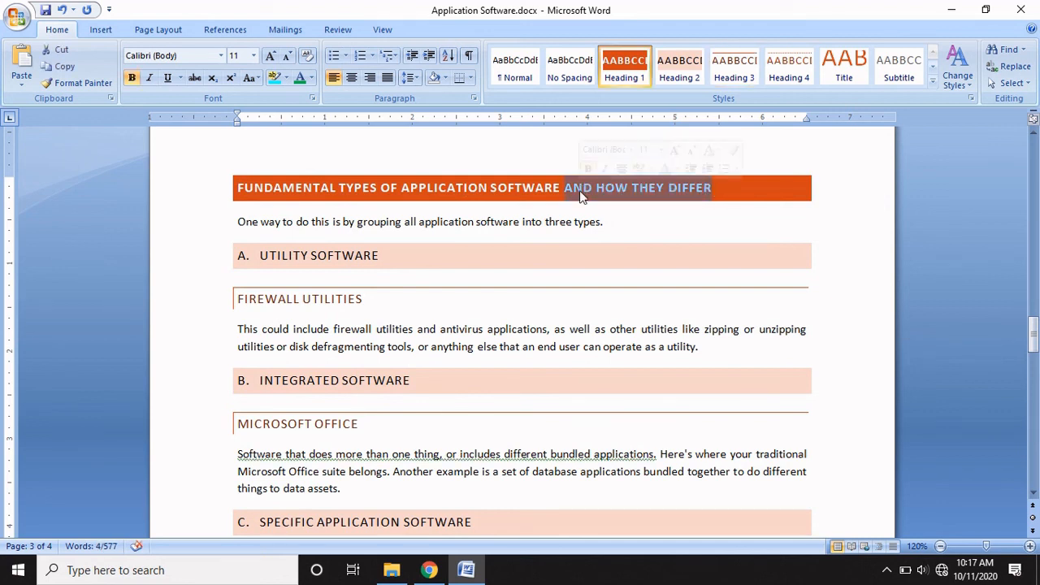
key("Delete")
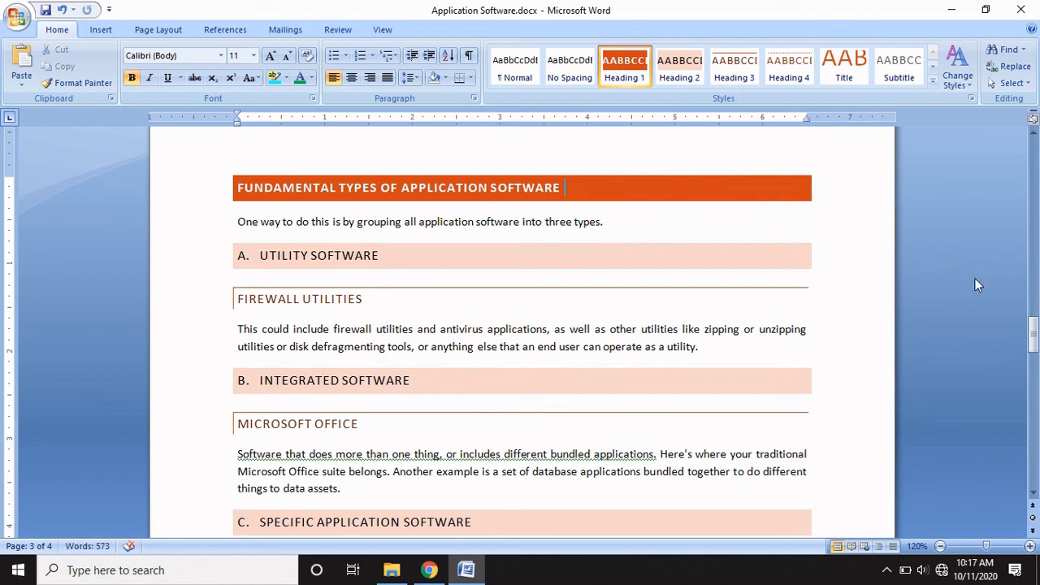
left_click(45, 11)
- Update the entire table of contents on page 1 to reflect the renamed headings
left_click_drag(1035, 364, 1034, 171)
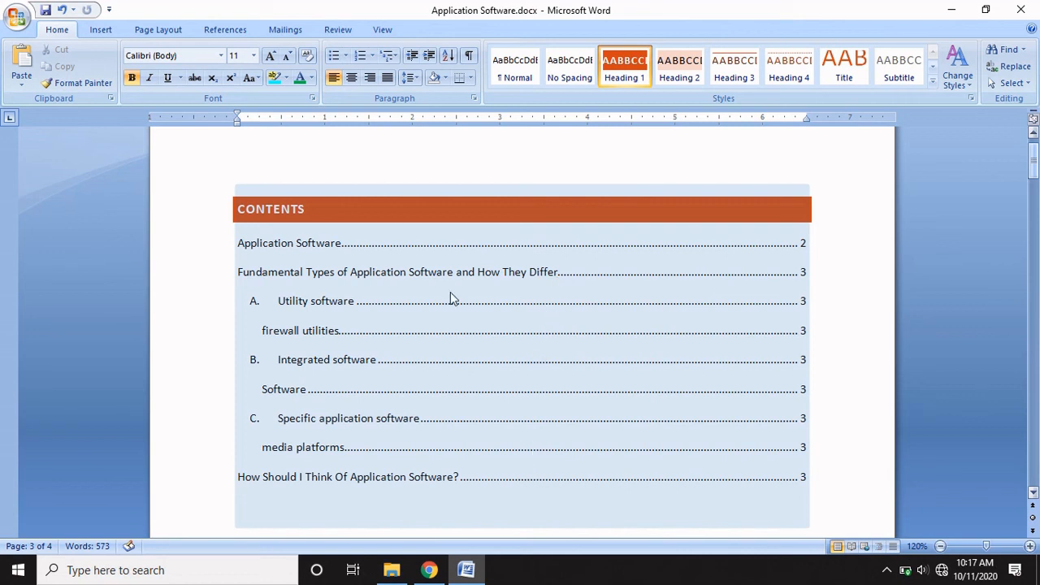
left_click(278, 190)
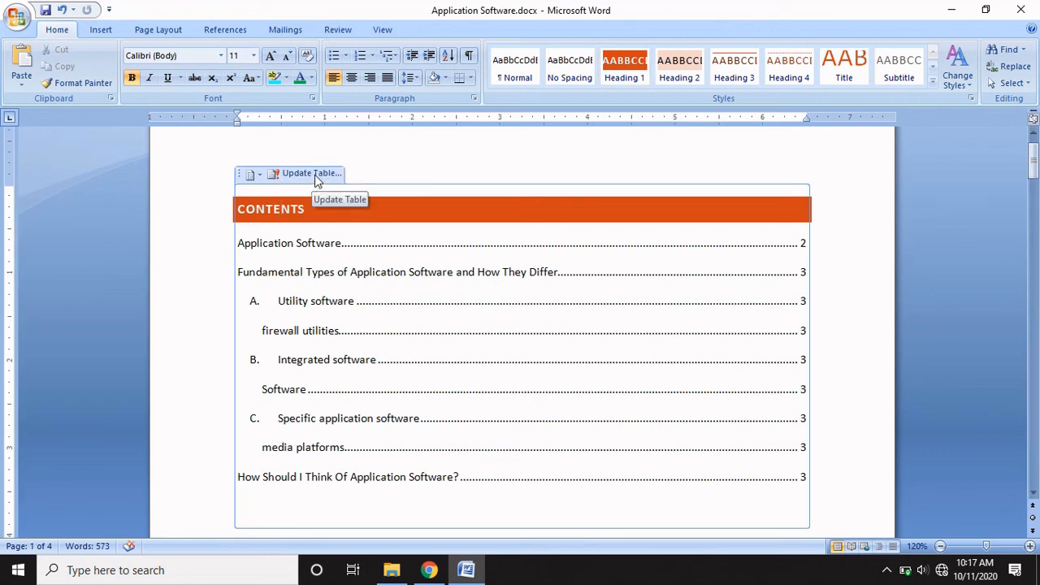
left_click(315, 175)
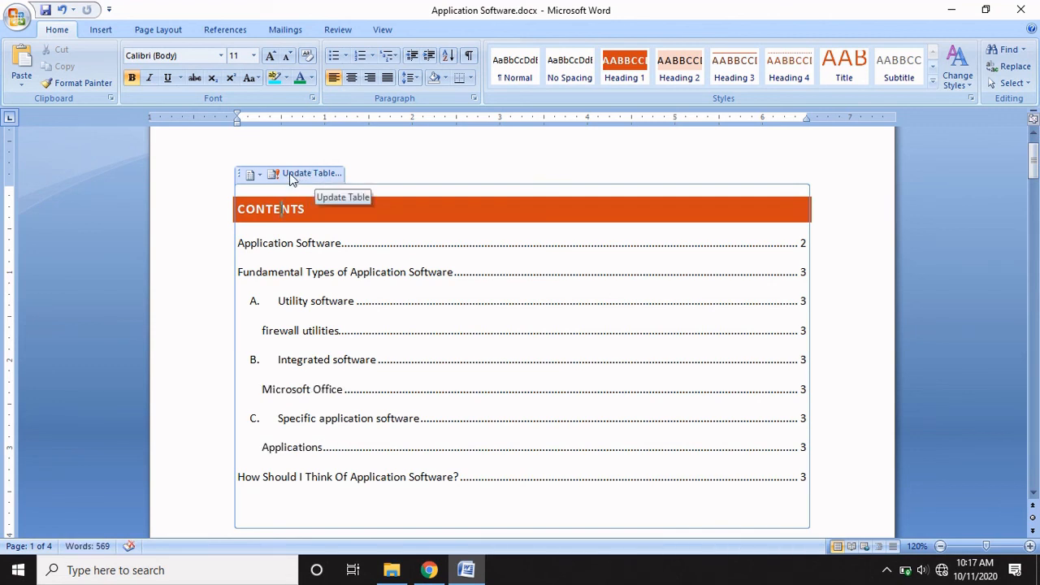
left_click(289, 173)
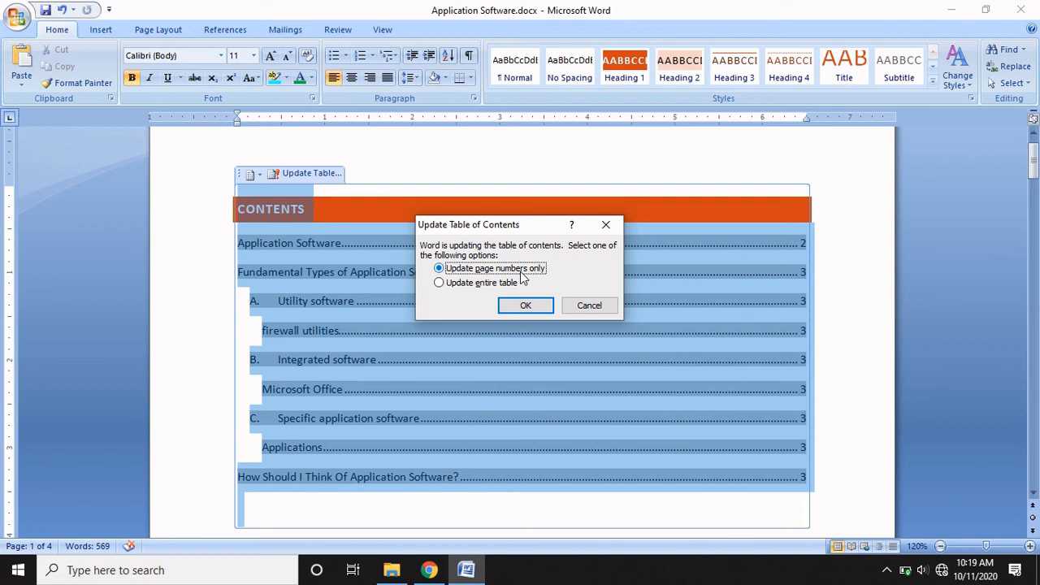
left_click(463, 282)
left_click(524, 307)
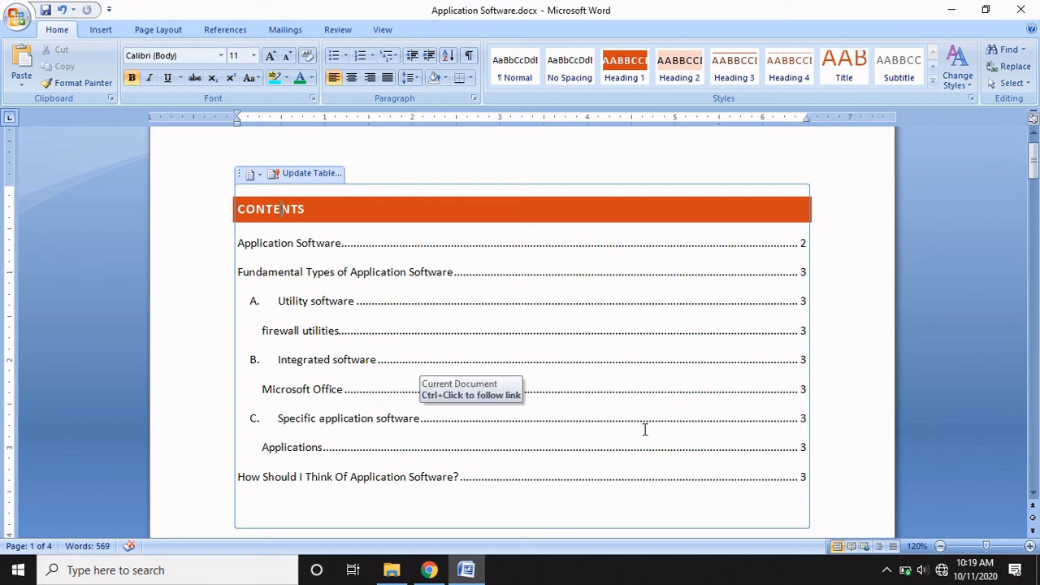
- Undo the last two table of contents updates, then redo one of them
left_click(65, 13)
left_click(64, 14)
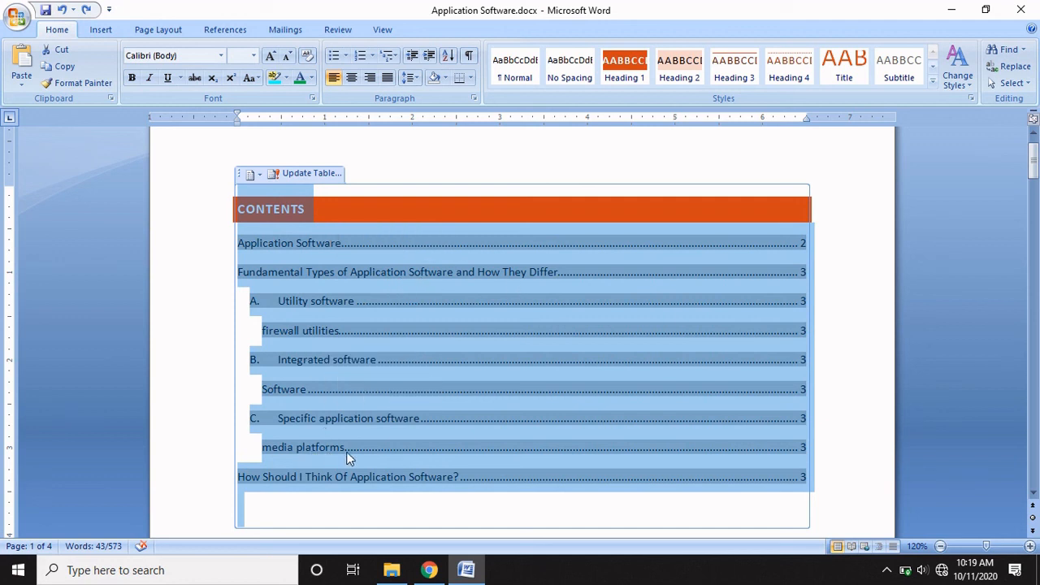
left_click(85, 11)
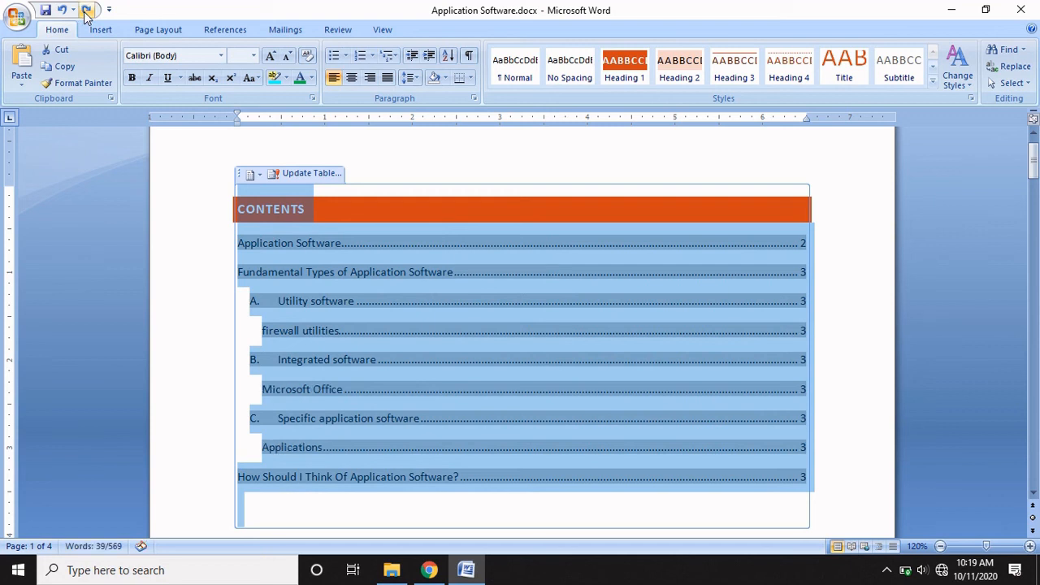
left_click(282, 331)
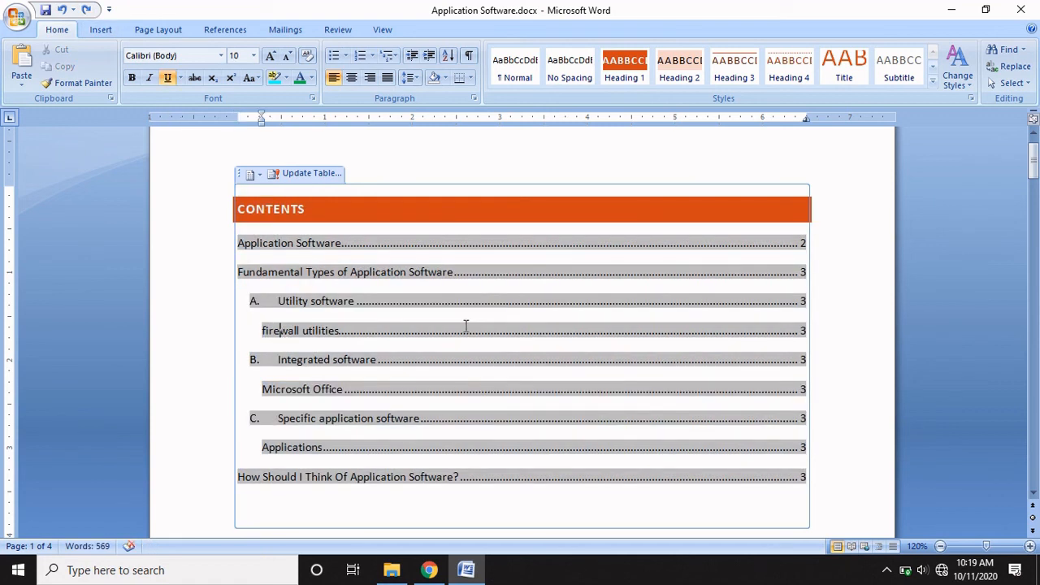
left_click(849, 340)
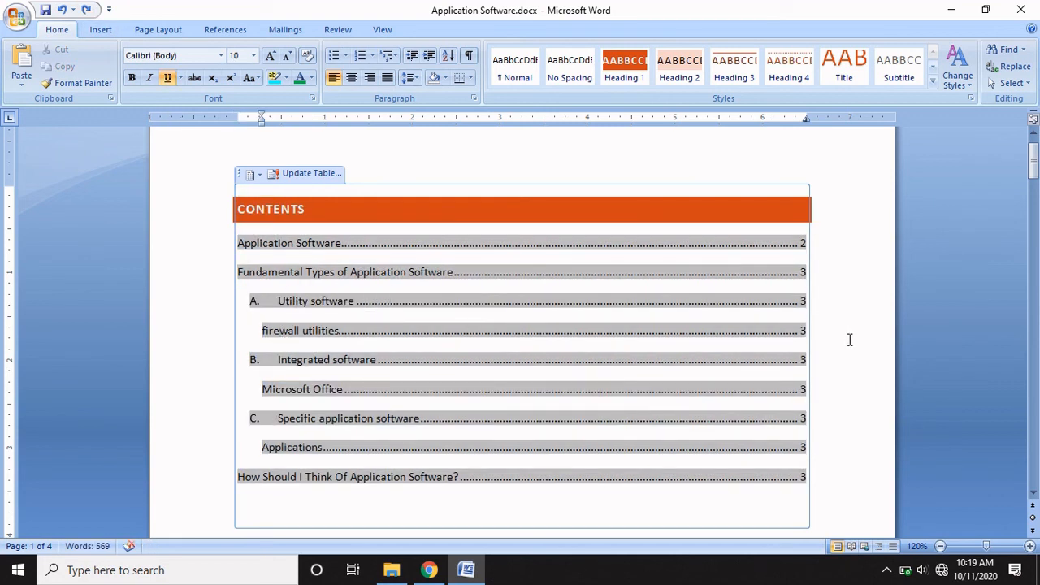